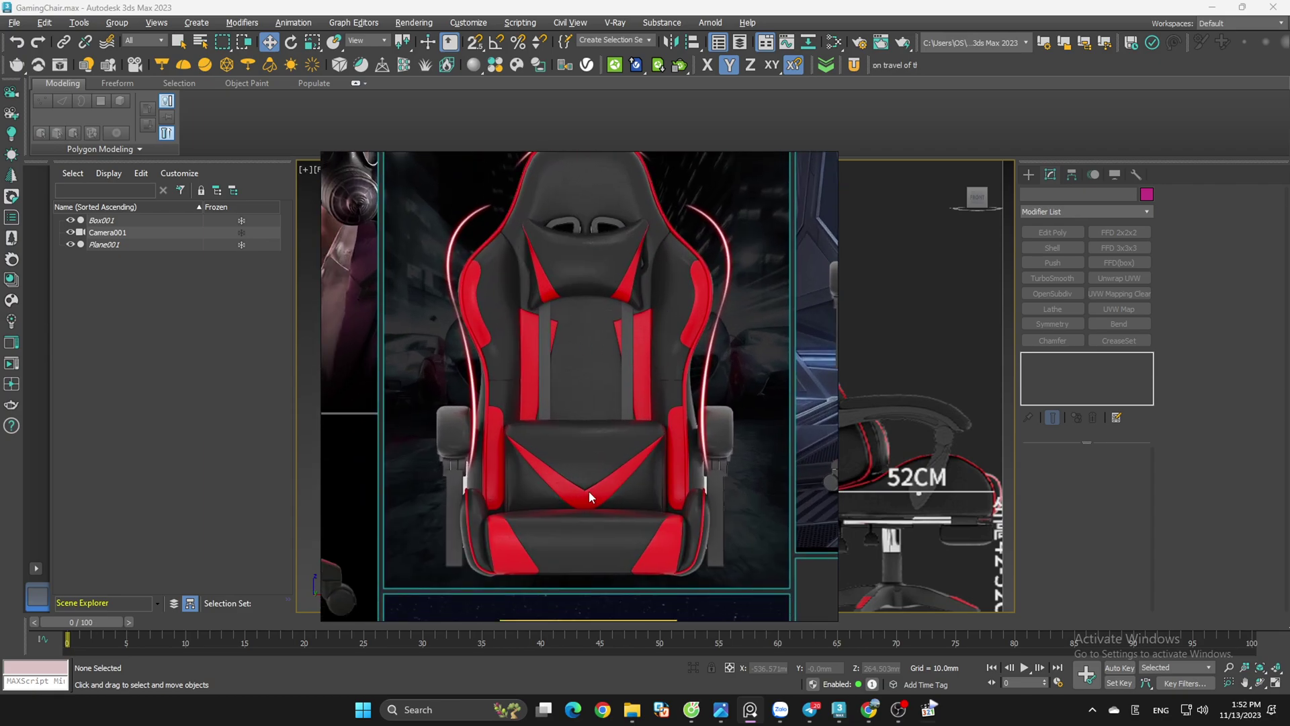
Step: Review the gaming chair reference images and move the reference window clear of the chair's side-view blueprint
scroll(613, 451, "down", 5)
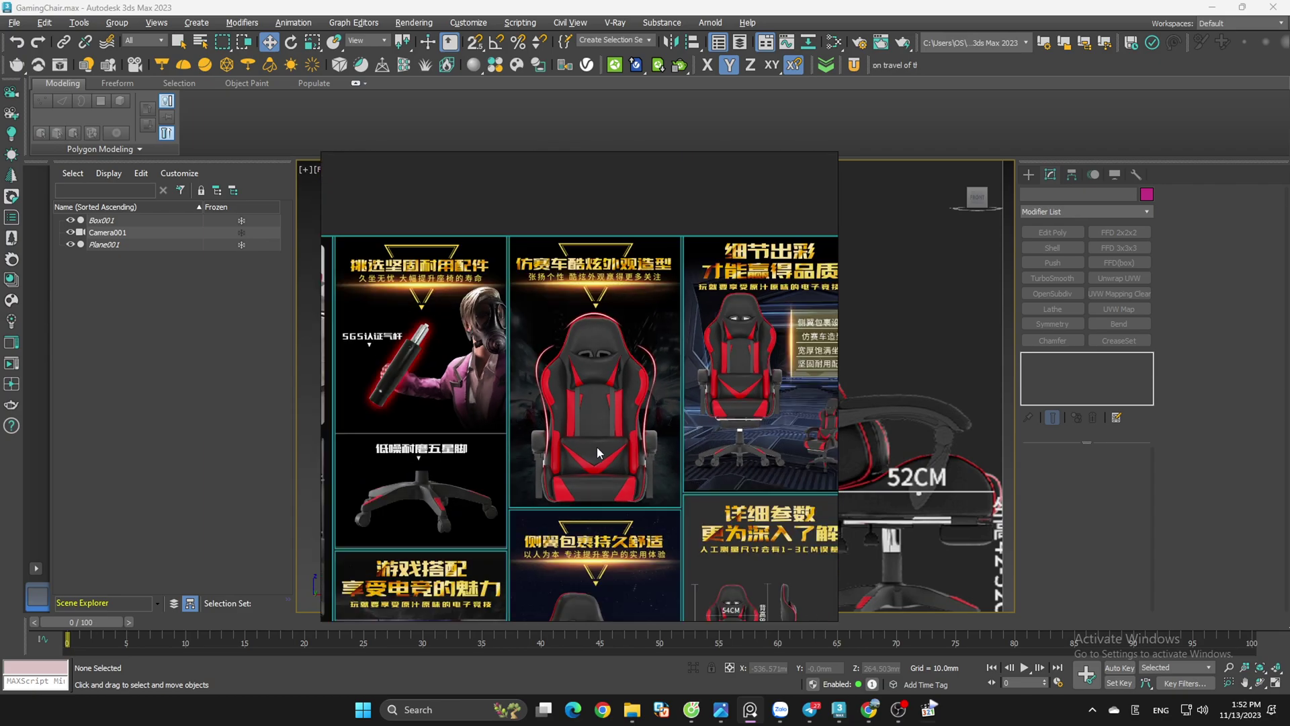
scroll(539, 435, "up", 5)
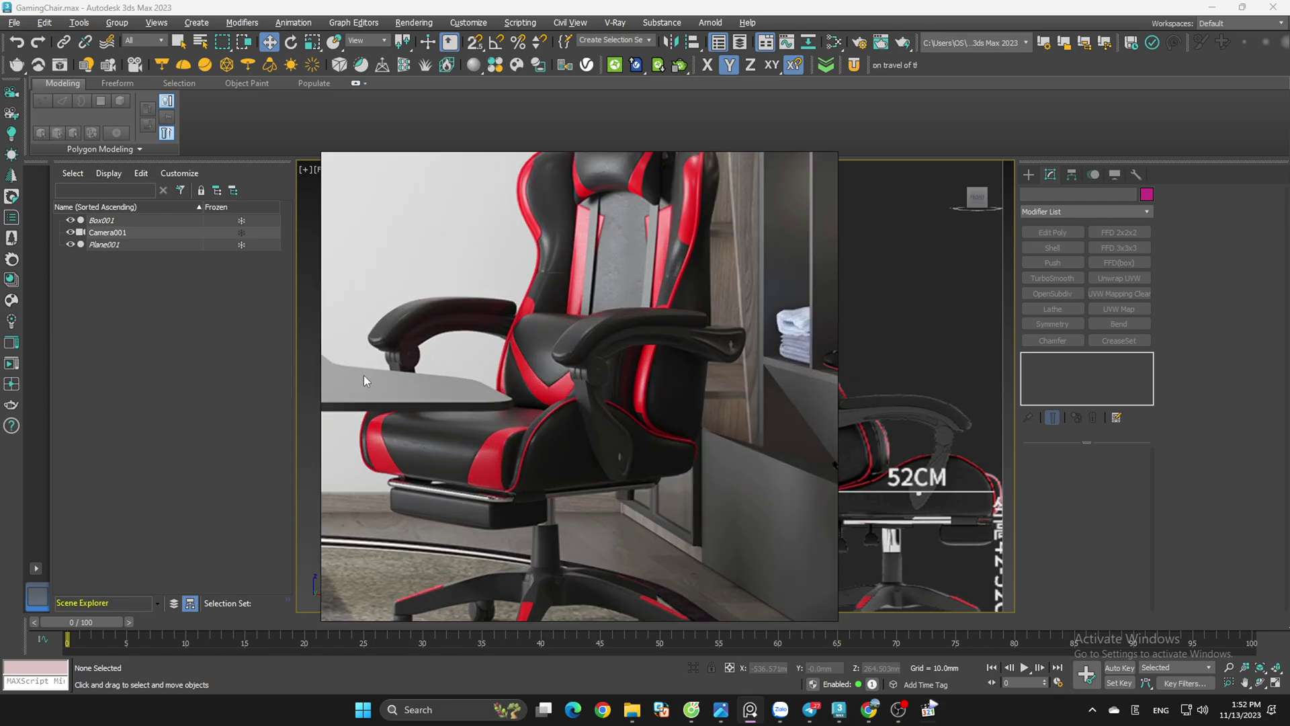
scroll(545, 394, "down", 5)
left_click_drag(760, 396, 507, 388)
scroll(854, 464, "up", 3)
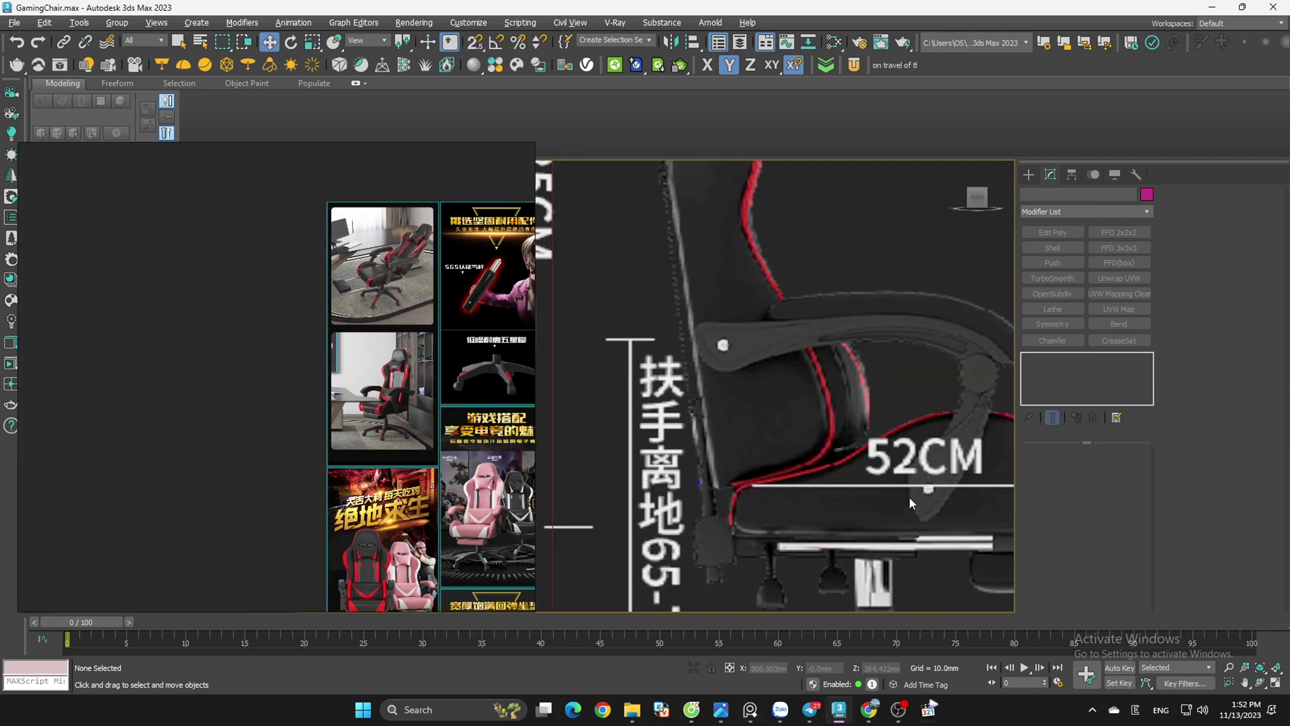
Step: Create a rectangular plane over the middle of the seat cushion in the side-view blueprint
scroll(849, 470, "down", 5)
scroll(833, 437, "up", 5)
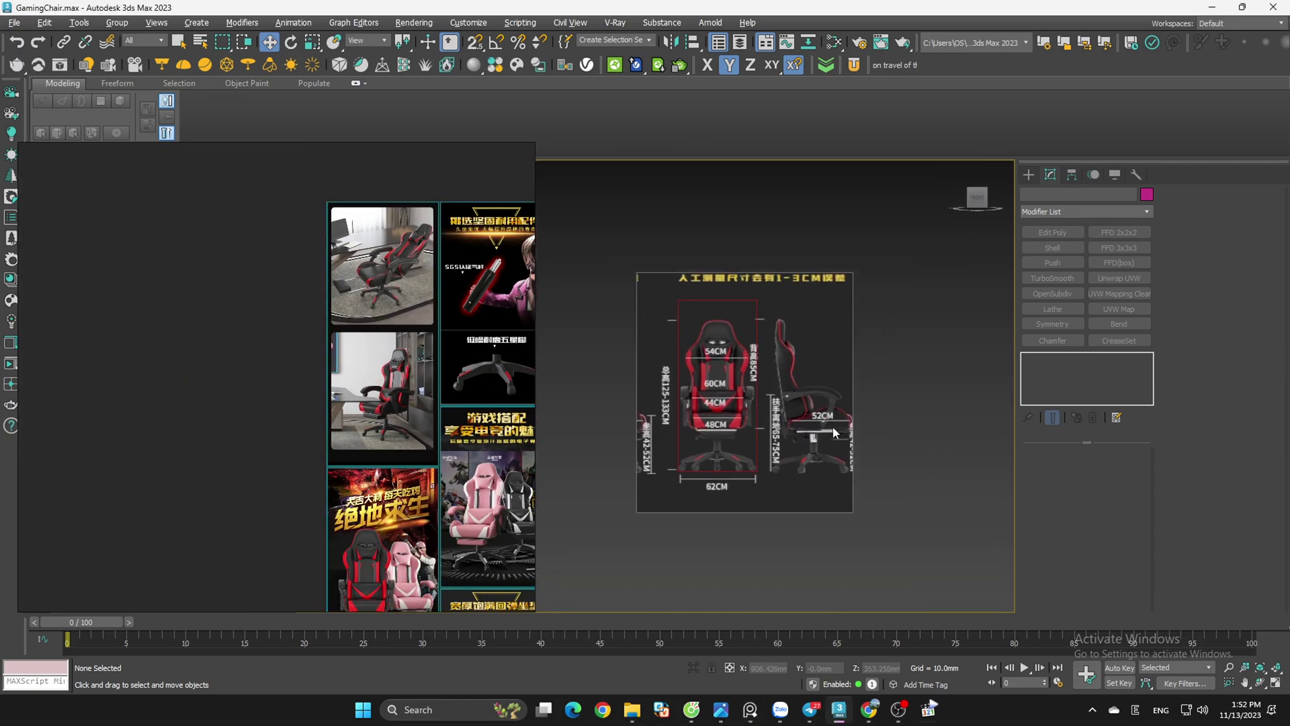
left_click(1027, 177)
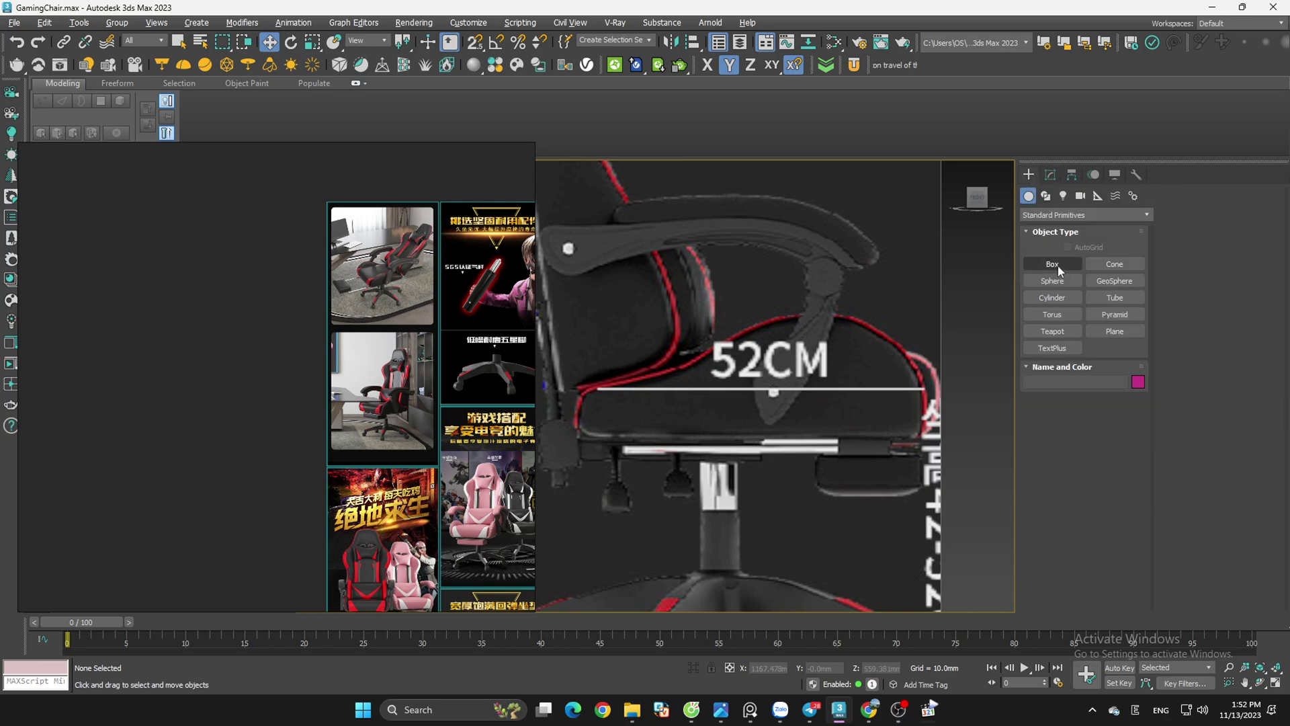
left_click(1115, 331)
scroll(755, 392, "up", 2)
left_click_drag(694, 324, 878, 454)
key("w")
scroll(774, 345, "down", 3)
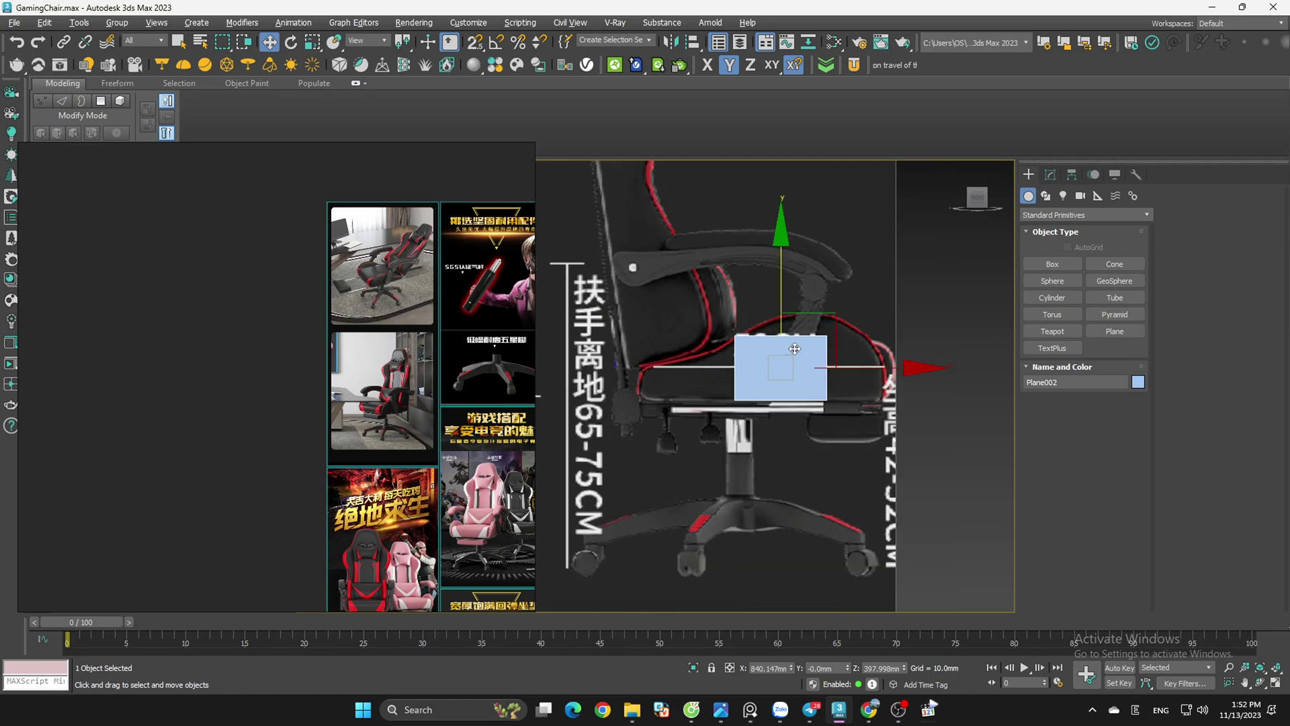
Step: Show edged faces in the viewport and convert the plane to an Editable Poly
scroll(825, 348, "up", 3)
key("F4")
key("F3")
key("F3")
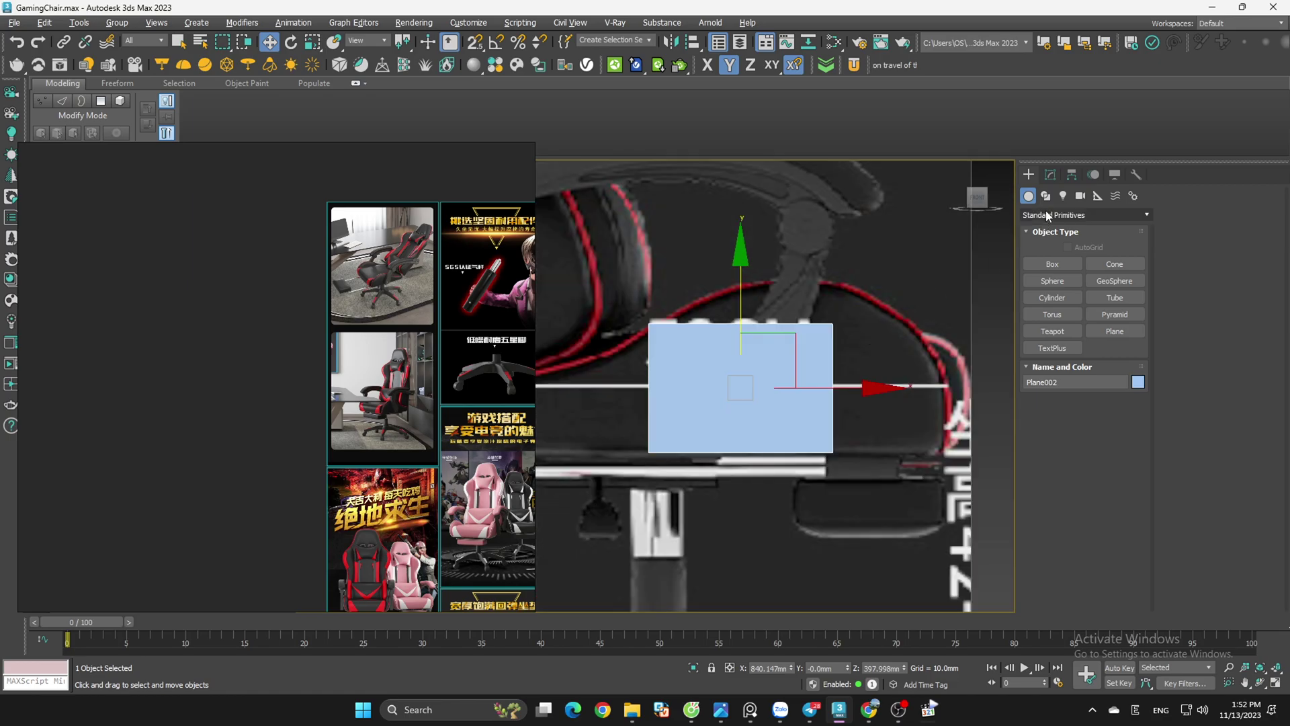
left_click(1050, 175)
right_click(1064, 361)
left_click(1111, 464)
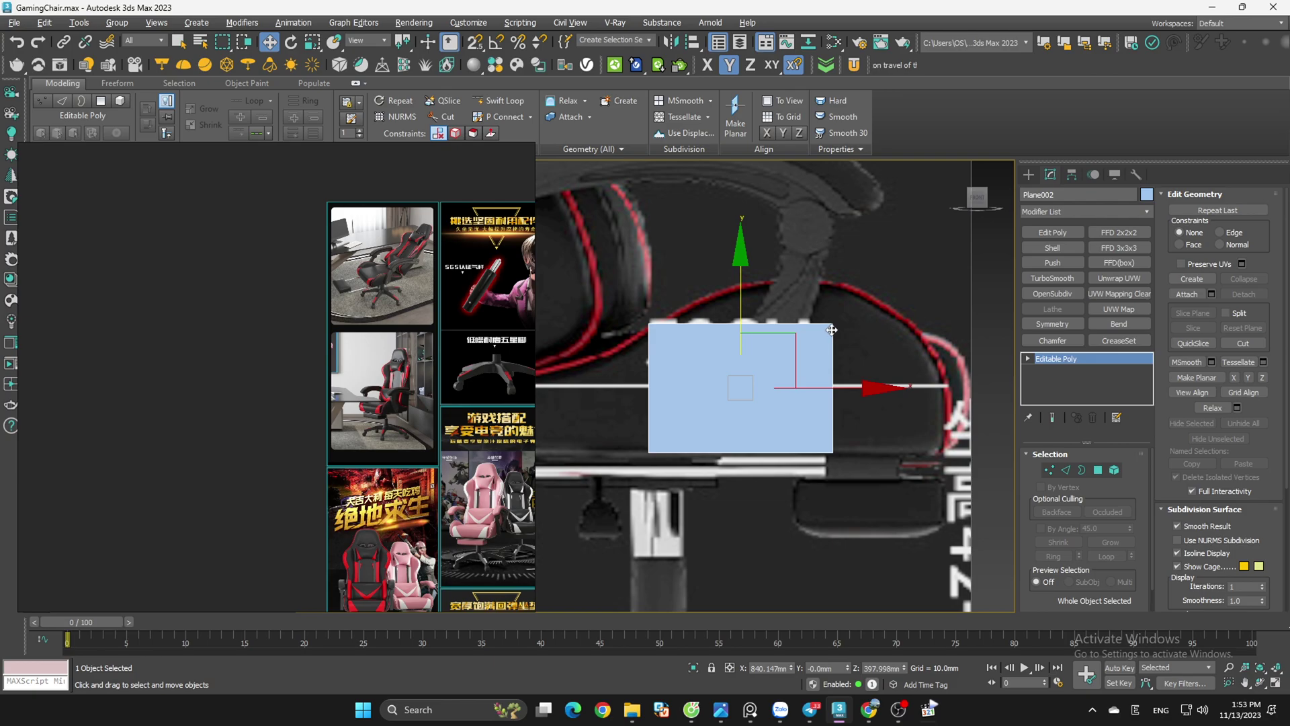
Step: Search the hotkey actions for "Shift" to find the shortcut of the PolyShift Move tool
left_click(465, 22)
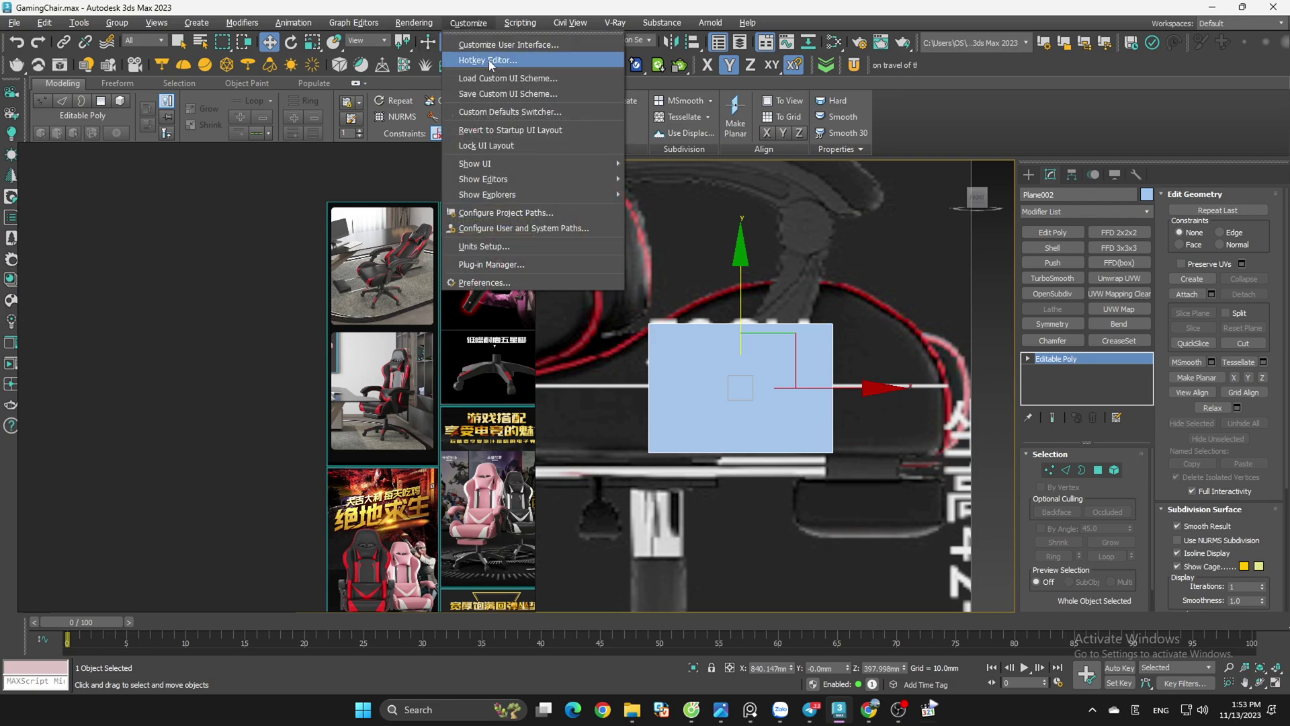
left_click(489, 59)
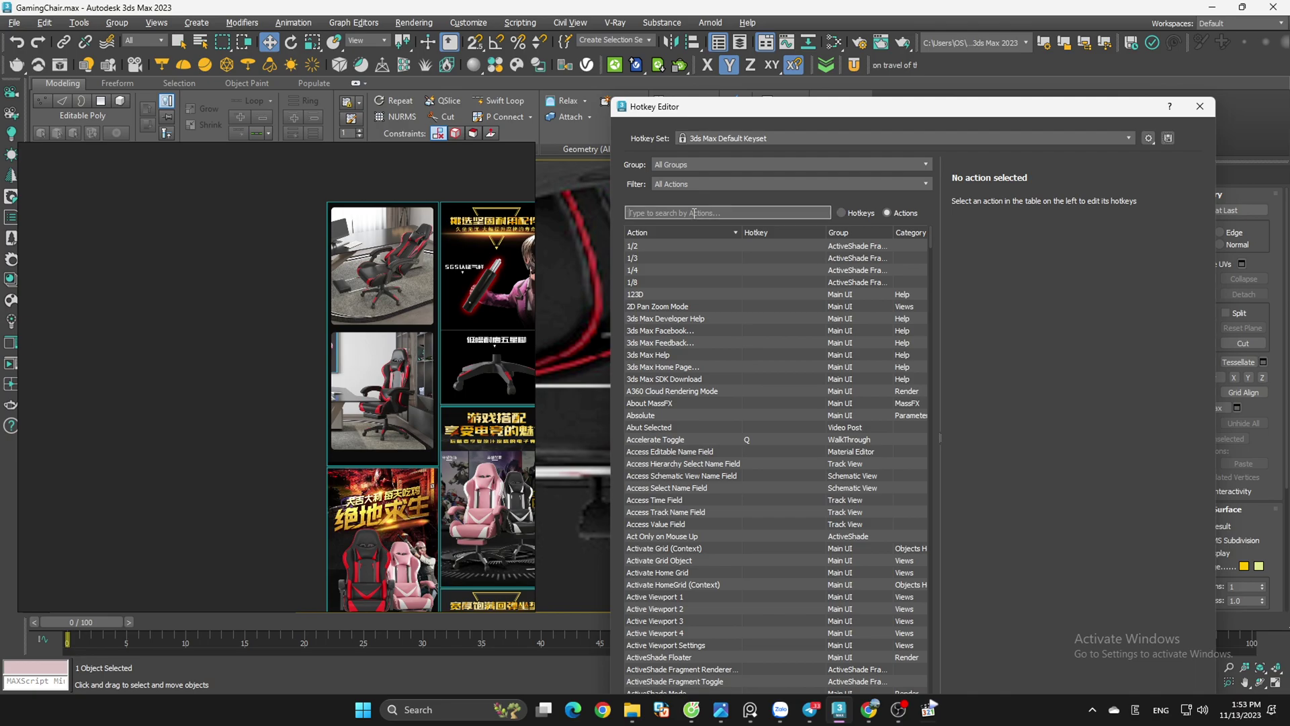
left_click(119, 83)
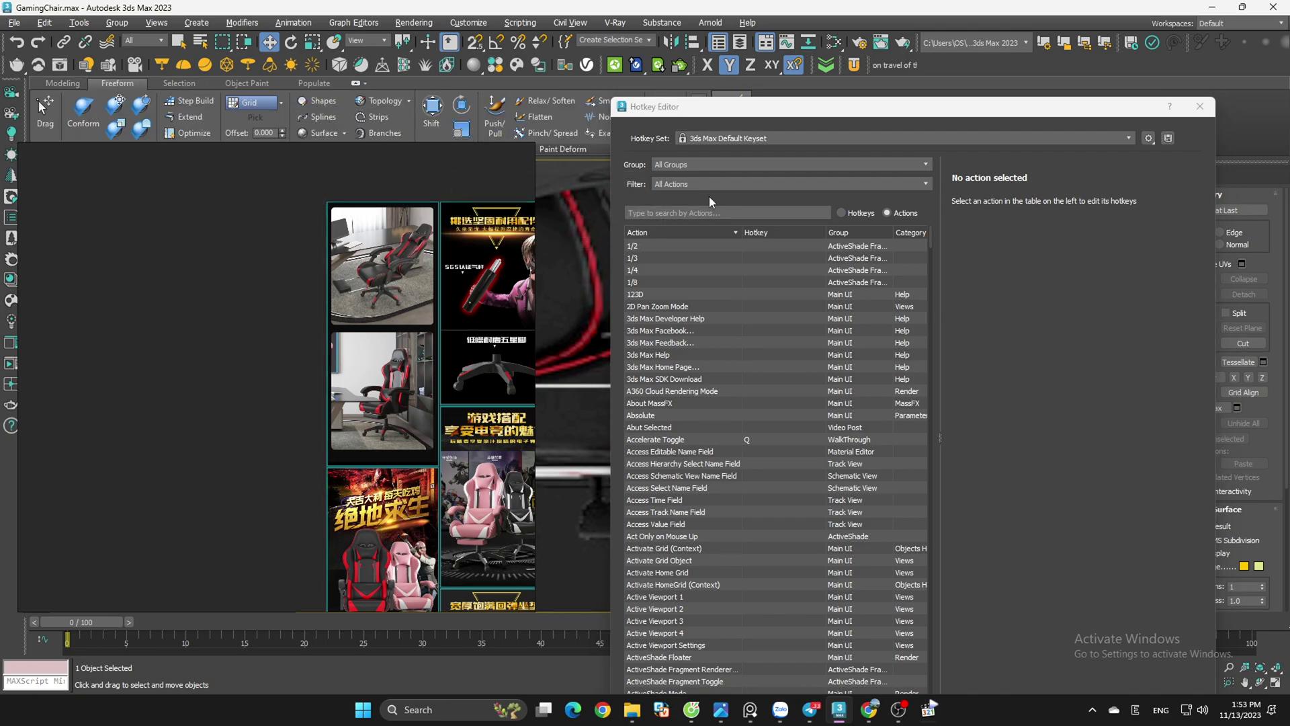
type("Shift")
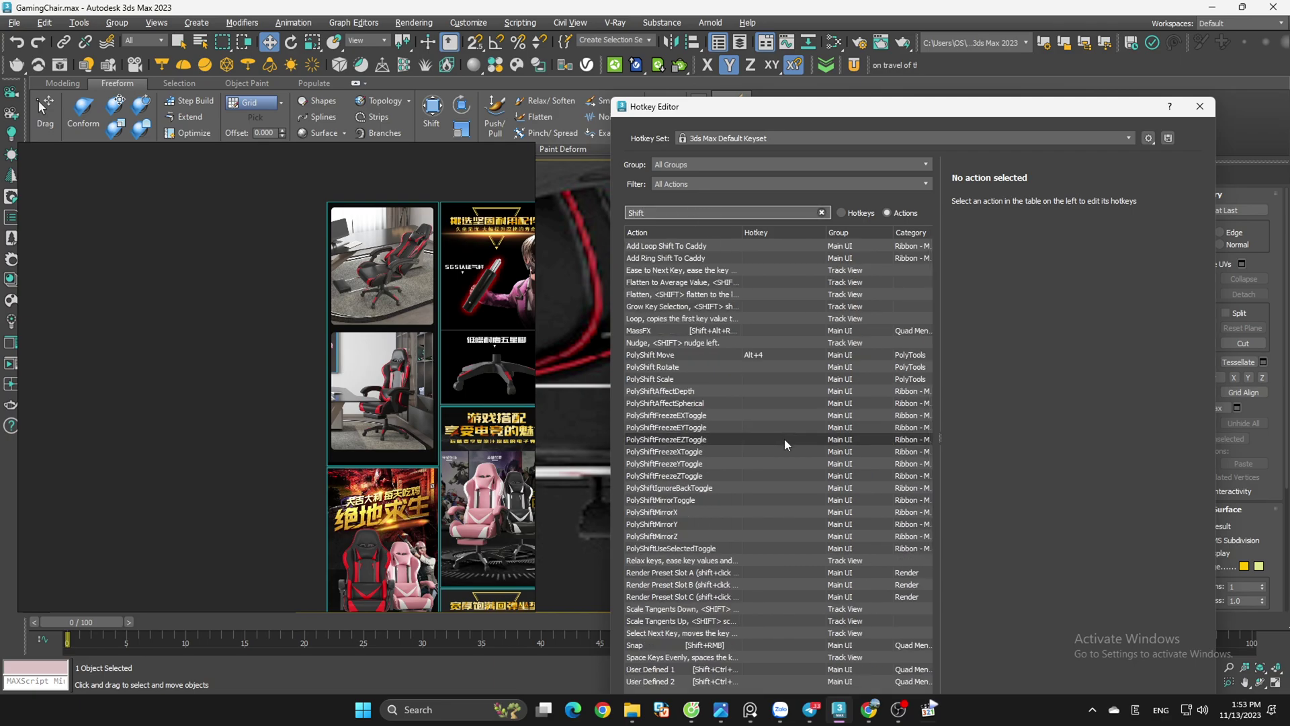
left_click(1199, 106)
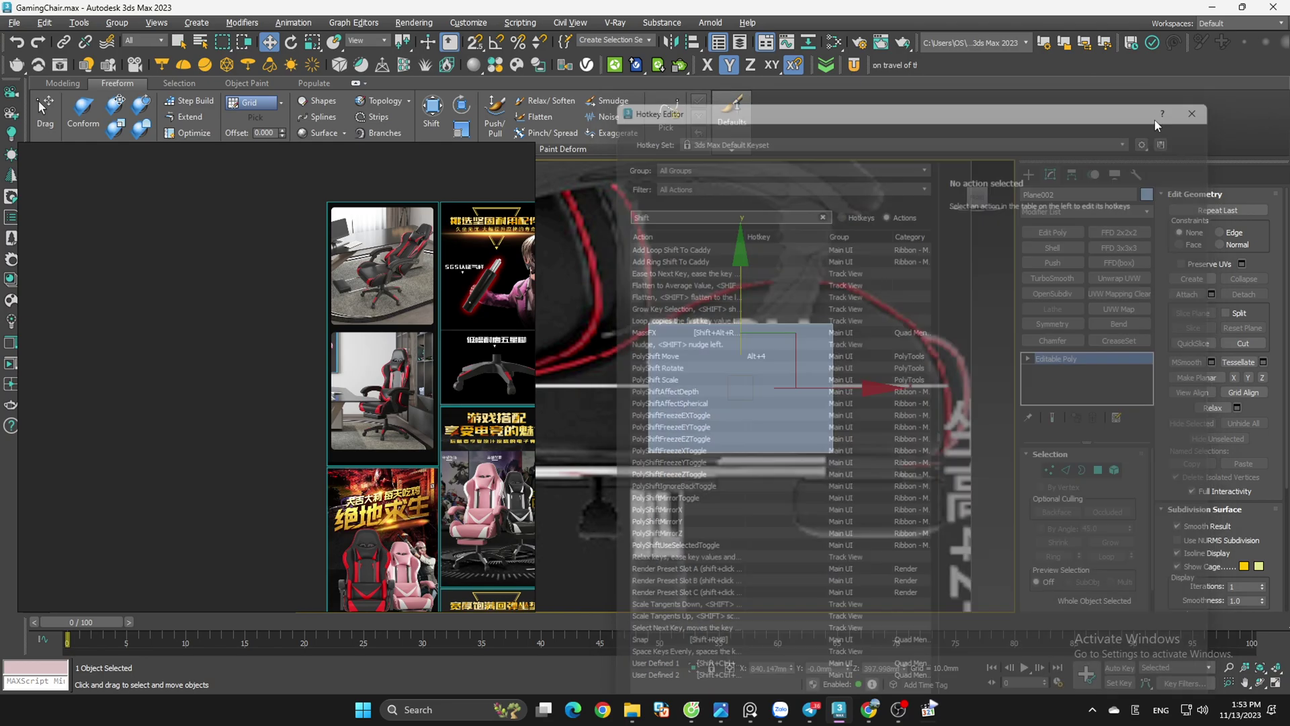
Step: Try reshaping the plane's upper front corner with the PolyShift Move brush and undo the change
key("alt+4")
left_click_drag(836, 323, 849, 287)
key("w")
key("ctrl+z")
Step: Lower the plane's upper rear vertex slightly onto the red seat outline
left_click(873, 281)
scroll(743, 316, "up", 2)
scroll(751, 319, "down", 2)
left_click(757, 334)
scroll(721, 326, "up", 4)
key("1")
left_click_drag(567, 269, 643, 340)
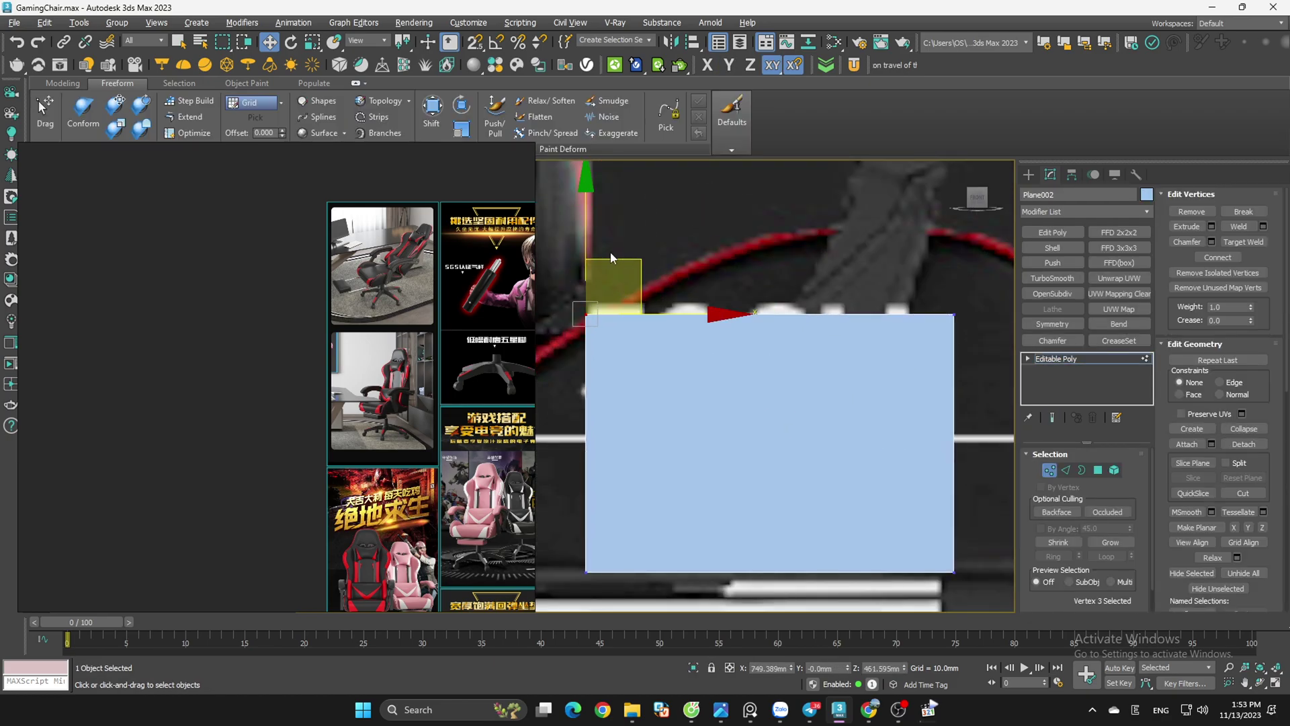
left_click_drag(588, 250, 594, 258)
left_click(792, 257)
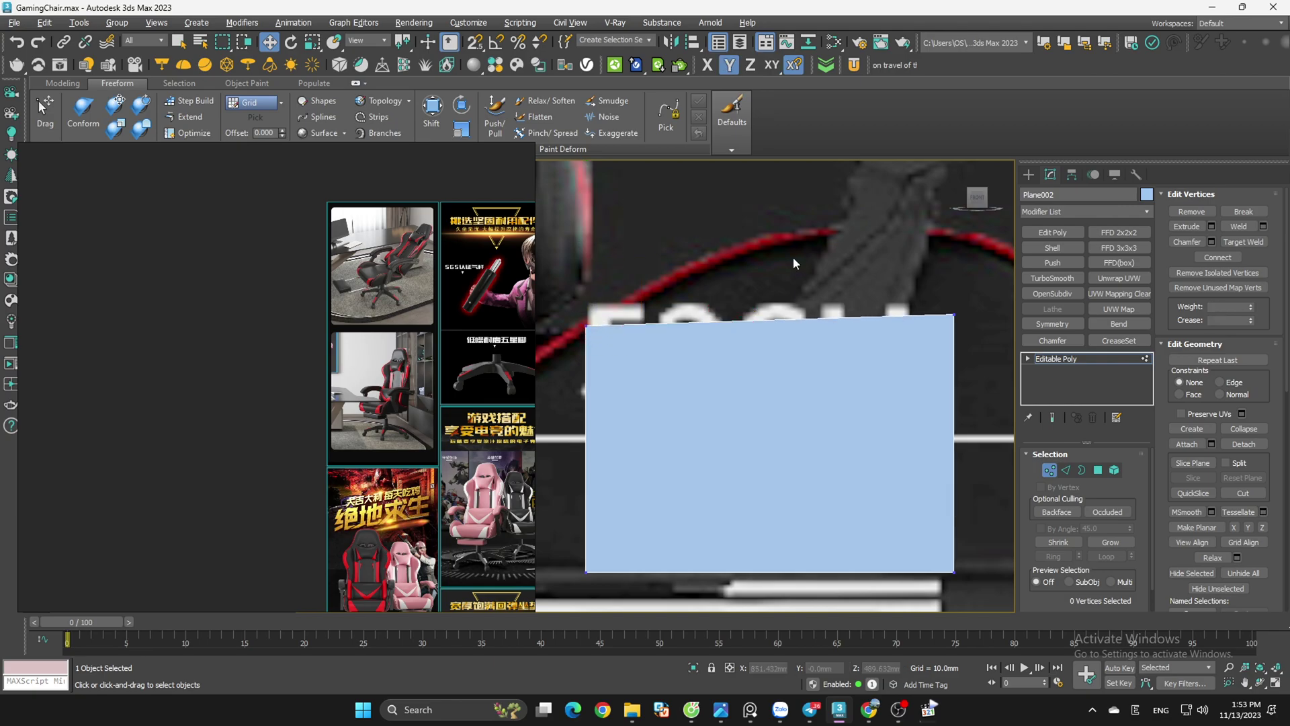
Step: Raise the plane's upper front vertex to the highest part of the red seat outline
scroll(840, 276, "down", 4)
scroll(863, 283, "down", 3)
scroll(862, 281, "up", 3)
scroll(861, 282, "down", 3)
scroll(857, 281, "up", 4)
left_click(845, 314)
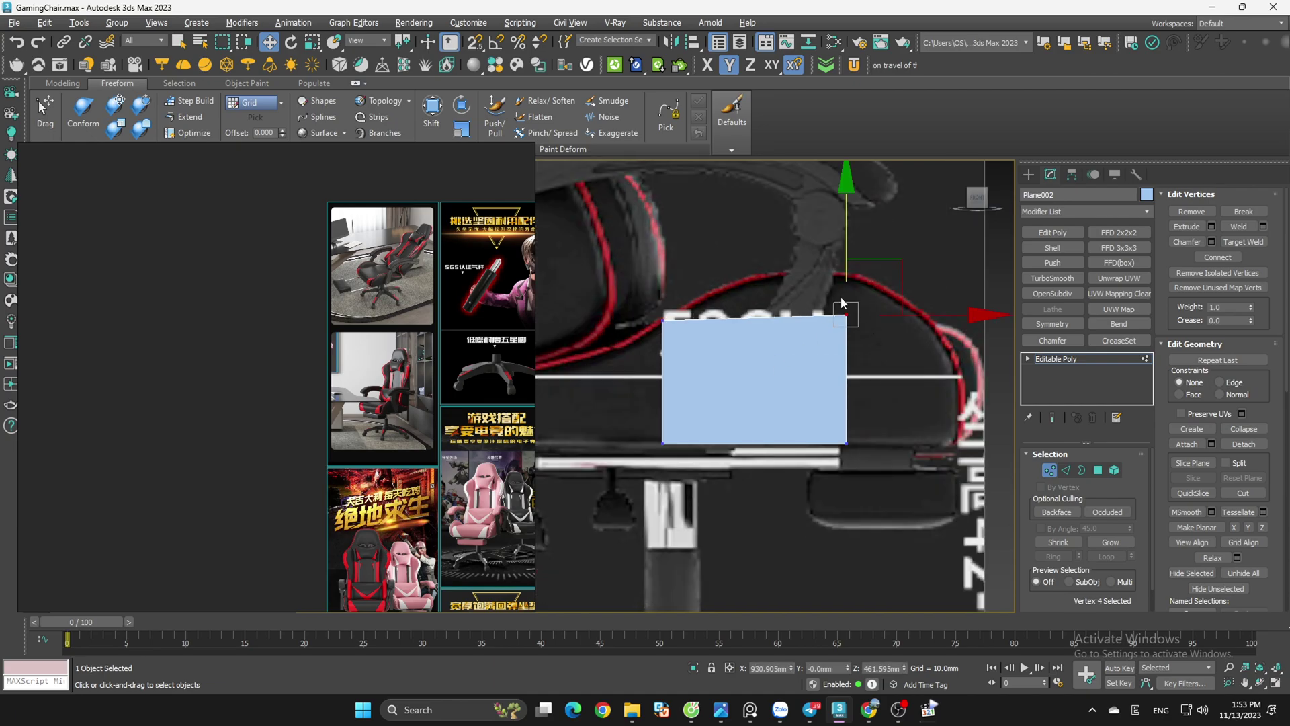
scroll(847, 283, "up", 3)
left_click_drag(846, 265, 863, 186)
scroll(892, 252, "down", 3)
Step: Connect the plane's upper and lower edges with a central vertical edge and raise its top vertex to the seat outline
key("2")
left_click_drag(811, 233, 807, 433)
key("alt+1")
left_click(783, 319)
right_click(784, 316)
scroll(786, 231, "up", 2)
left_click(825, 227)
key("alt+2")
mouse_move(773, 297)
left_mouse_down()
mouse_move(784, 264)
mouse_move(822, 292)
mouse_move(830, 436)
mouse_move(783, 498)
left_mouse_up()
key("w")
key("1")
key("s")
left_click(825, 409)
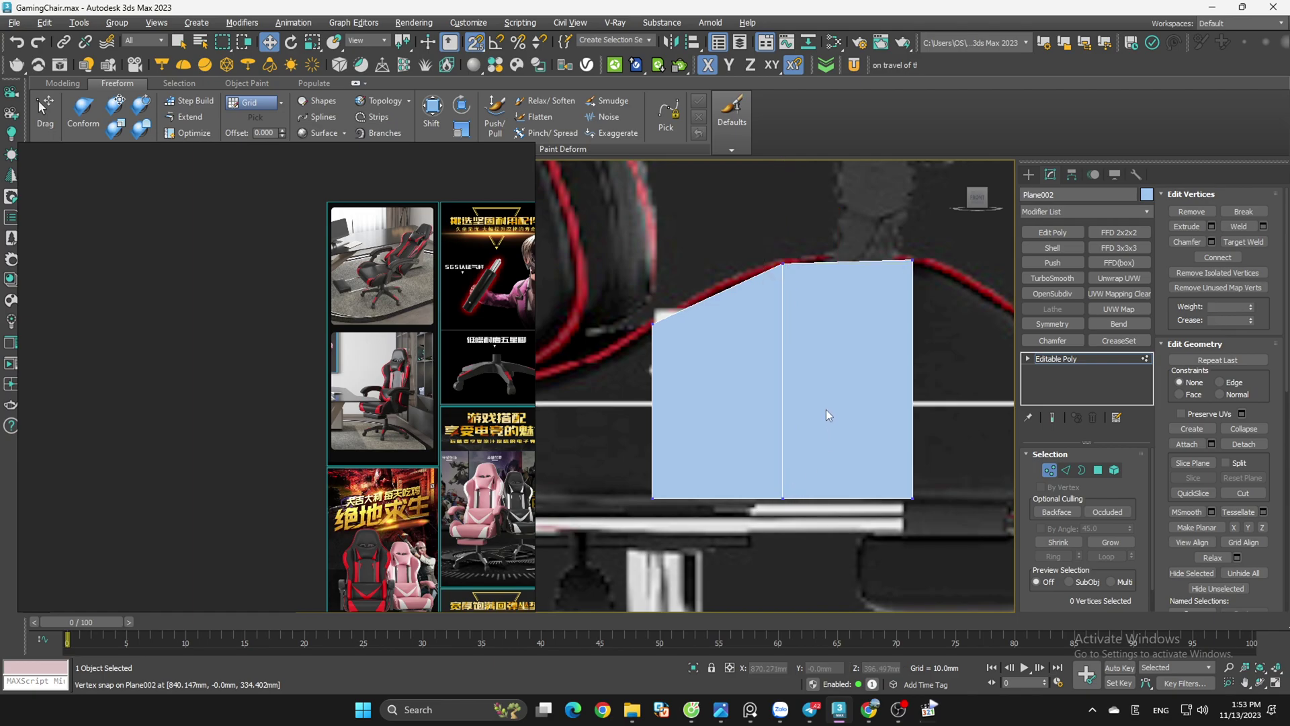
Step: Extend the plane's front edge with a new polygon reaching the front end of the seat
scroll(825, 410, "down", 2)
middle_click_drag(905, 407, 826, 389)
key("2")
left_click(810, 378)
scroll(812, 377, "up", 2)
left_click_drag(849, 371, 957, 374, "shift")
middle_click_drag(962, 380, 723, 384)
Step: Make the plane see-through and lower its upper front vertex onto the front of the seat outline
key("1")
middle_click_drag(772, 285, 925, 274)
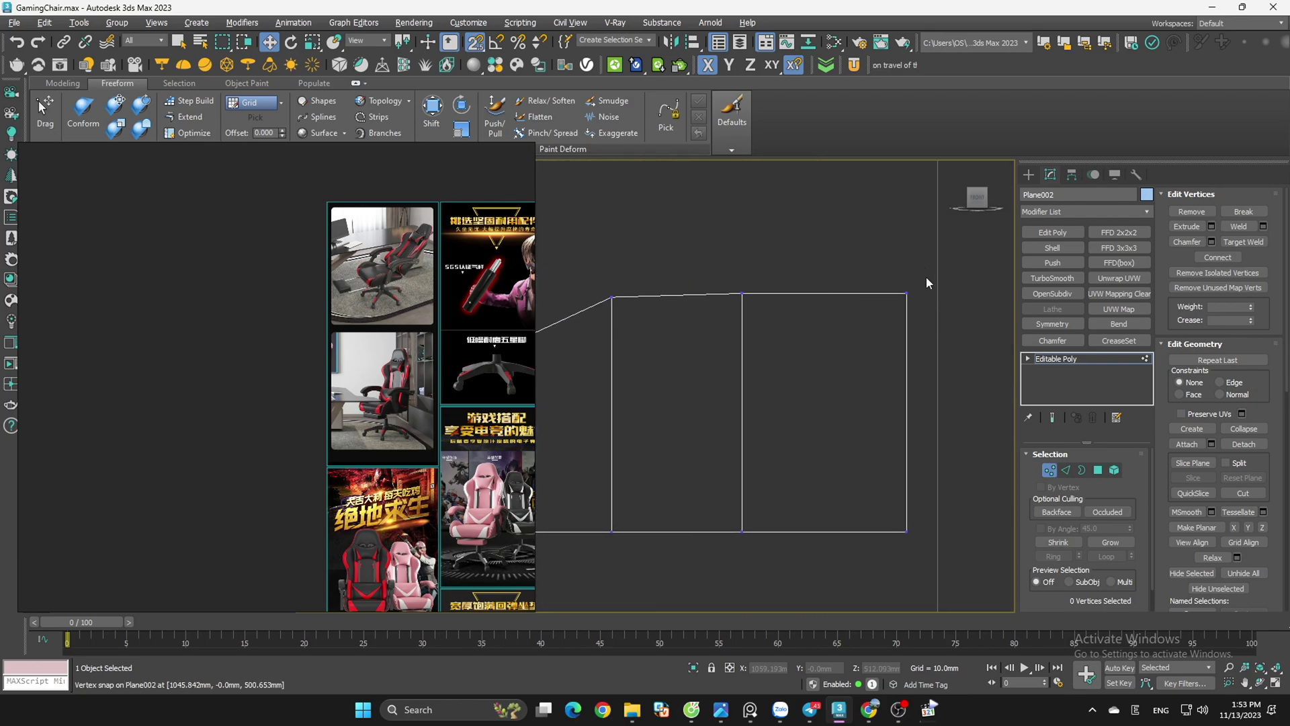
key("alt+x")
left_click_drag(906, 294, 922, 438)
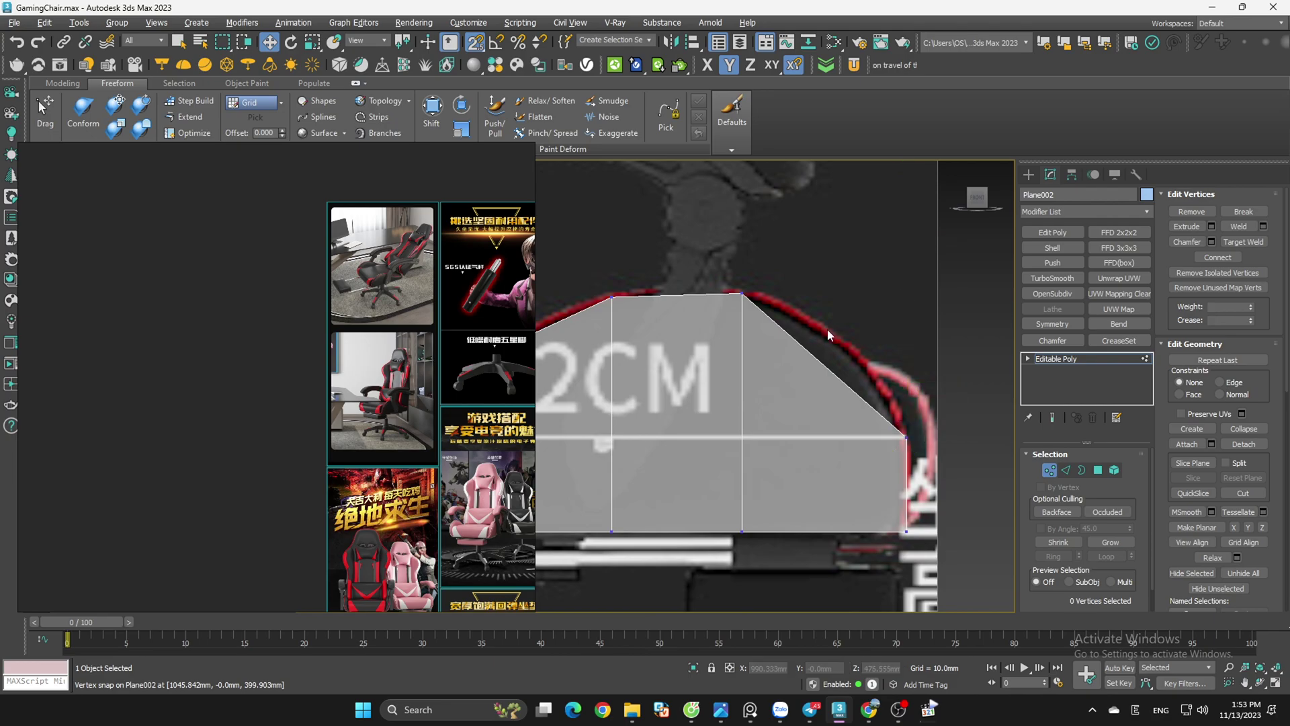
Step: Connect the upper and lower edges of the front section with a vertical edge through its middle
key("2")
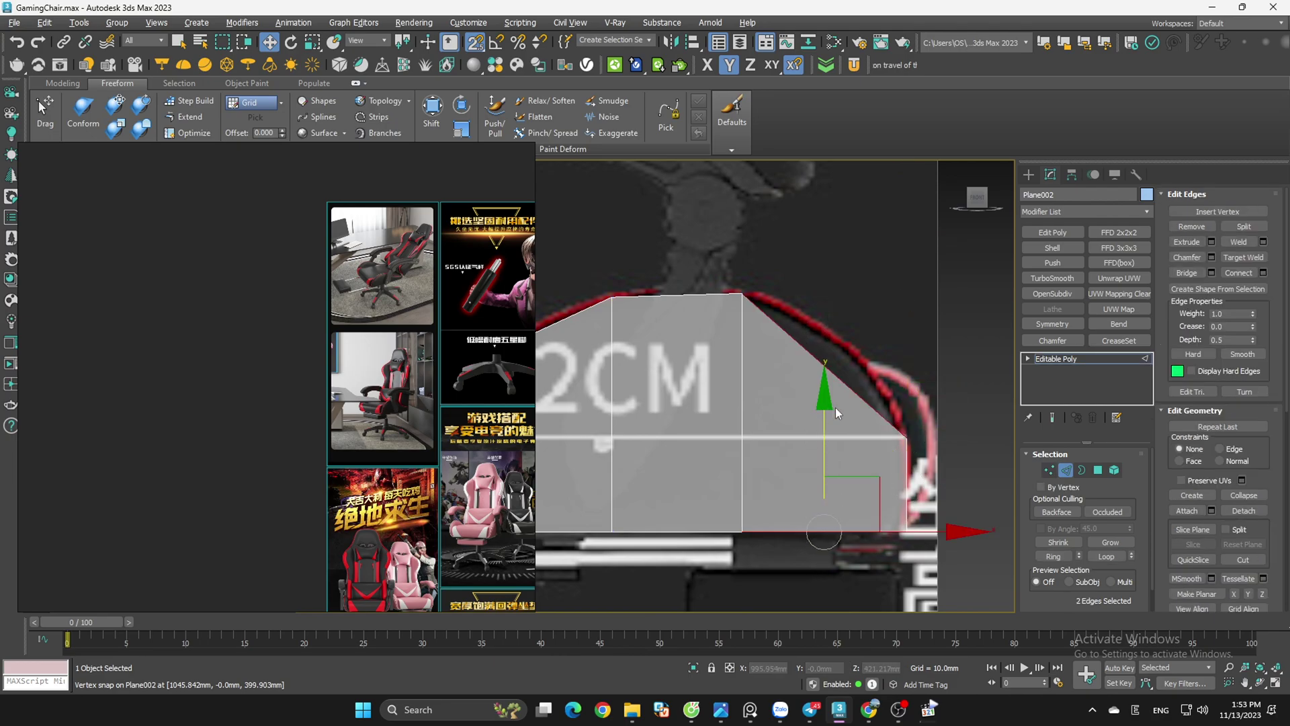
key("ctrl+shift+e")
left_click(730, 308)
key("ctrl+shift+e")
left_click(730, 307)
key("ctrl+shift+e")
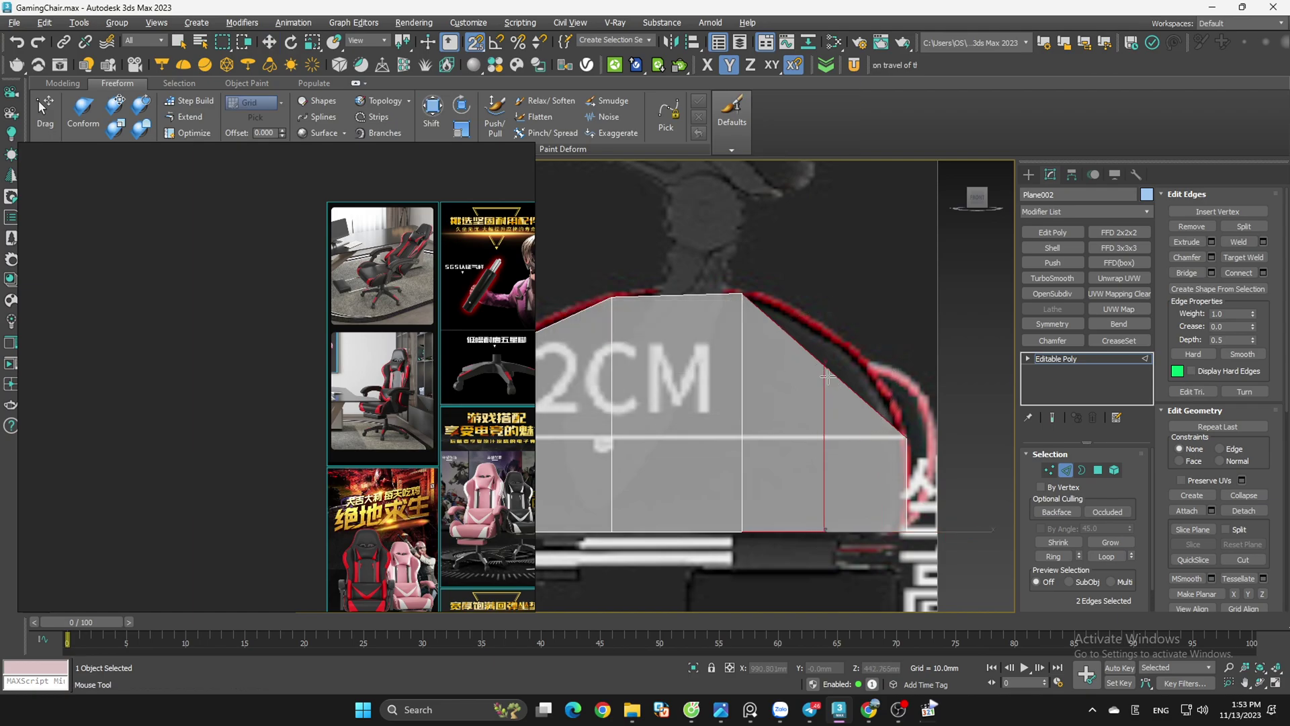
key("w")
Step: Move the front section's middle vertices so the top one lies on the curved seat outline
key("1")
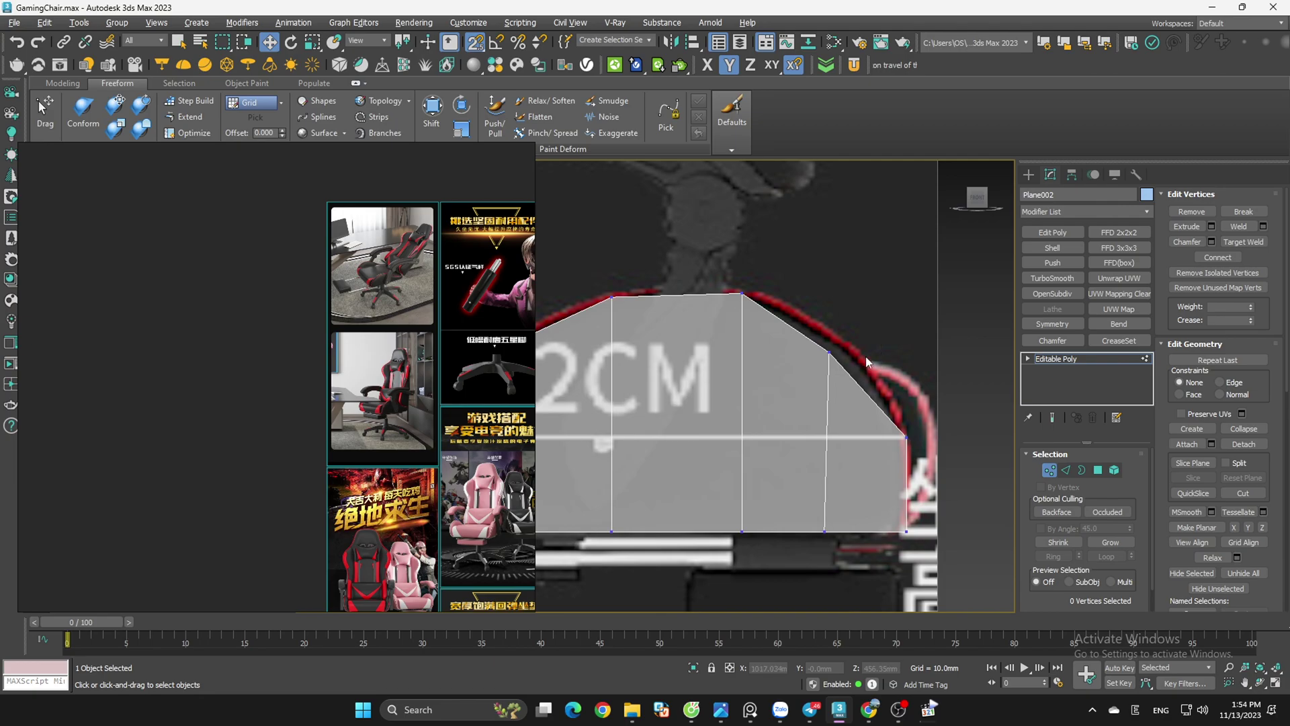
left_click_drag(822, 356, 829, 532)
scroll(814, 302, "up", 4)
left_click_drag(833, 377, 837, 357)
left_click(884, 289)
key("s")
scroll(915, 309, "down", 5)
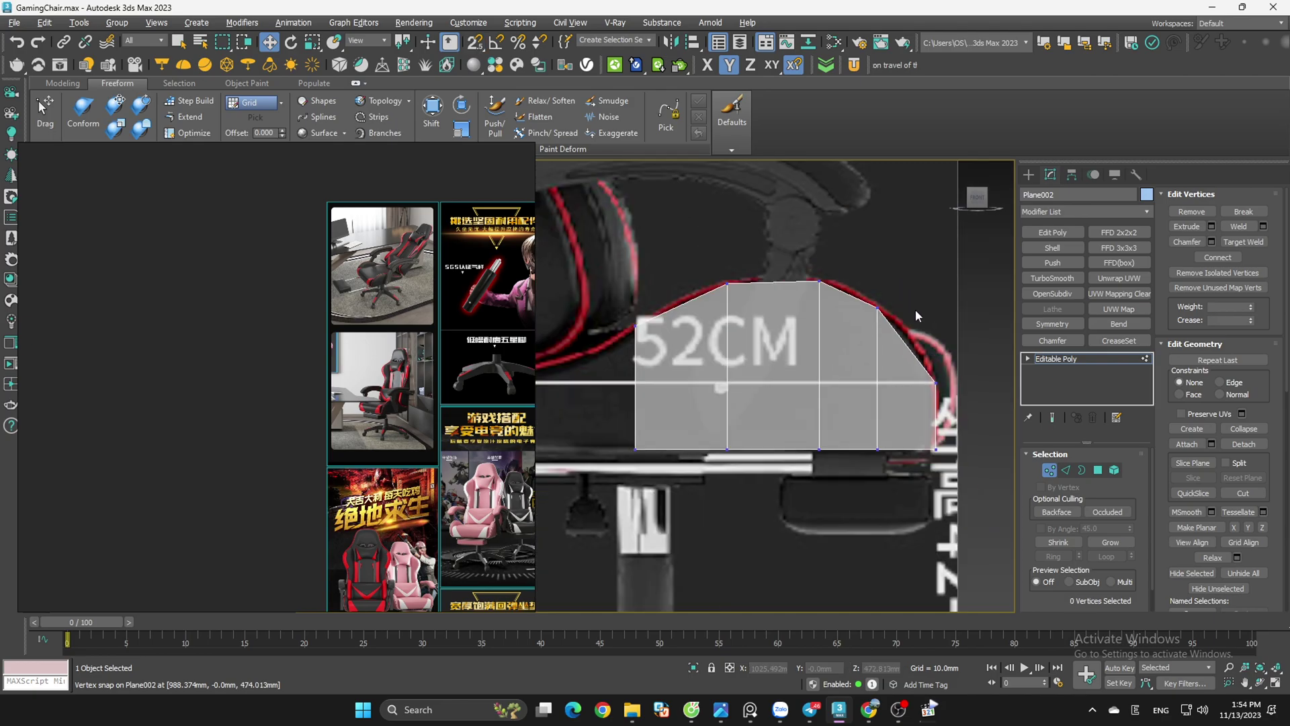
Step: Extend the plane's rear edge with a new polygon about 192 mm long to the rear end of the seat
scroll(729, 335, "up", 4)
middle_click_drag(722, 339, 876, 310)
key("2")
left_click(862, 356)
key("s")
left_click_drag(898, 371, 585, 407, "shift")
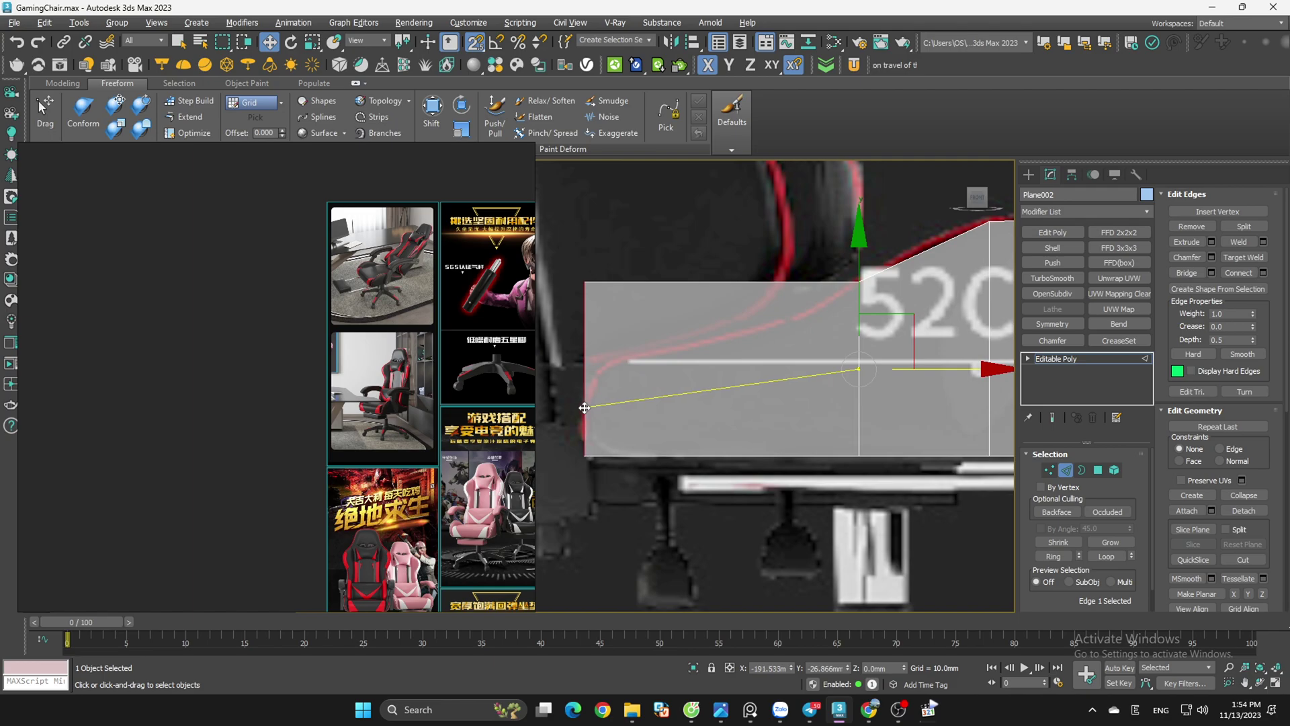
Step: Lower the new rear section's upper end vertex onto the seat's rear outline
key("1")
left_click(585, 281)
left_click_drag(588, 235, 588, 322)
left_click(631, 430)
Step: Insert a vertical edge loop through the middle of the rear section with Swift Loop
key("2")
left_click_drag(754, 276, 717, 516)
key("shift+s")
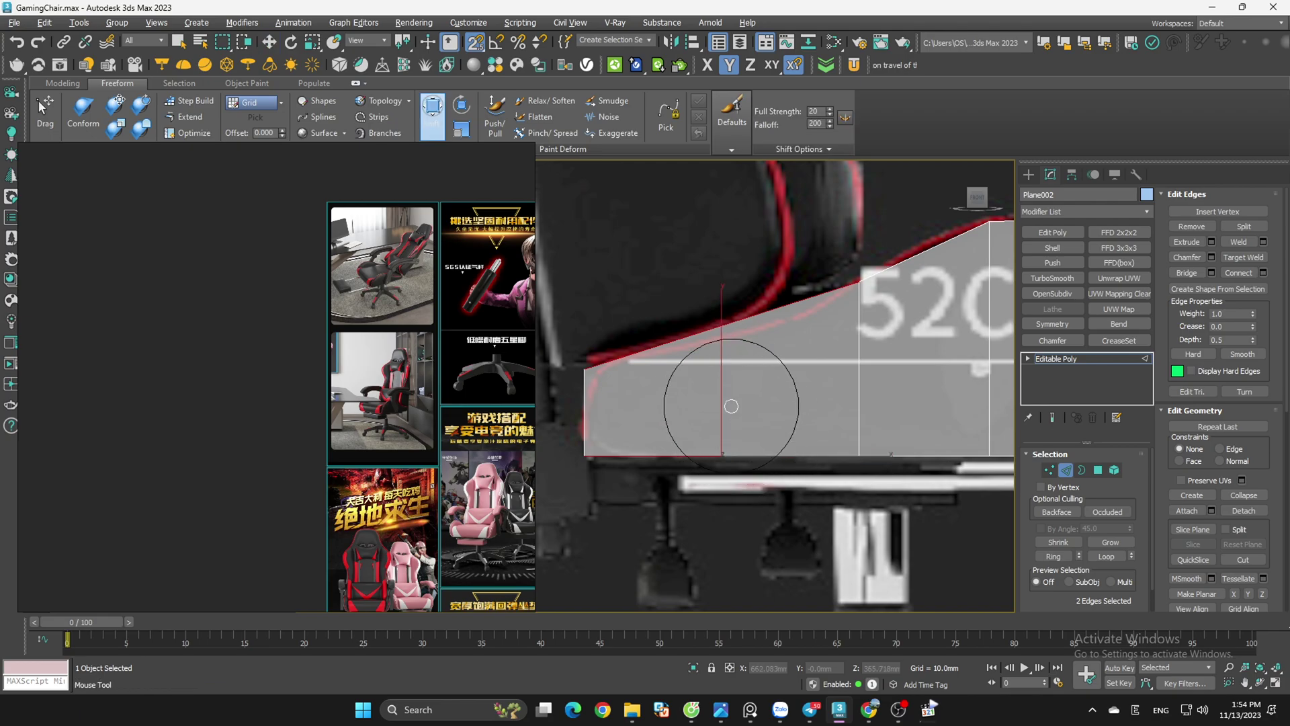
right_click(736, 369)
key("alt+s")
left_click(721, 334)
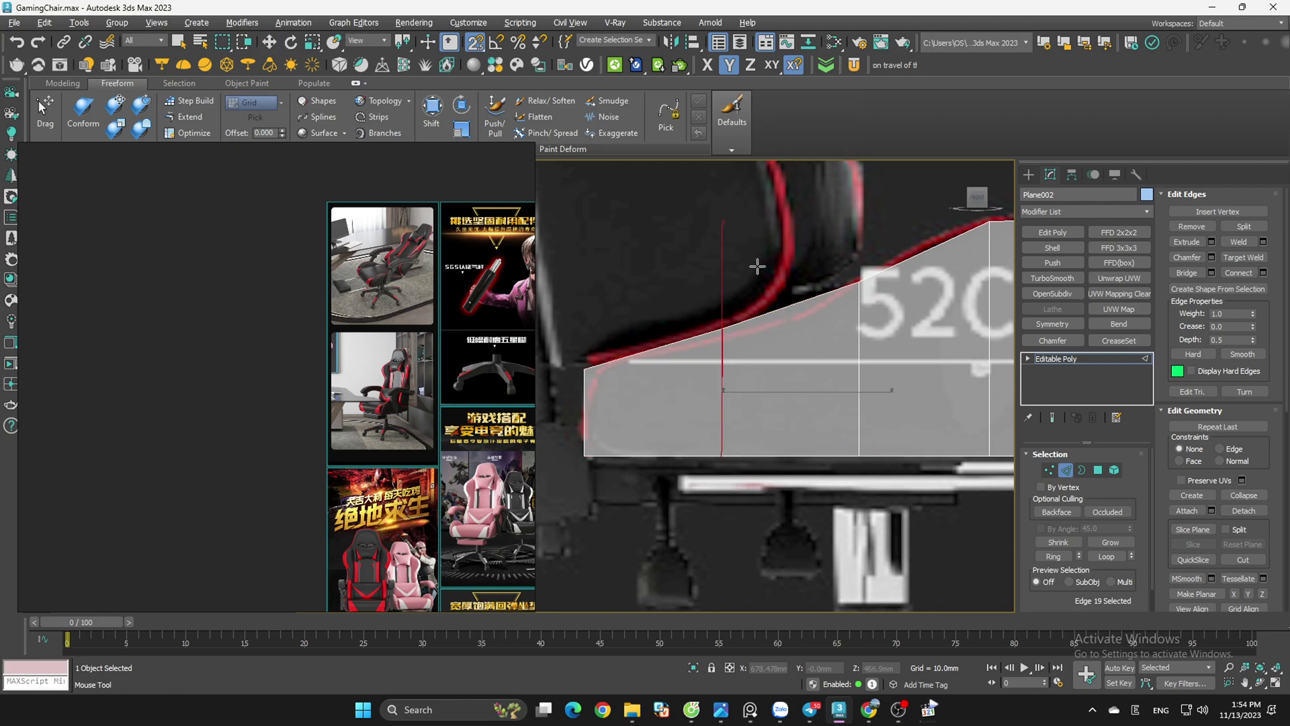
key("w")
Step: Lower the top vertex of the rear section's middle edge onto the sloping seat outline
key("1")
left_click_drag(756, 266, 707, 357)
scroll(723, 327, "up", 3)
left_click_drag(716, 272, 721, 342)
left_click(813, 260)
key("s")
scroll(793, 310, "down", 3)
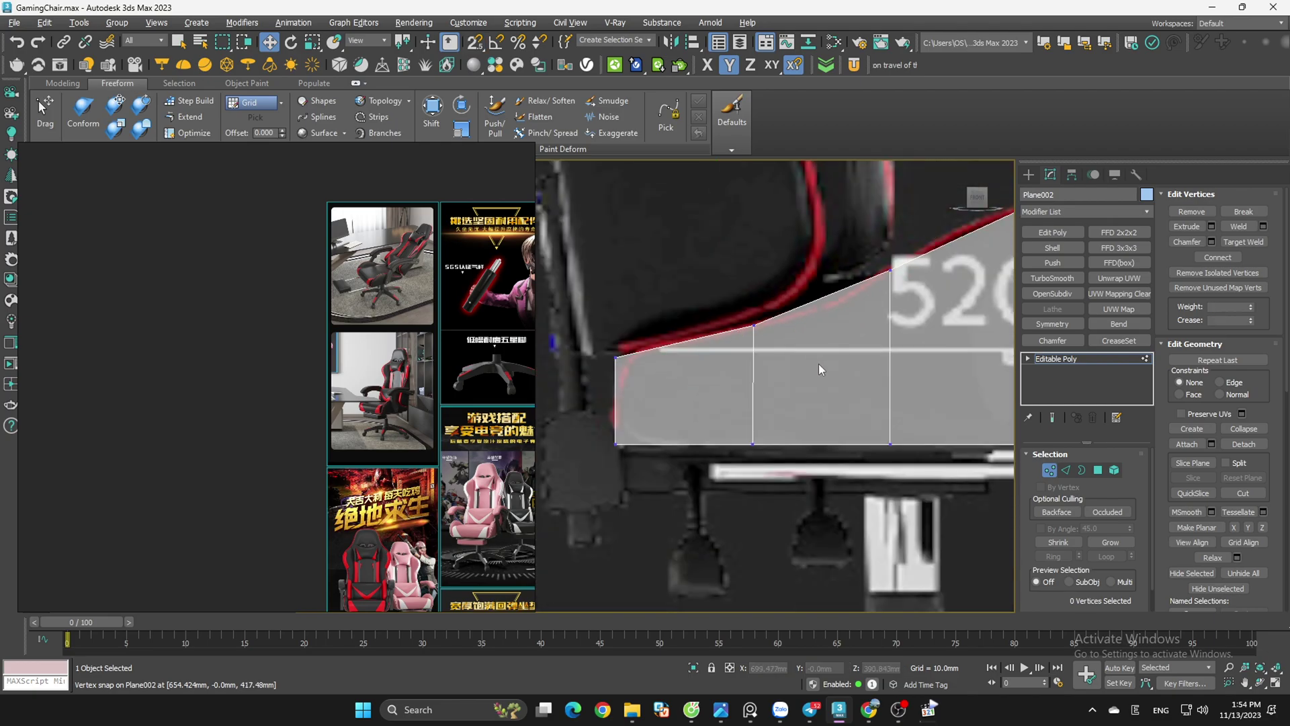
Step: Insert another vertical loop in the section forward of the rear loop and fit its top vertex to the seat outline
key("shift+s")
key("alt+s")
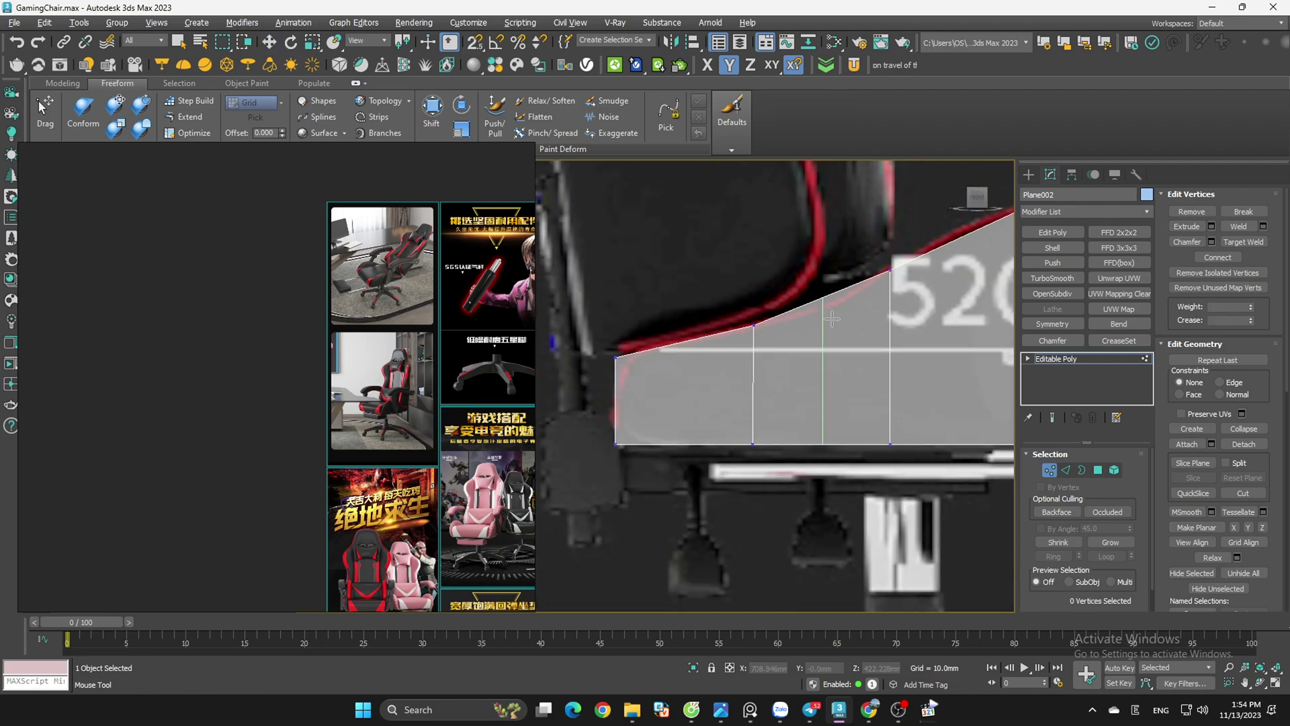
left_click(832, 312)
key("w")
key("1")
left_click(794, 252)
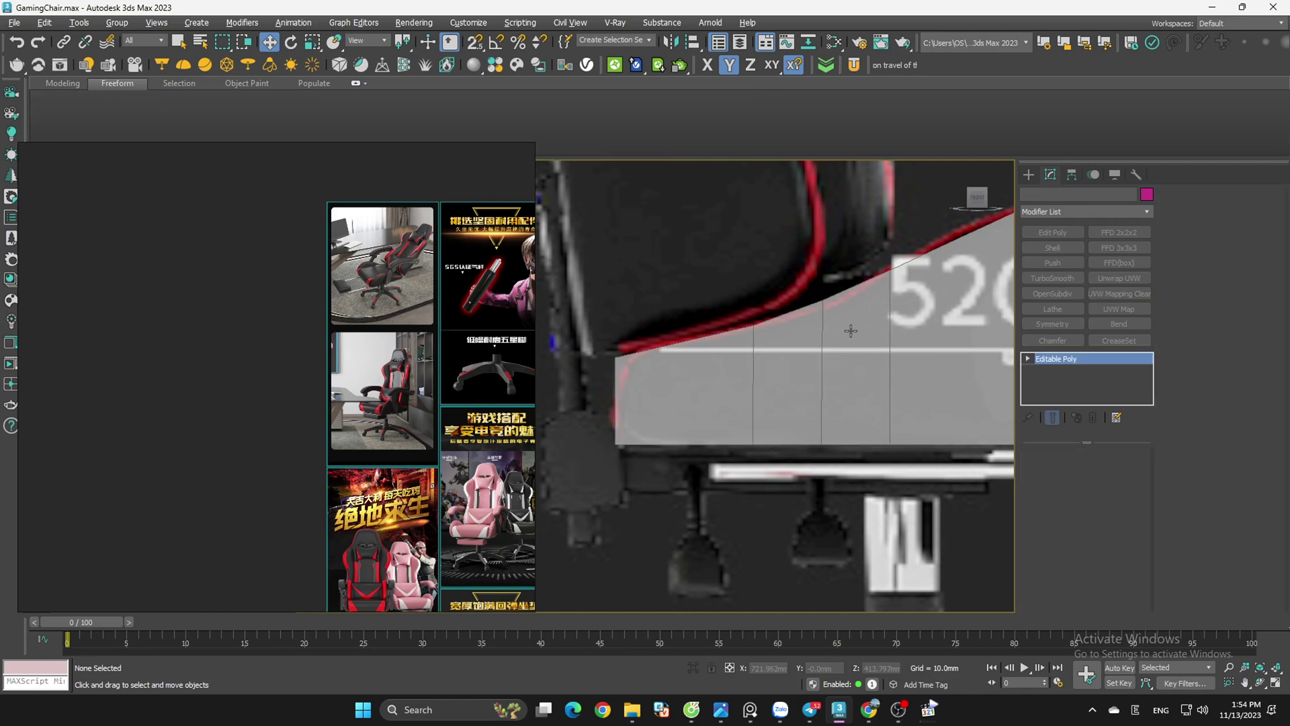
left_click(850, 330)
key("1")
scroll(831, 267, "up", 2)
left_click_drag(825, 262, 828, 279)
left_click(853, 246)
Step: Compare the seat with the reference photo and align the rear end vertices with the blueprint outline
scroll(695, 346, "down", 3)
scroll(355, 288, "up", 5)
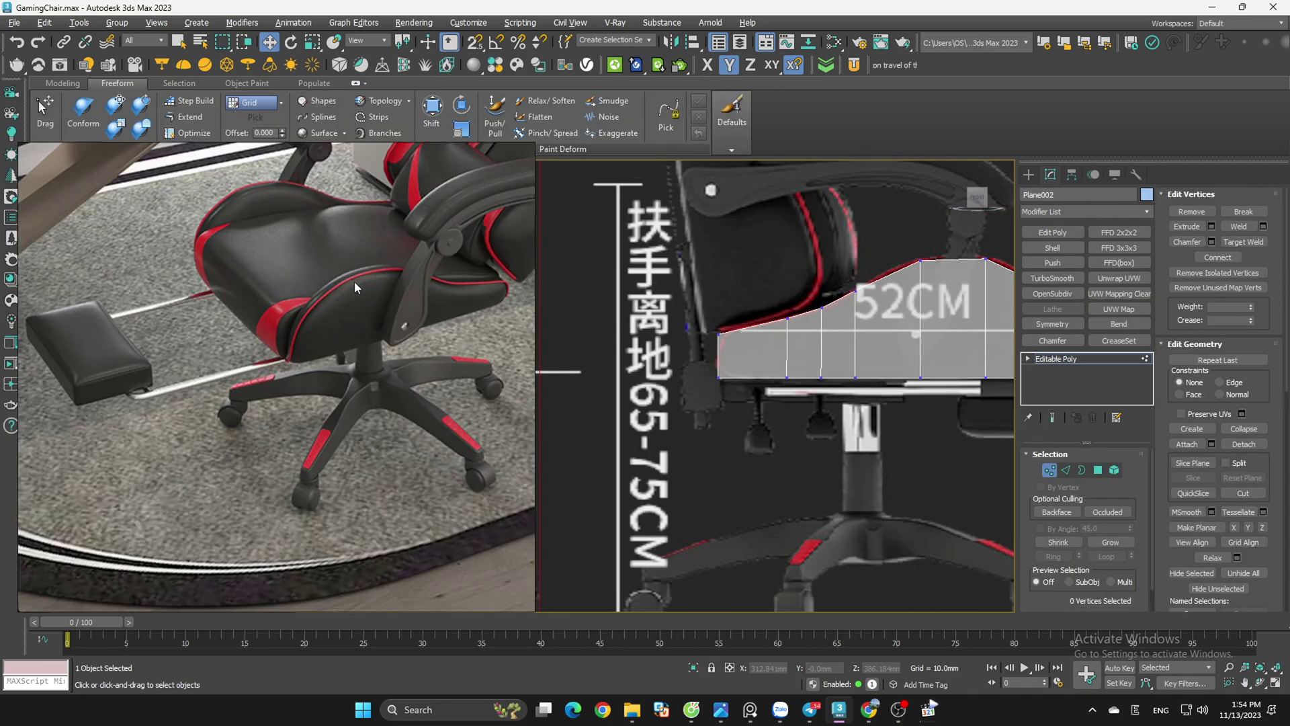
scroll(355, 287, "up", 2)
scroll(801, 326, "down", 1)
middle_click_drag(789, 339, 827, 345)
scroll(790, 328, "up", 3)
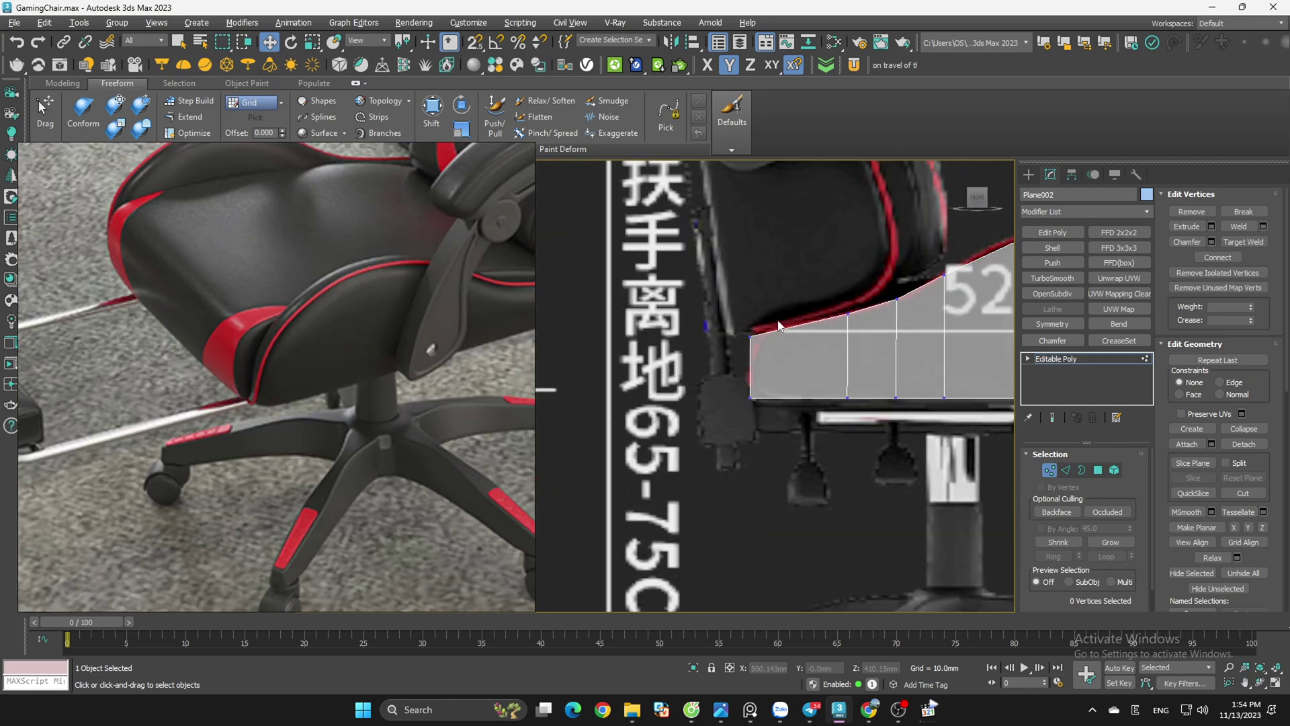
left_click(751, 335)
scroll(772, 325, "up", 3)
left_click_drag(647, 247, 805, 517)
left_click_drag(675, 252, 860, 516)
mouse_move(811, 407)
left_mouse_down()
mouse_move(867, 420)
mouse_move(807, 418)
left_mouse_up()
left_click(784, 351)
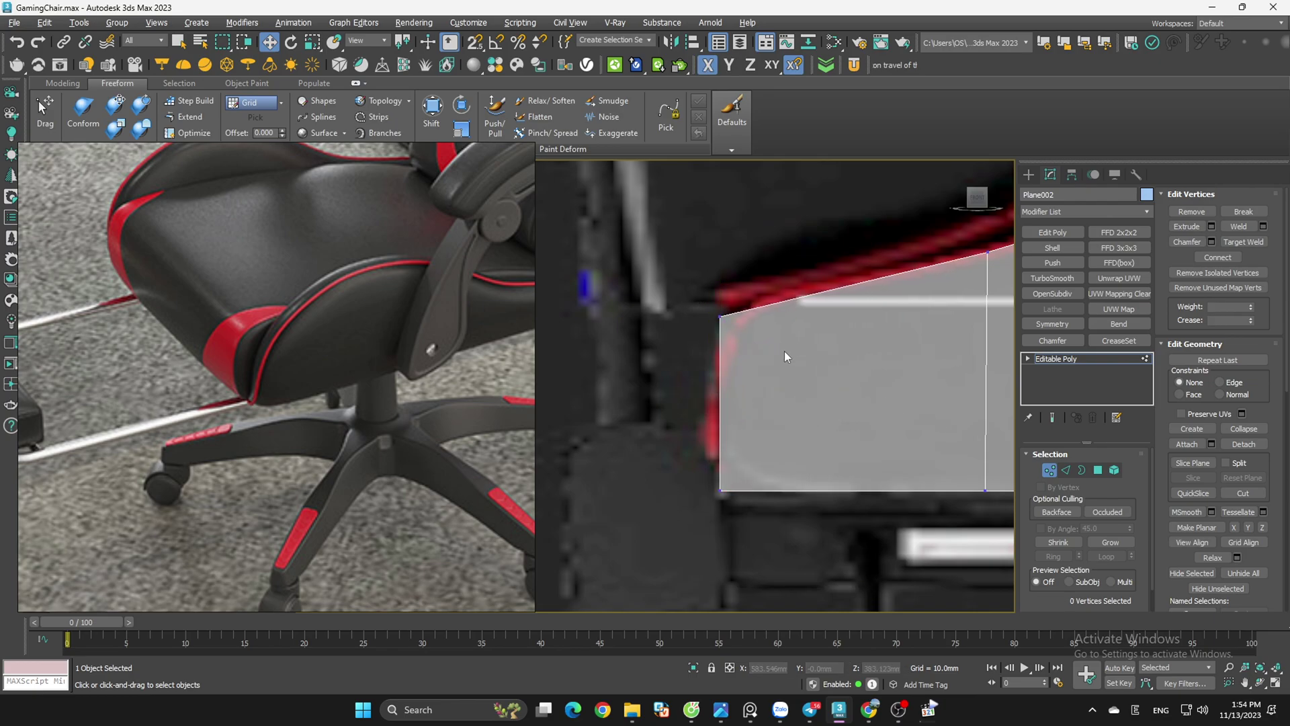
left_click_drag(678, 289, 785, 365)
left_click(649, 384)
left_click_drag(699, 295, 803, 366)
left_click(669, 415)
Step: Select the ring of vertical edges and connect them with one edge loop running along the full seat length
key("2")
double_click(720, 389)
right_click(720, 390)
left_click(702, 430)
scroll(680, 425, "down", 5)
scroll(753, 425, "up", 4)
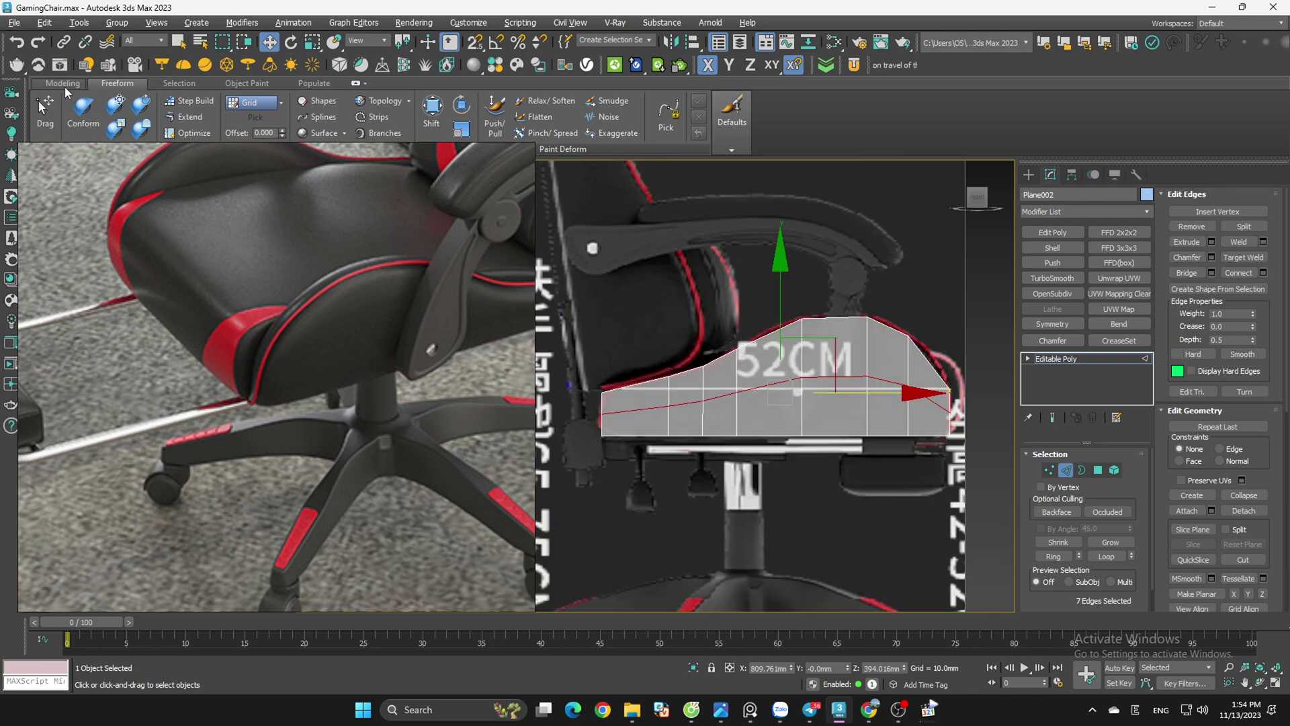
Step: Try flattening the lengthwise edge loop with Make Planar and snapping its height to existing vertices, and undo the changes
left_click(64, 85)
scroll(1237, 288, "down", 10)
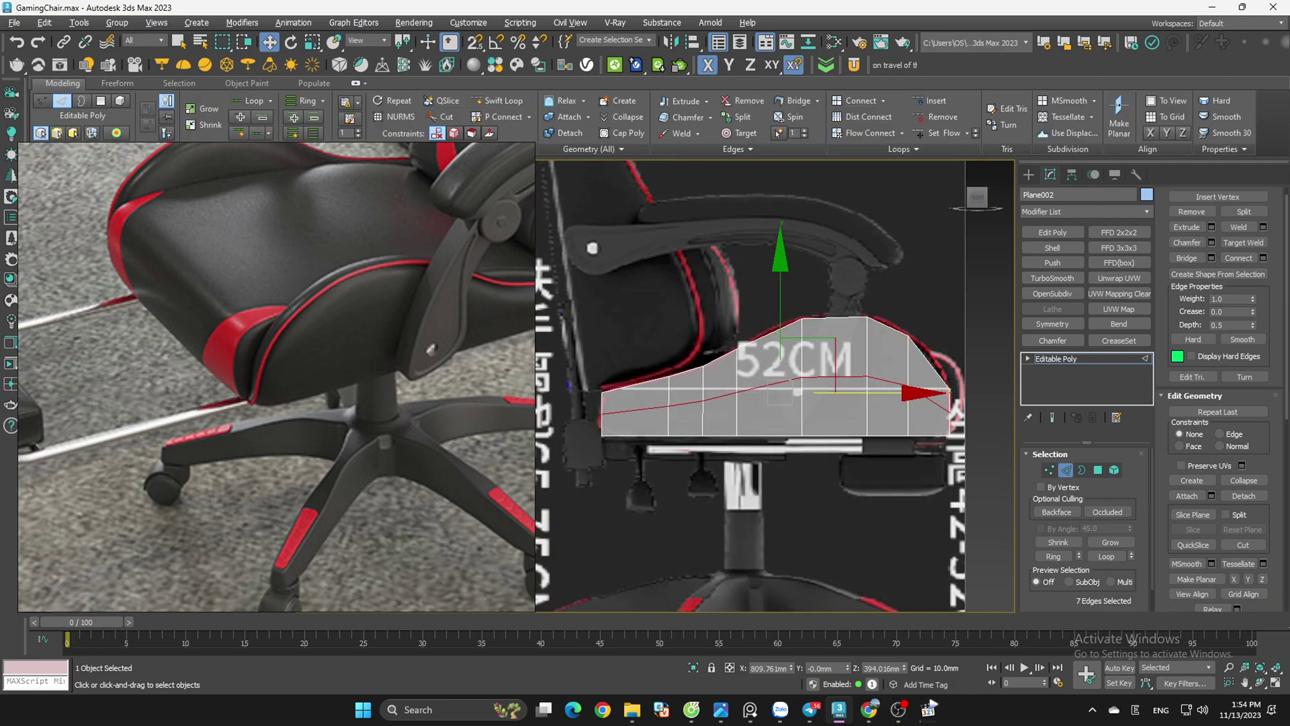
left_click(1247, 256)
key("s")
left_click_drag(780, 306, 598, 407)
scroll(634, 405, "up", 2)
key("ctrl+z")
key("s")
left_click_drag(836, 313, 634, 362)
key("ctrl+z")
key("ctrl+z")
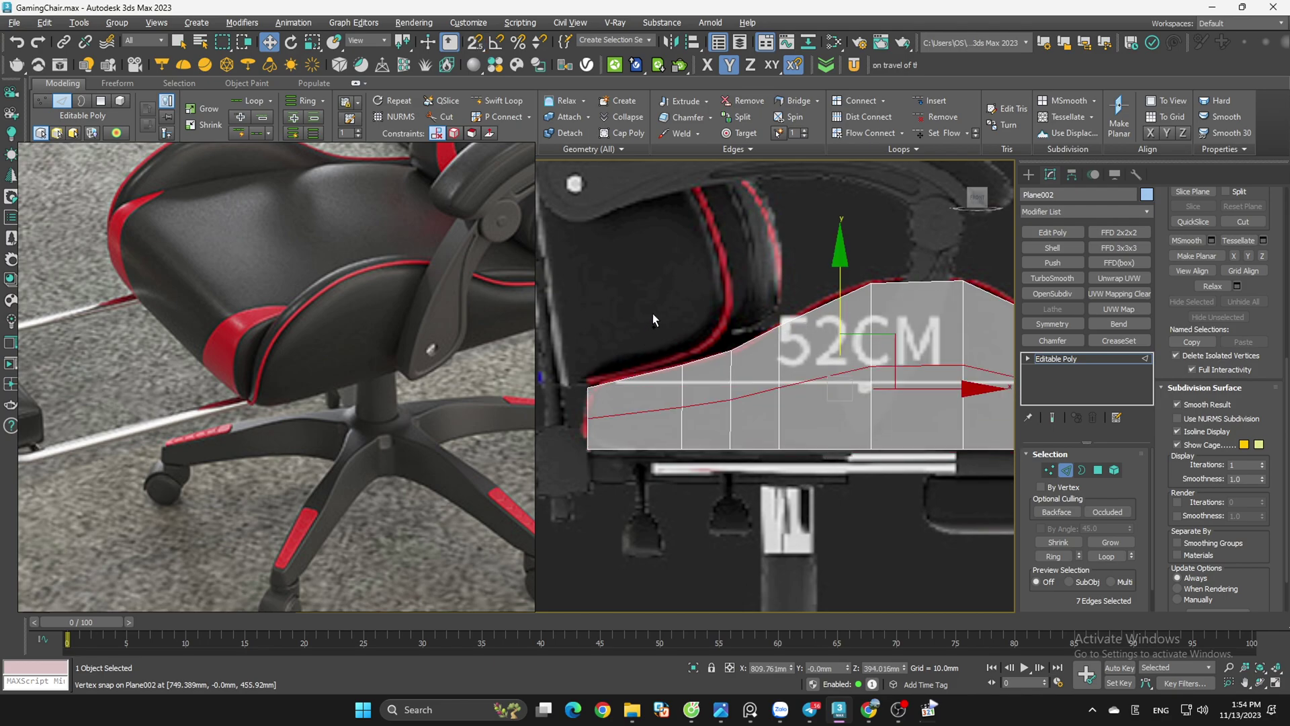
Step: Flatten the lengthwise edge loop with Make Planar on Y and snap it to the height of its rear end vertex
left_click(634, 413, "alt")
left_click(1248, 255)
key("s")
left_click_drag(875, 287, 587, 414)
left_click(716, 476)
Step: Insert a vertical edge loop in the seat's front section and fit its top vertex to the blueprint outline
scroll(718, 469, "down", 2)
middle_click_drag(948, 430, 919, 414)
scroll(937, 402, "up", 4)
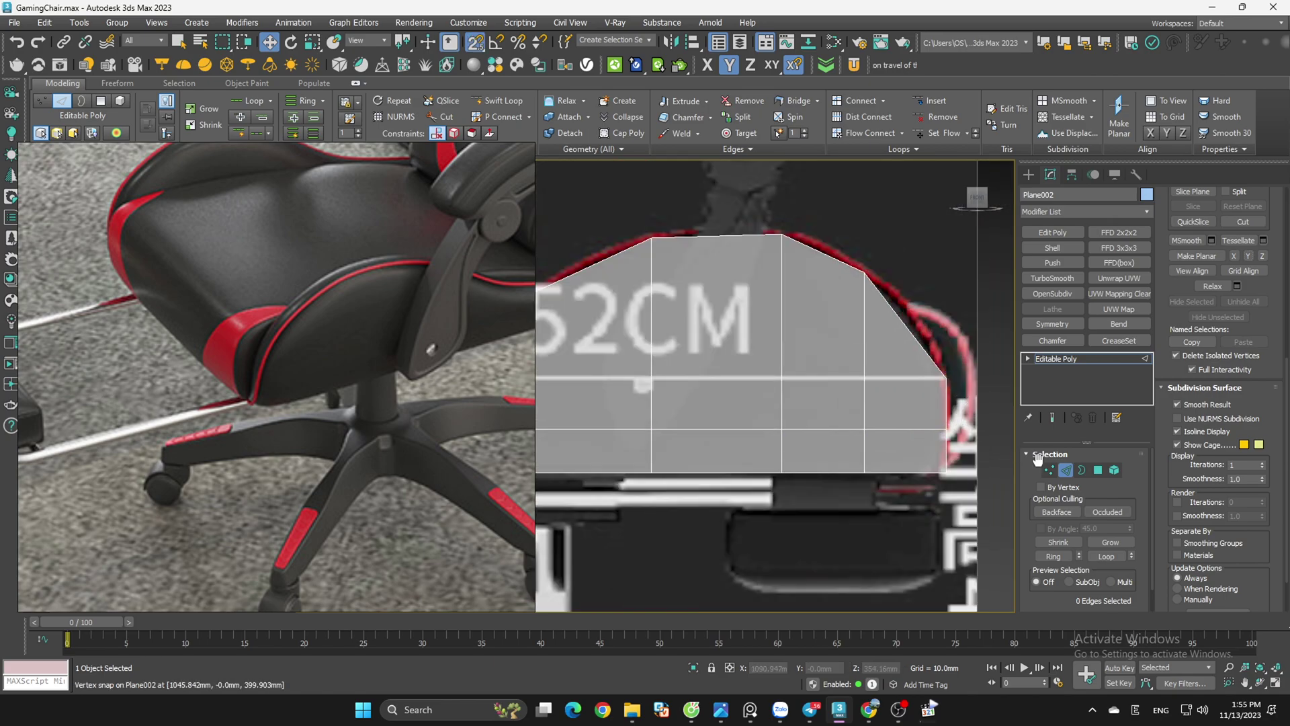
left_click(1065, 469)
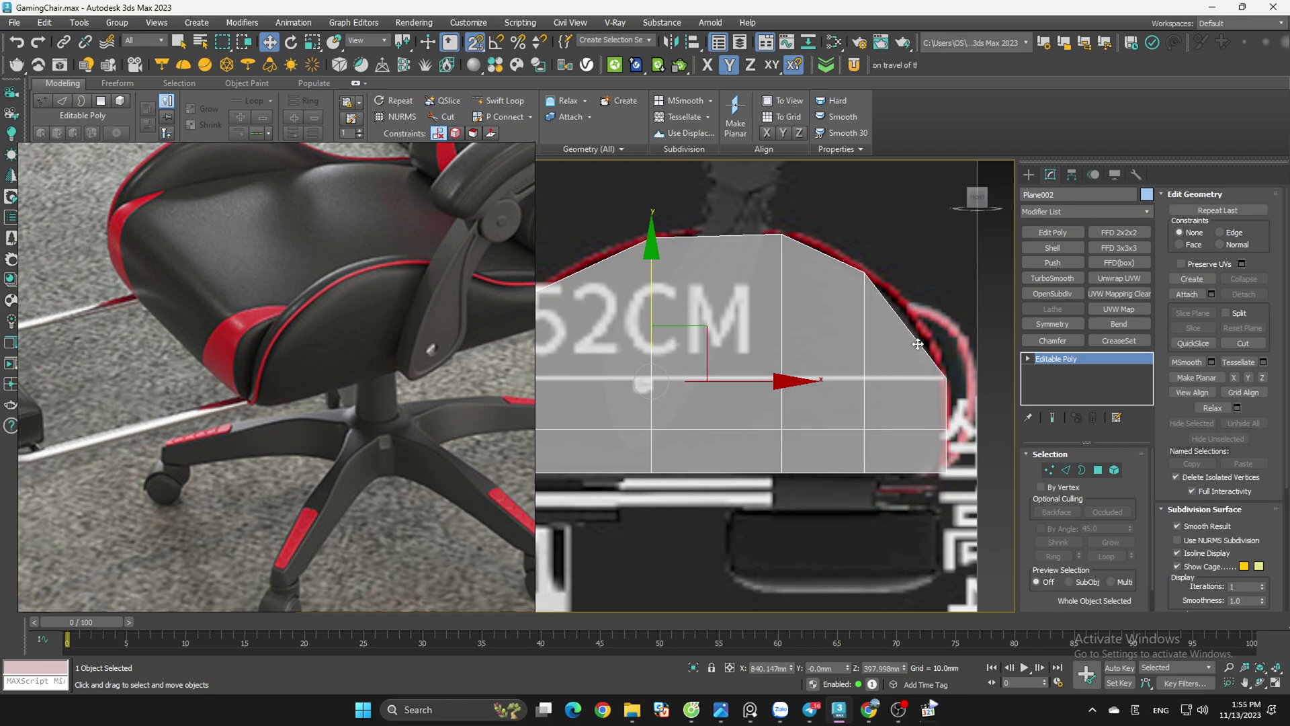
key("2")
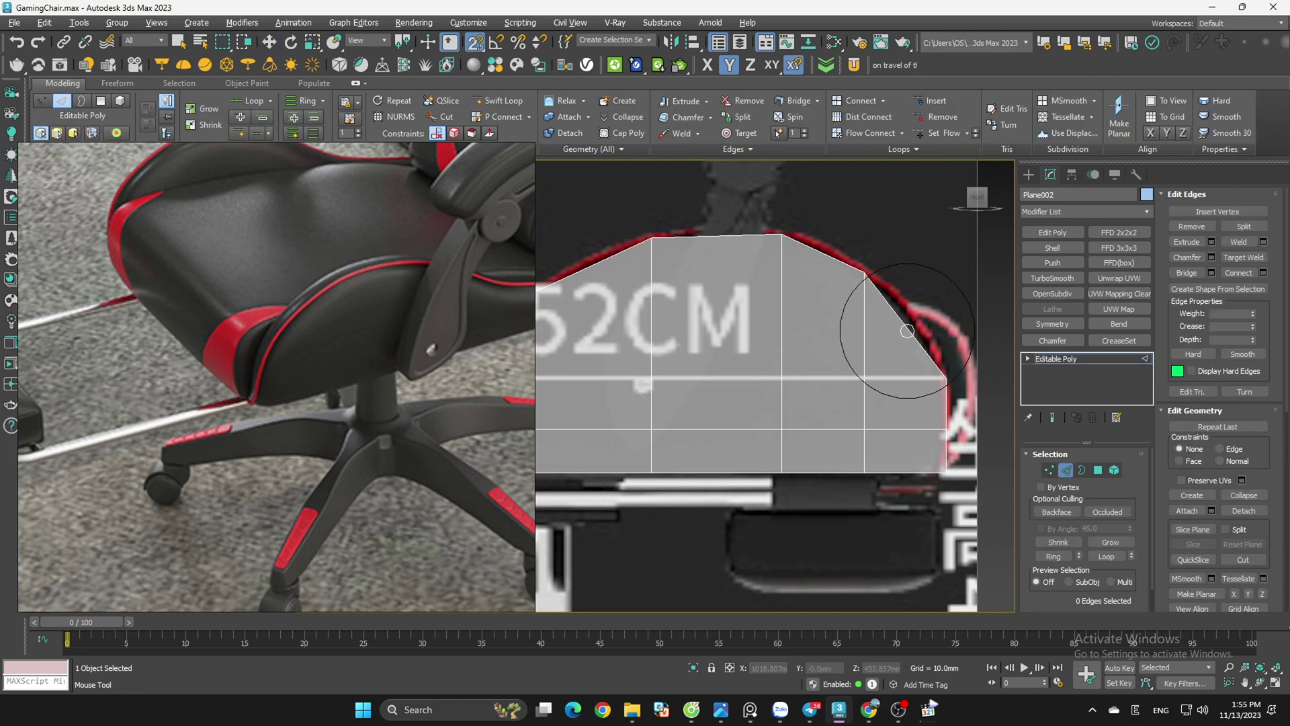
key("alt+shift+w")
right_click(934, 291)
Step: Insert a vertical edge loop across the seat's rising slope, midway between the two loops behind the highest section
scroll(941, 289, "down", 4)
left_click(840, 238)
scroll(823, 248, "up", 2)
middle_click_drag(765, 241, 810, 223)
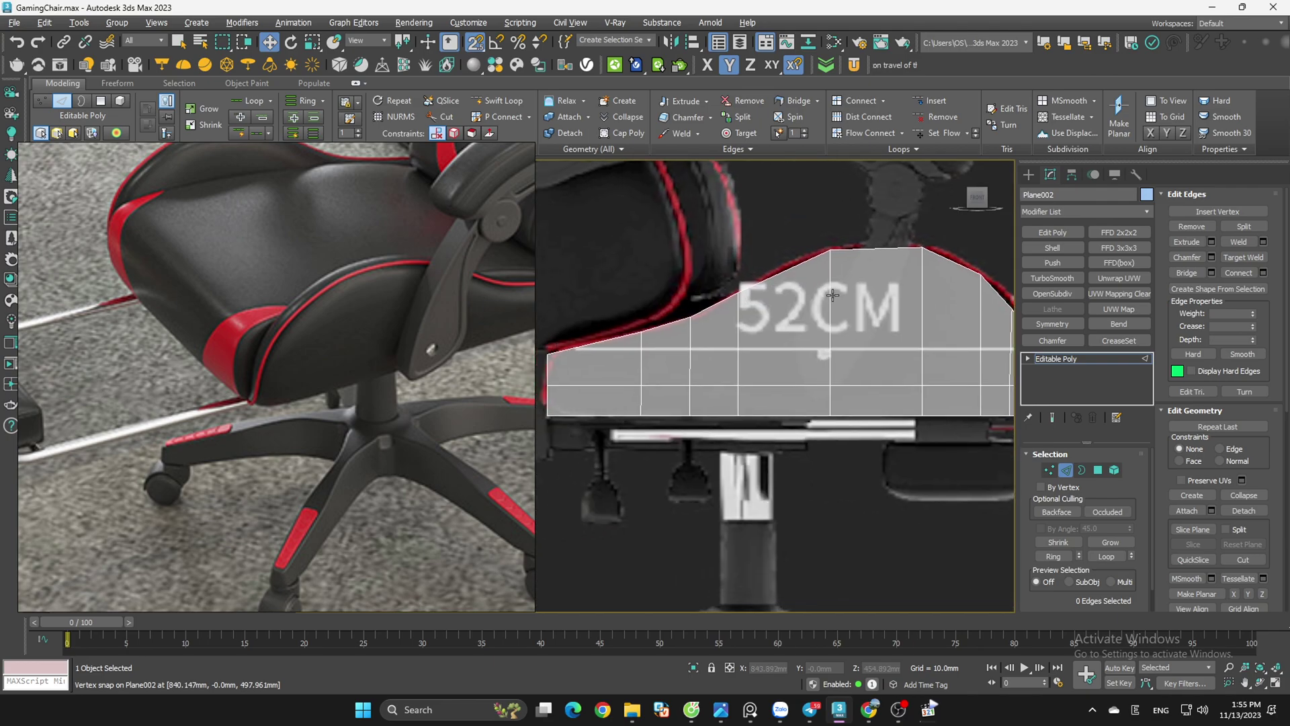
key("alt+shift+w")
left_click(784, 296)
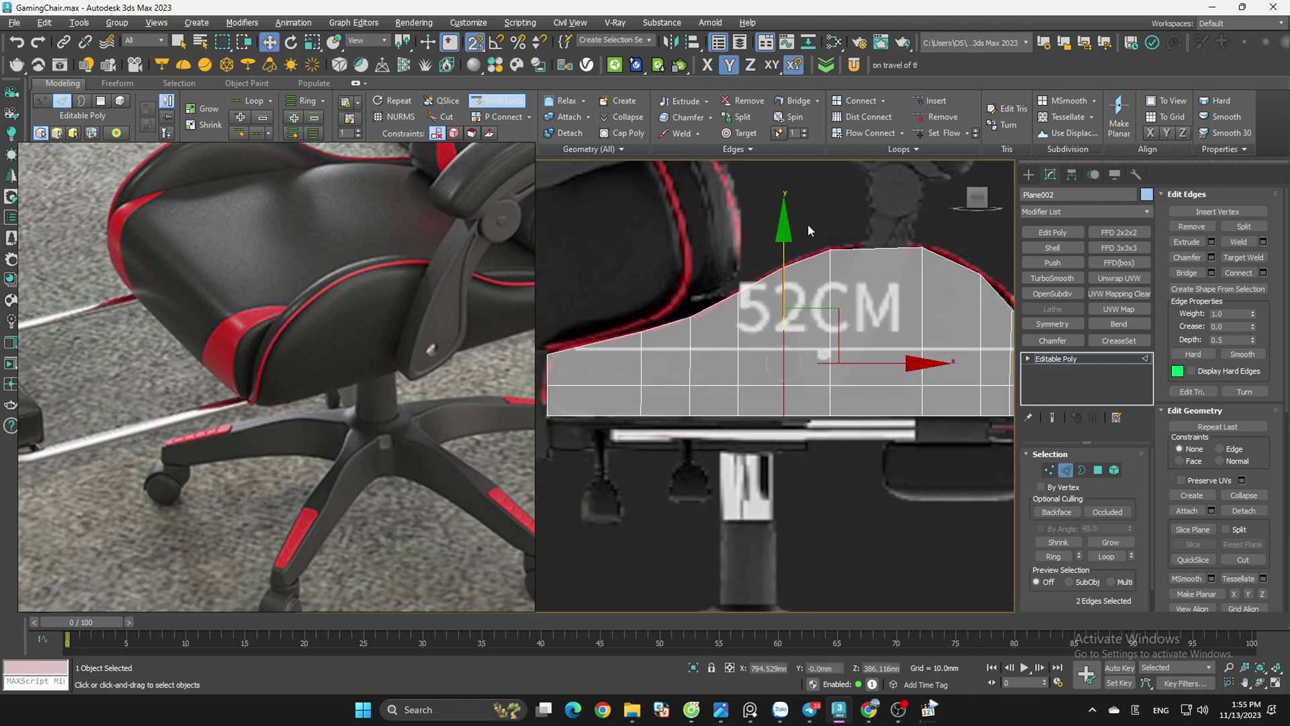
right_click(814, 225)
Step: Insert a vertical edge loop midway through the rearmost section of the seat
scroll(822, 226, "down", 2)
scroll(662, 324, "up", 4)
middle_click_drag(662, 324, 724, 317)
left_click(724, 329)
scroll(704, 446, "down", 3)
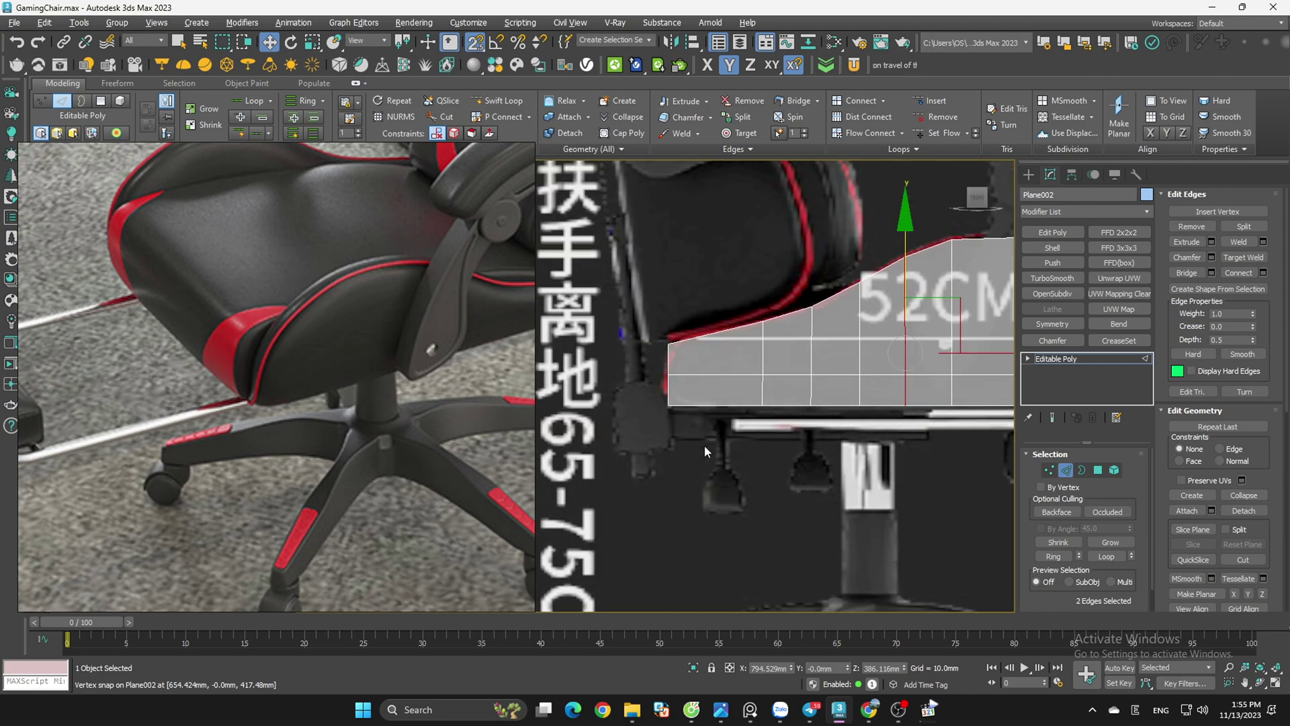
scroll(658, 393, "up", 3)
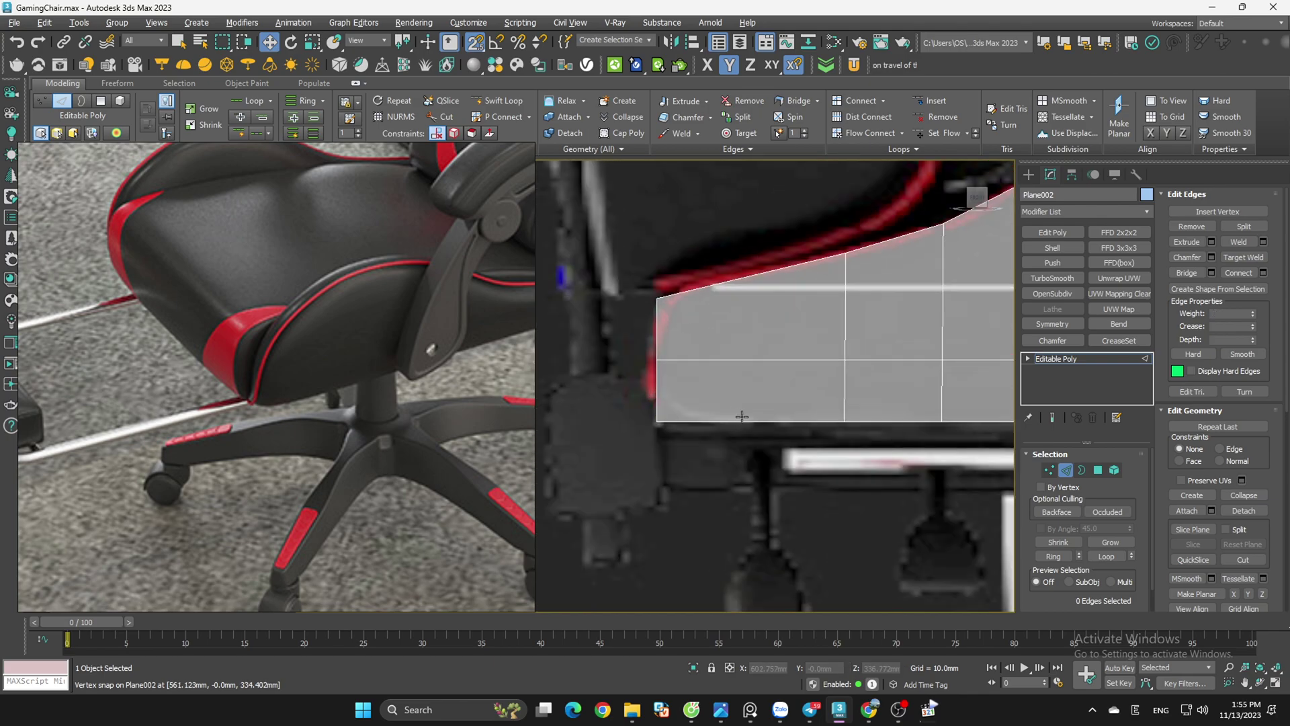
key("alt+shift+w")
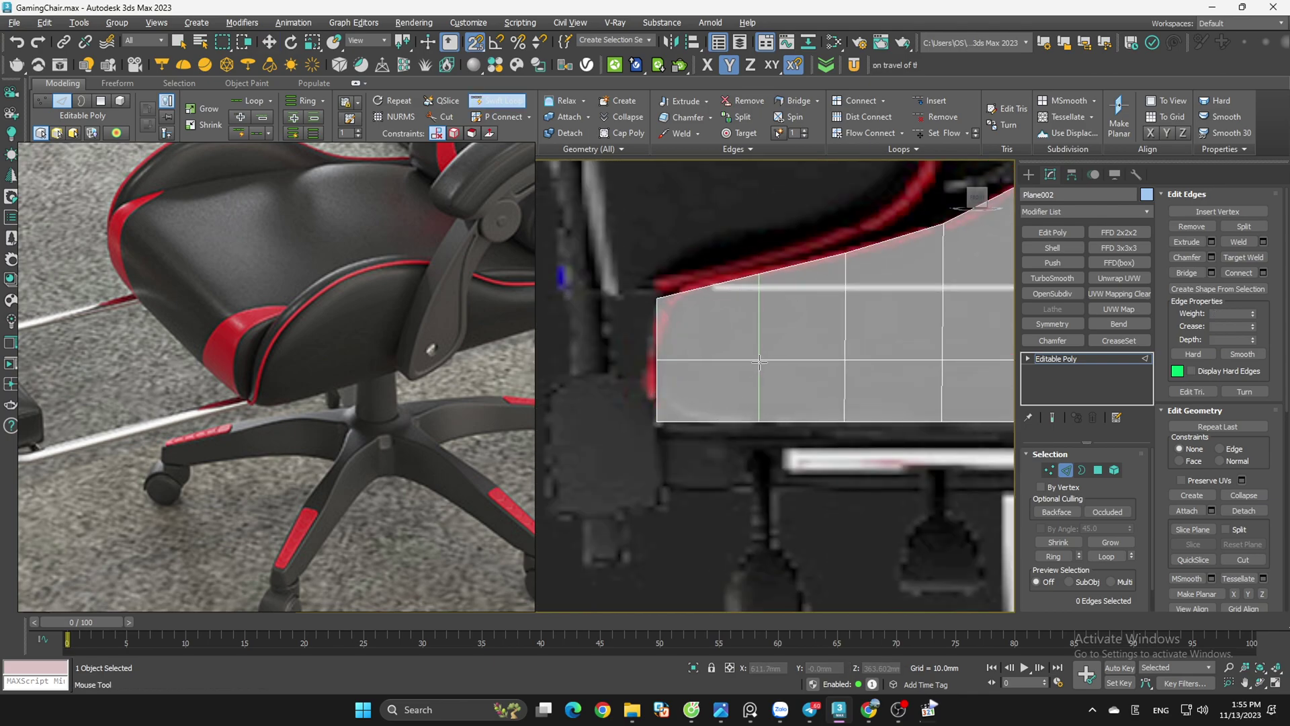
left_click(750, 362)
right_click(769, 469)
left_click(769, 468)
scroll(772, 466, "down", 2)
Step: Select all seat polygons and inset them as a group by about 13.6 mm
middle_click_drag(775, 466, 578, 417)
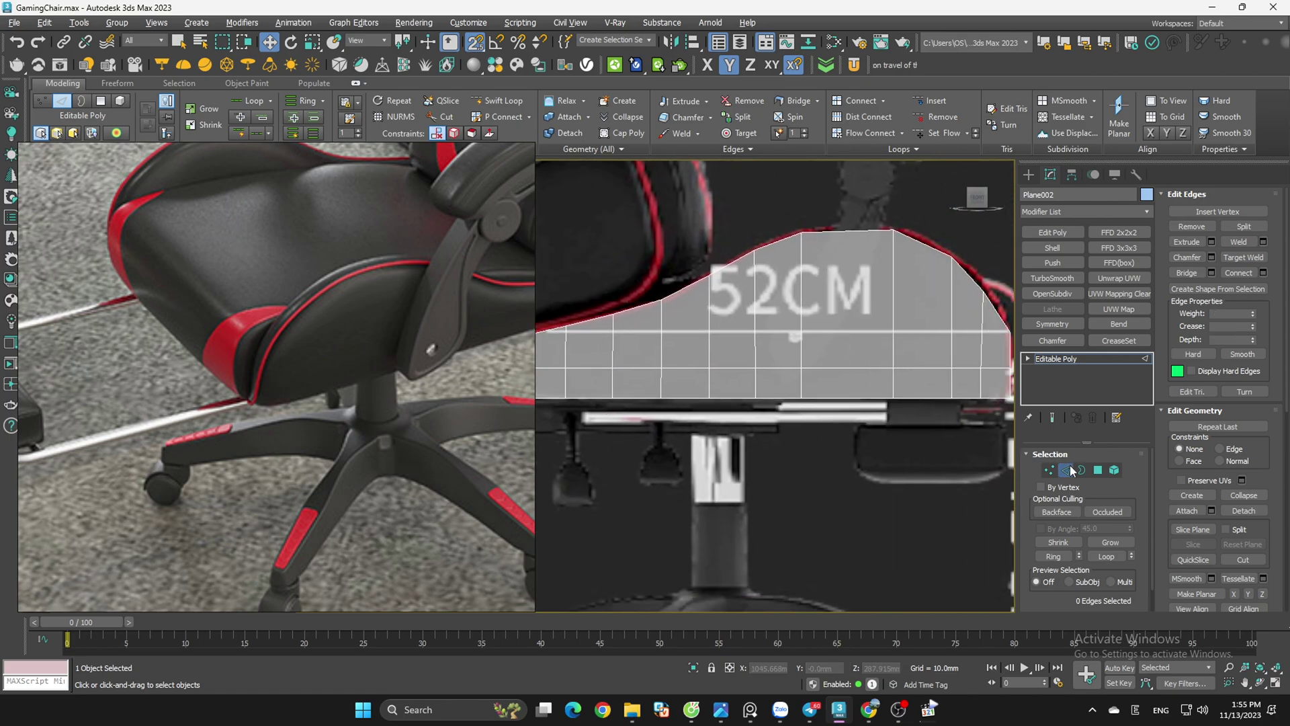
left_click(1097, 470)
key("ctrl+a")
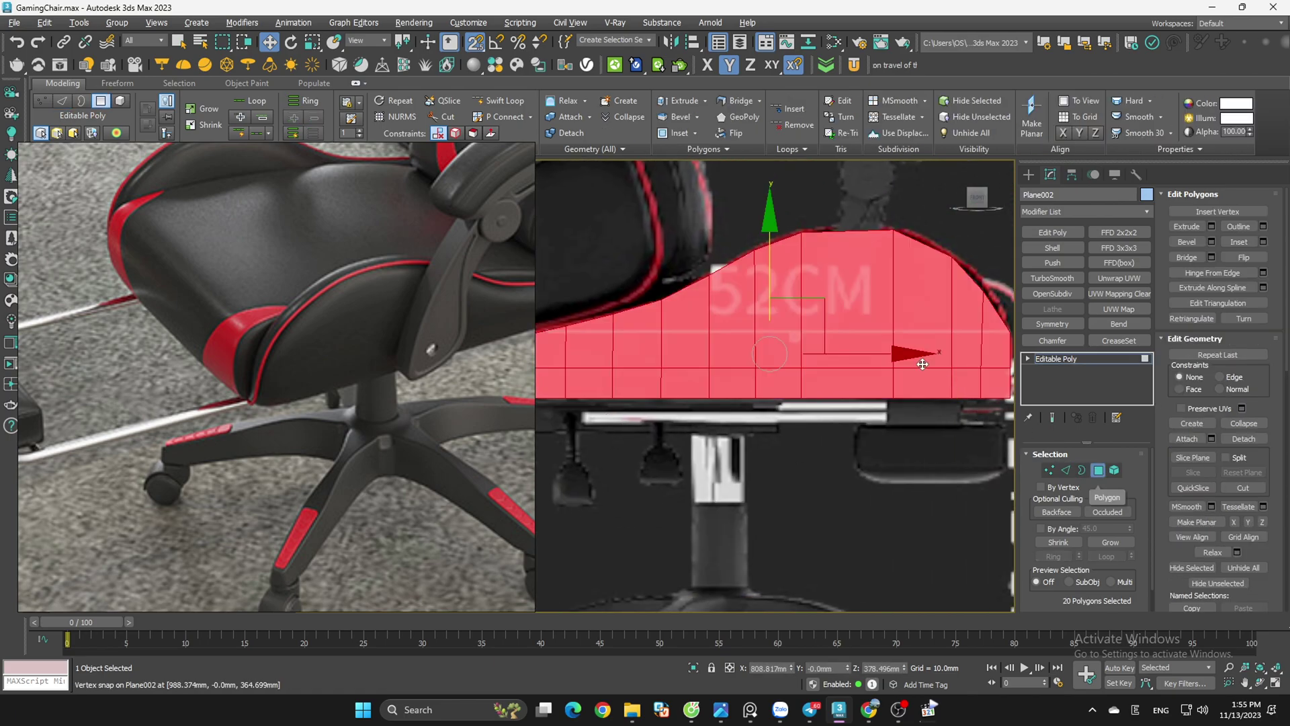
left_click(1263, 242)
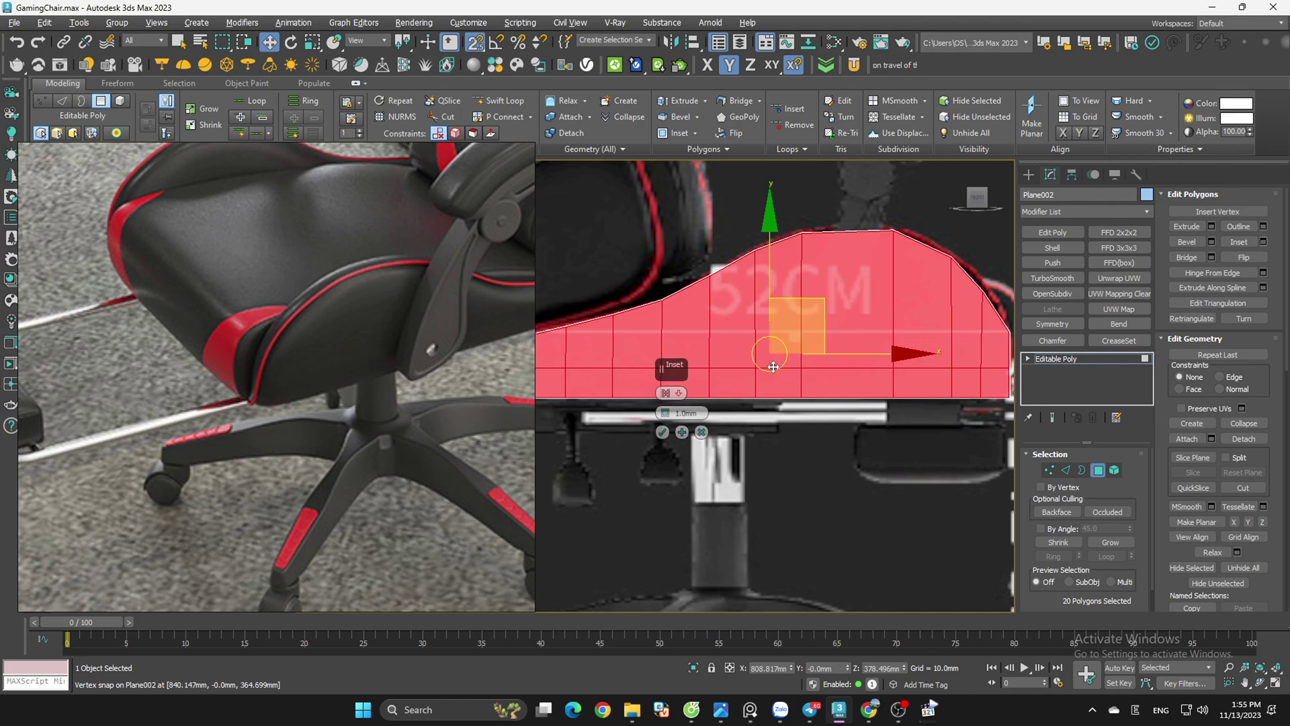
left_click_drag(665, 415, 666, 401)
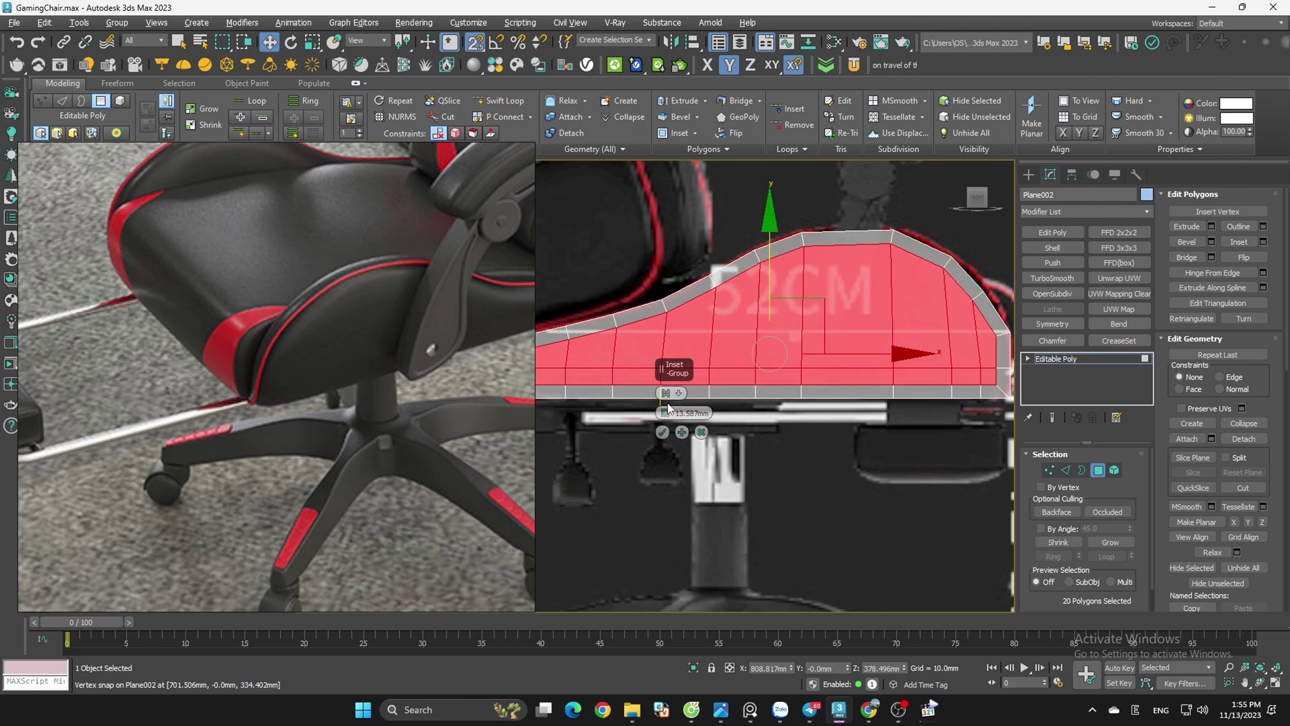
left_click(663, 433)
Step: Move the seat's upper rear corner vertex inward to match the rounded blueprint outline
scroll(787, 269, "up", 5)
key("1")
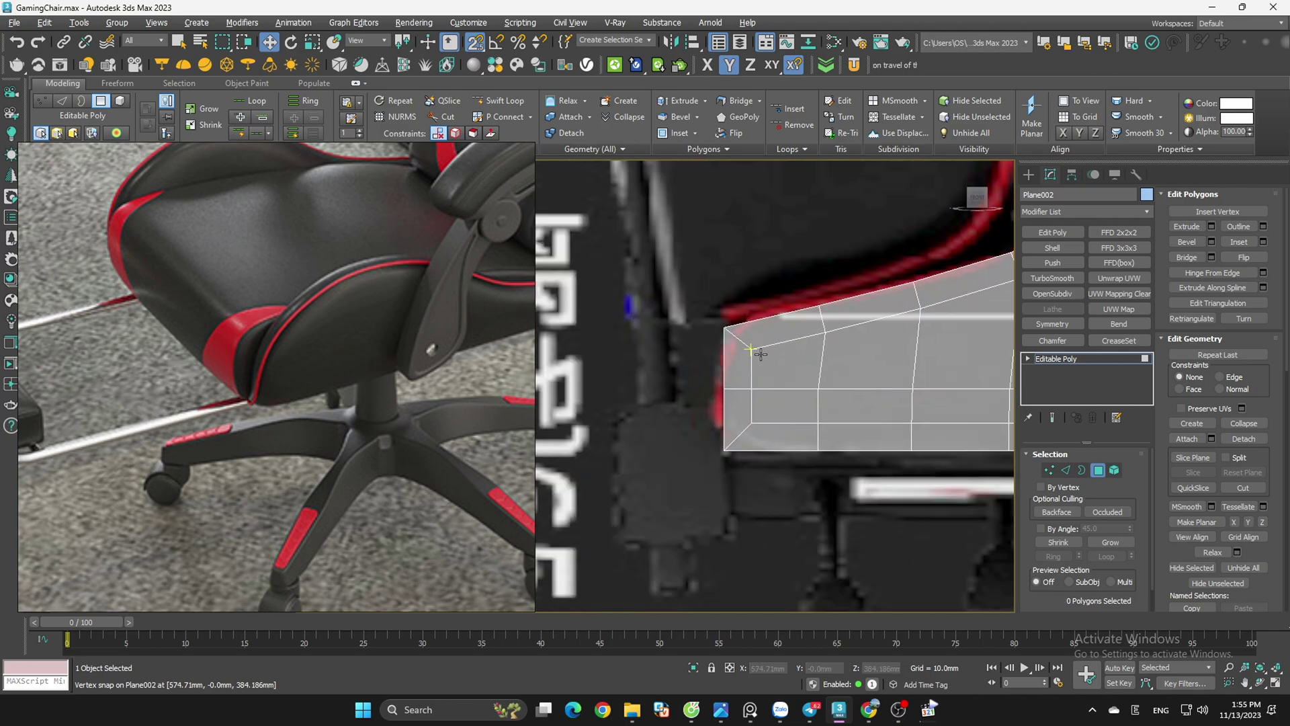
left_click(752, 289)
scroll(752, 289, "up", 2)
key("shift+s")
left_click_drag(708, 320, 732, 325)
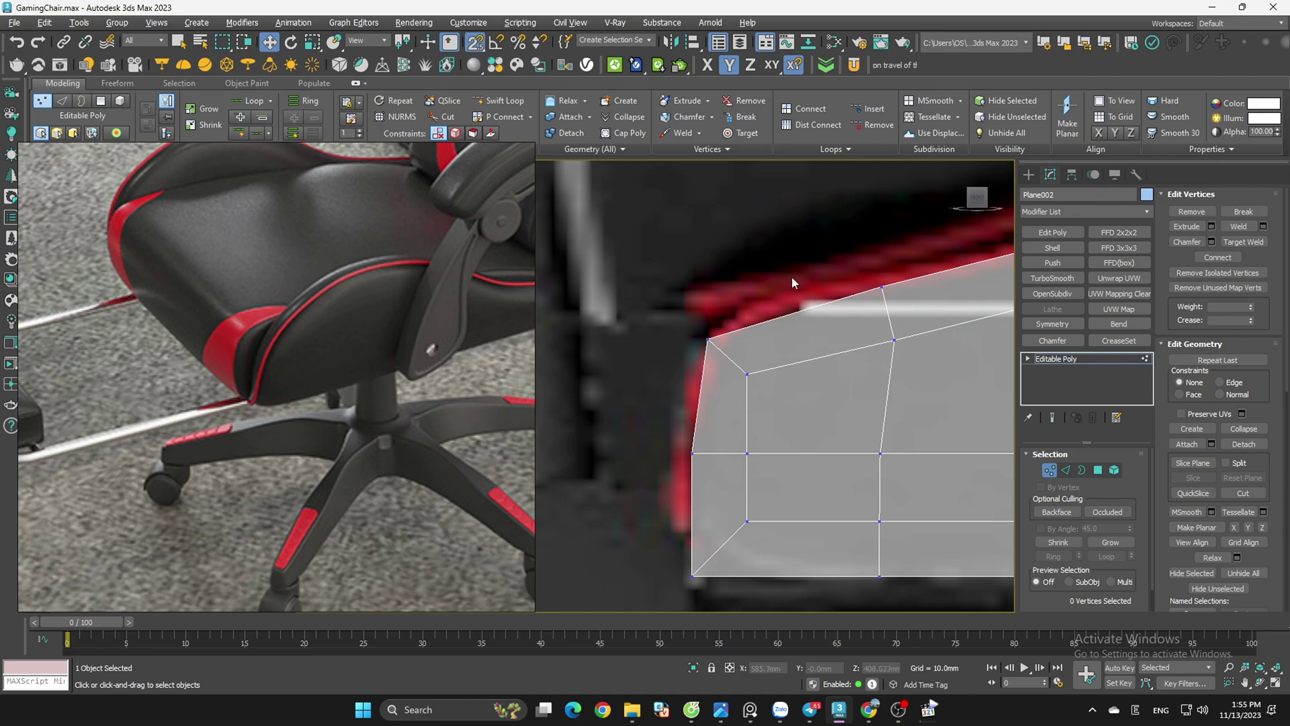
Step: Insert a vertical edge loop just ahead of the inset rear border and raise its top vertex to the red outline
key("shift+alt+w")
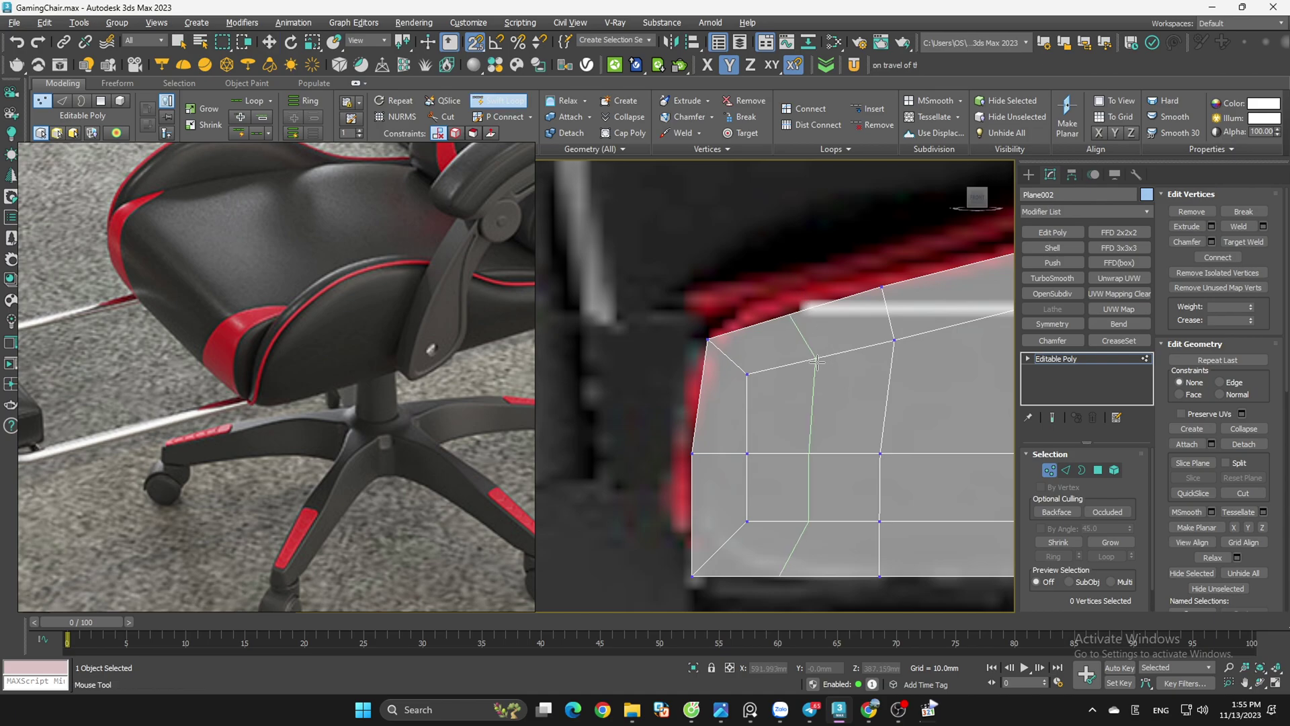
left_click(817, 362)
key("ctrl+z")
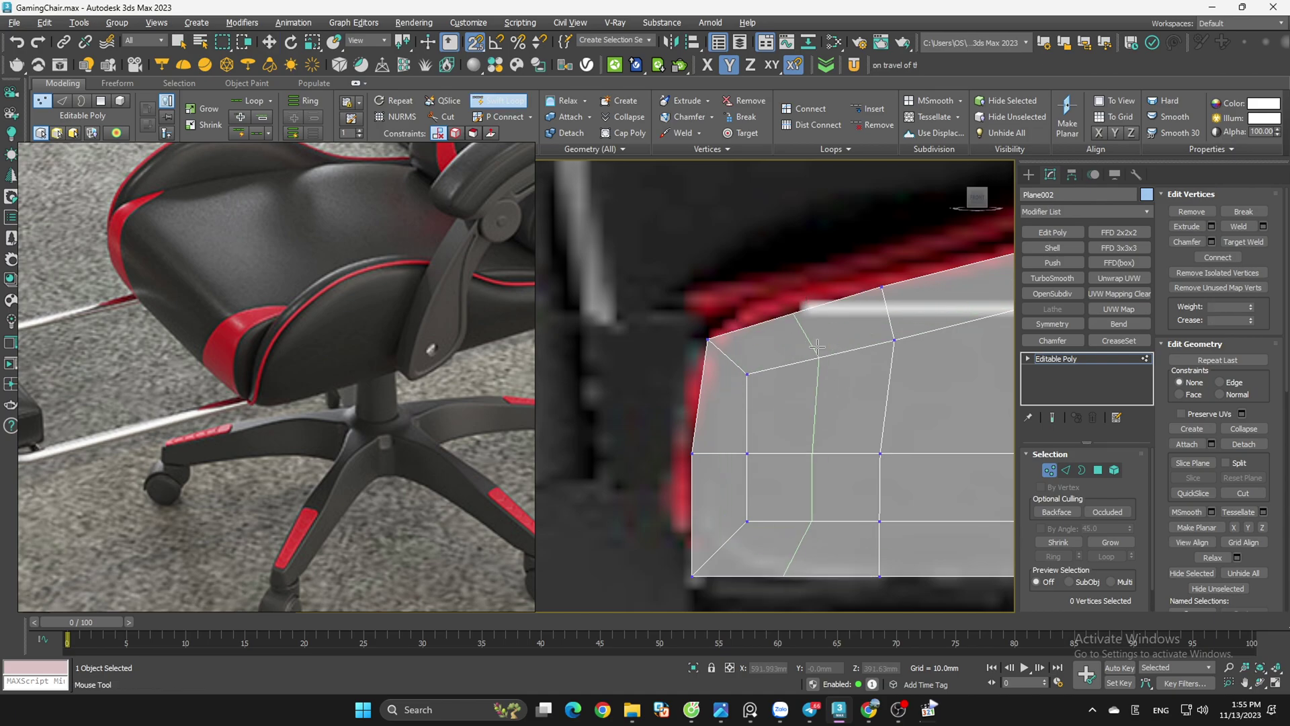
key("w")
key("2")
left_click(816, 359)
key("alt+r")
right_click(813, 356)
left_click(807, 403)
left_click(796, 271)
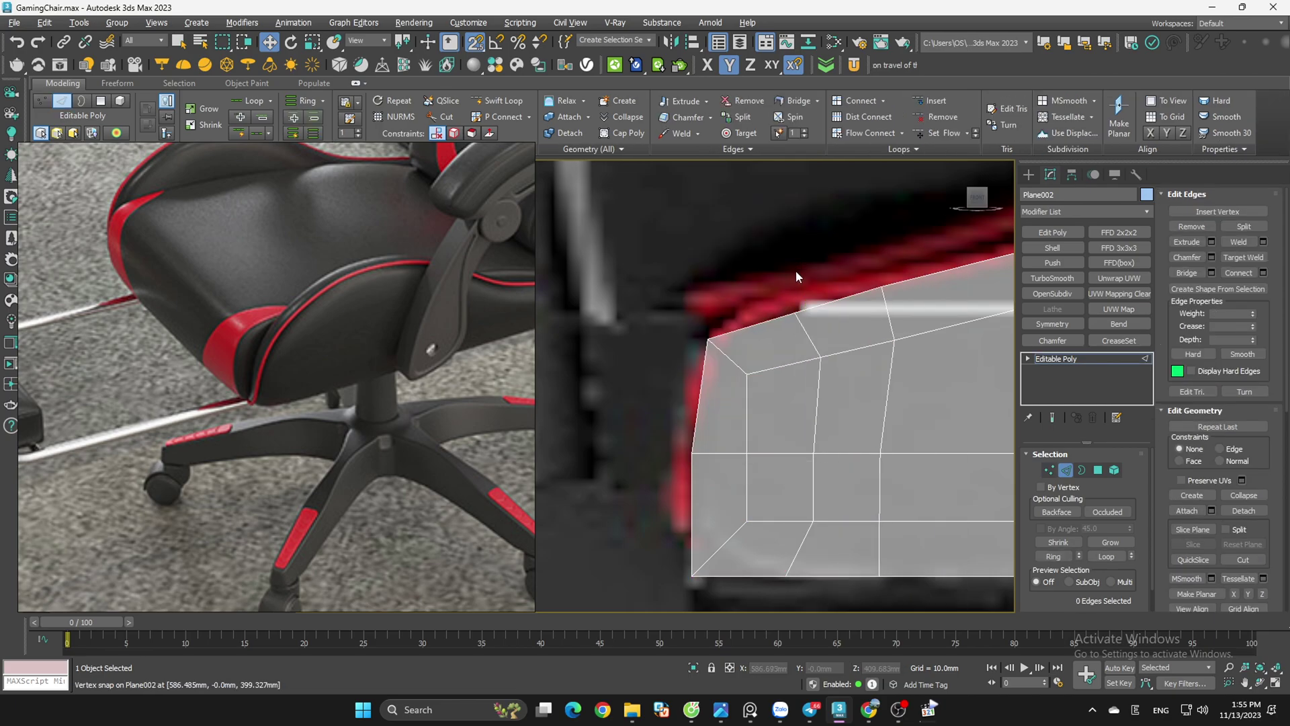
key("shift+s")
left_click_drag(798, 311, 792, 304)
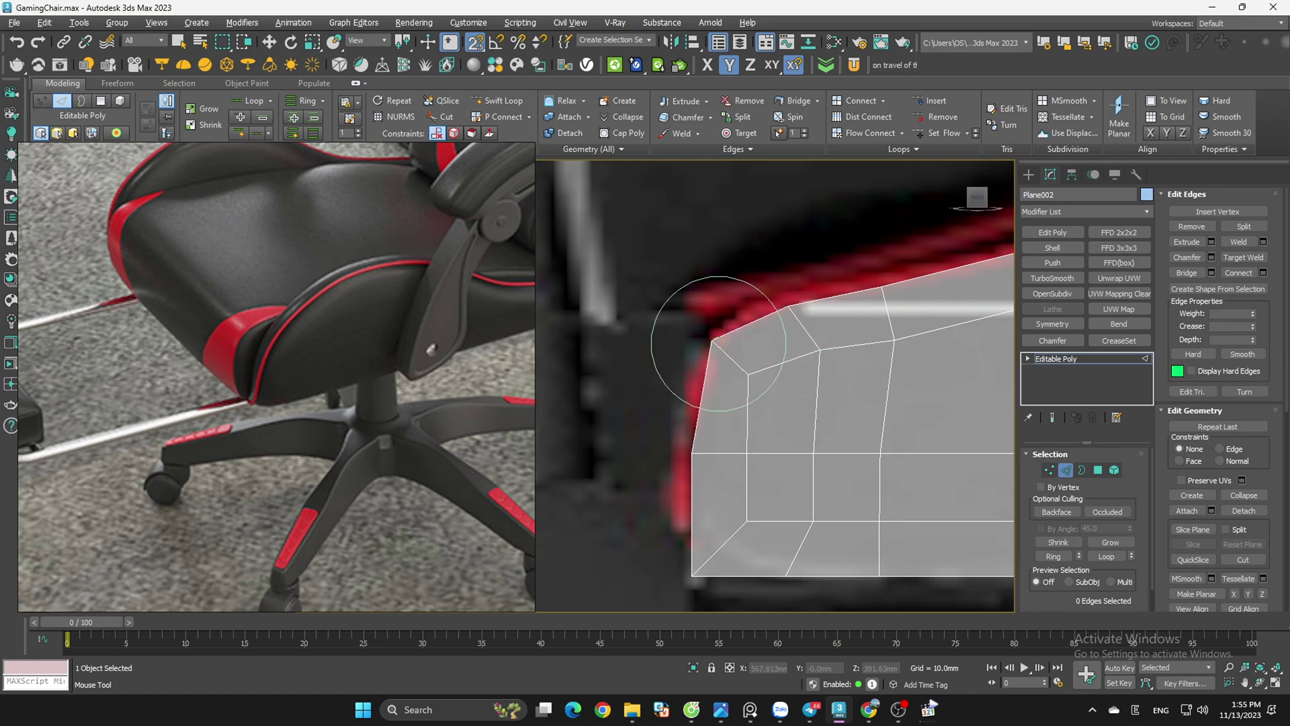
Step: Insert a lengthwise edge loop between the middle loop and the lower inset border
middle_click_drag(784, 434, 787, 341)
key("shift+s")
key("alt+s")
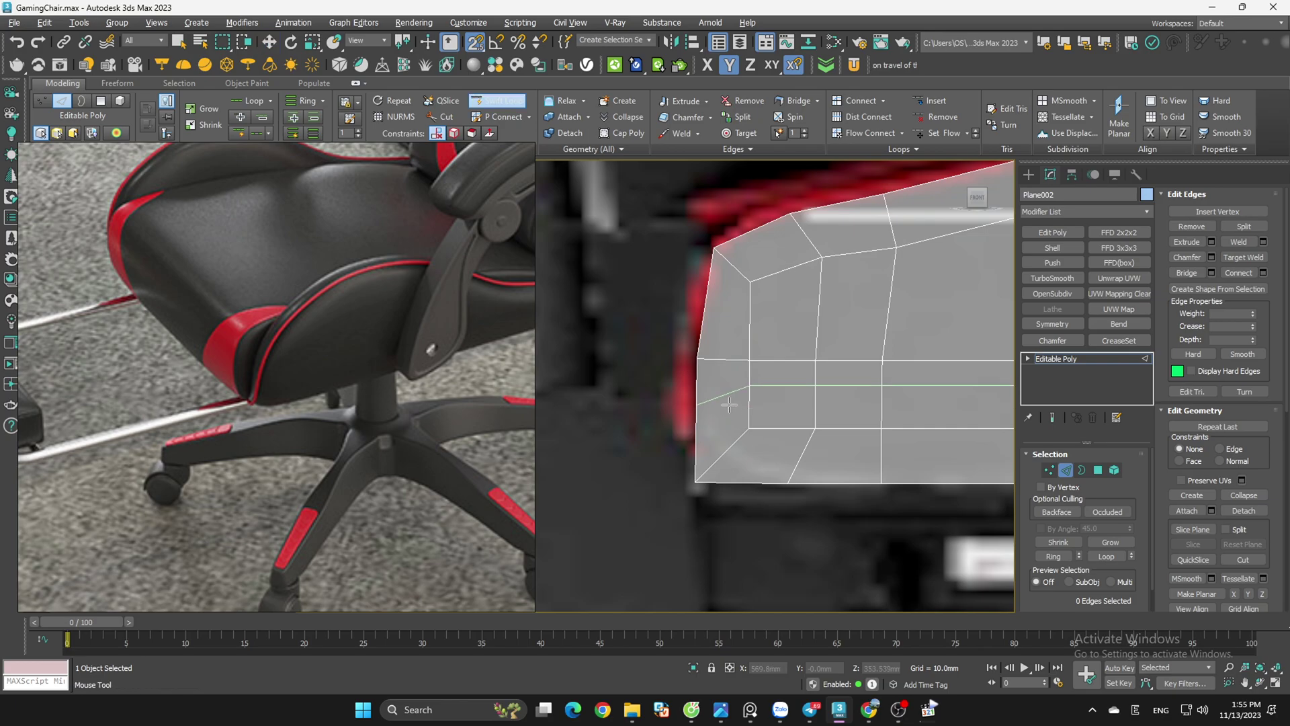
left_click(750, 397)
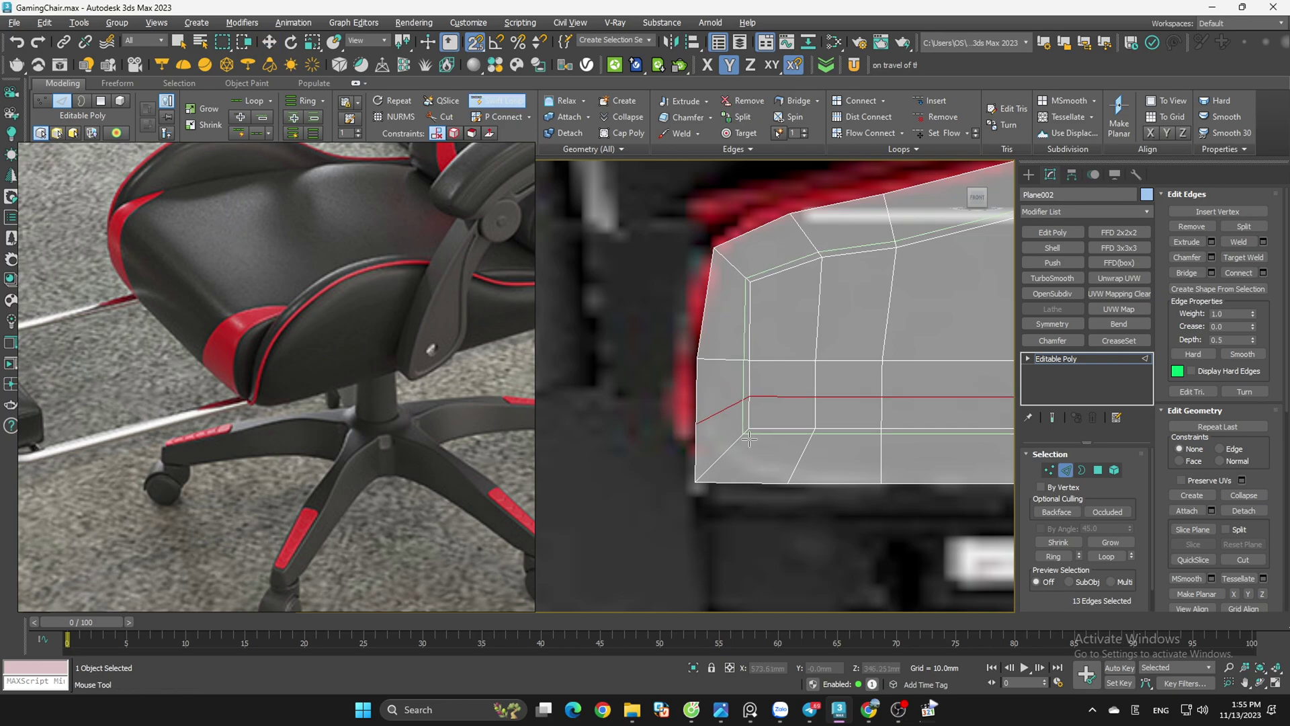
right_click(744, 477)
key("shift+s")
left_click_drag(788, 491, 753, 490)
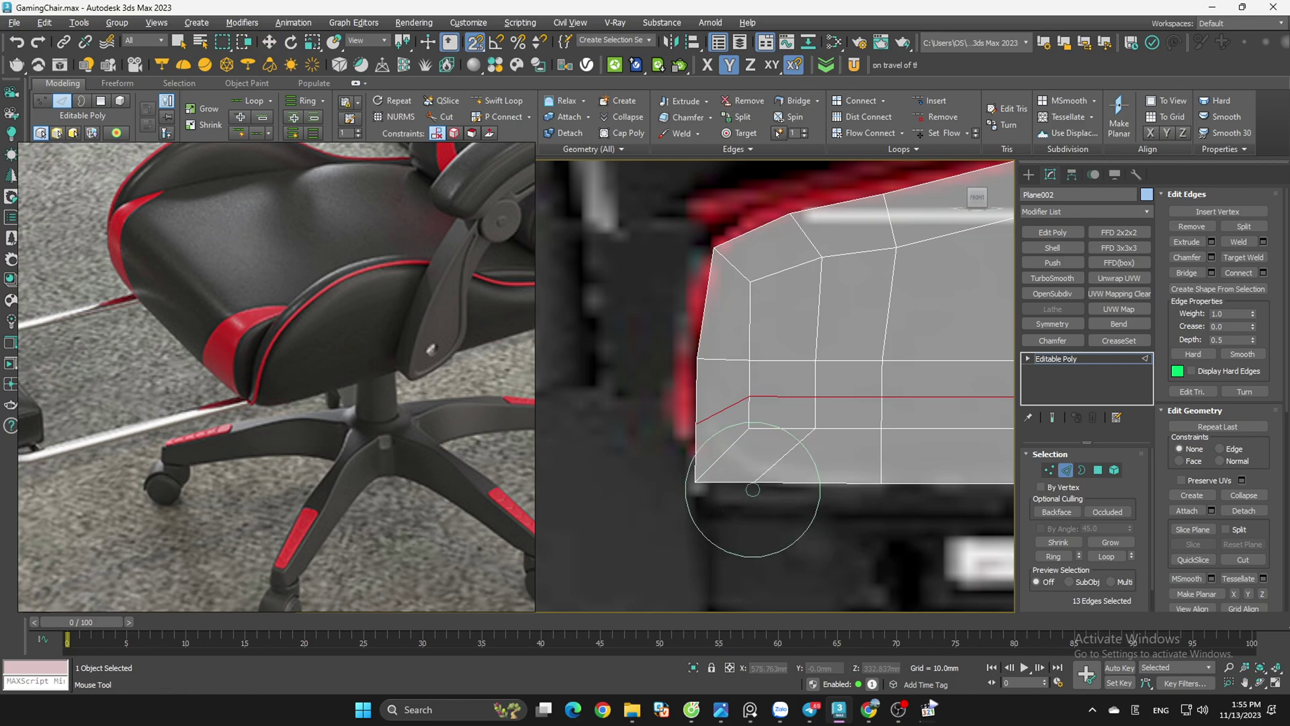
key("ctrl+z")
Step: Move the two outline vertices adjacent to the lower rear corner closer to that corner along the bottom and rear edges
right_click(798, 507)
key("1")
left_click(790, 484)
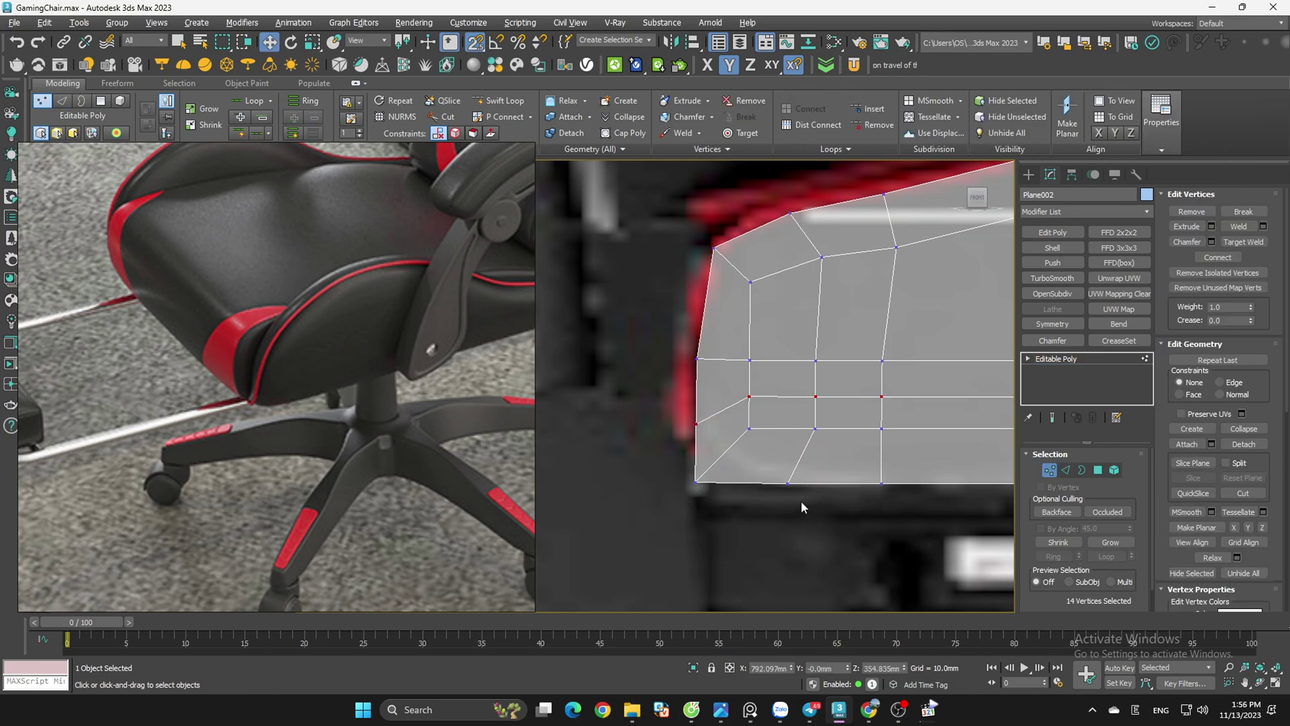
mouse_move(786, 426)
left_mouse_down()
mouse_move(833, 463)
mouse_move(882, 477)
mouse_move(756, 463)
left_mouse_up()
left_click_drag(835, 483, 792, 484)
left_click_drag(672, 404, 723, 443)
left_click_drag(696, 369, 695, 451)
left_click_drag(778, 515, 721, 466)
key("s")
left_click_drag(800, 482, 786, 500)
left_click(774, 509)
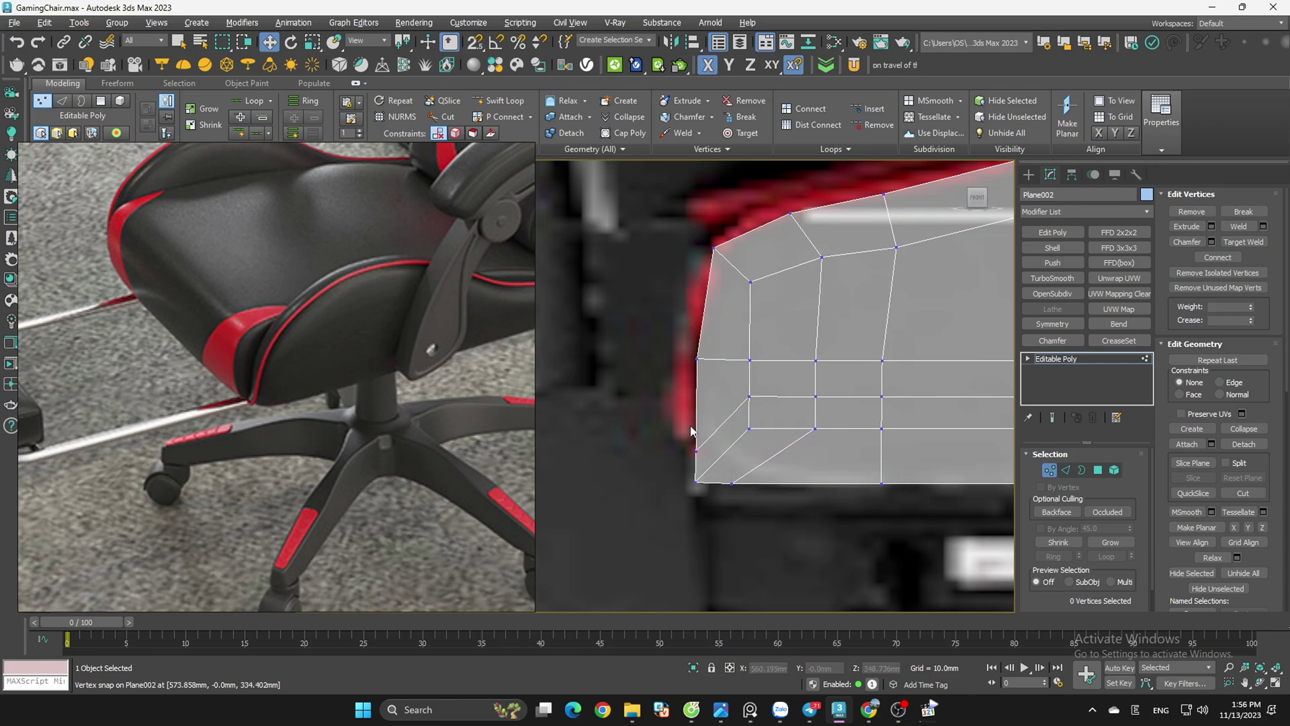
Step: Insert a lengthwise edge loop through the upper part of the seat, between the middle loop and the upper inset border
middle_click_drag(738, 278, 714, 352)
left_click_drag(648, 403, 702, 463)
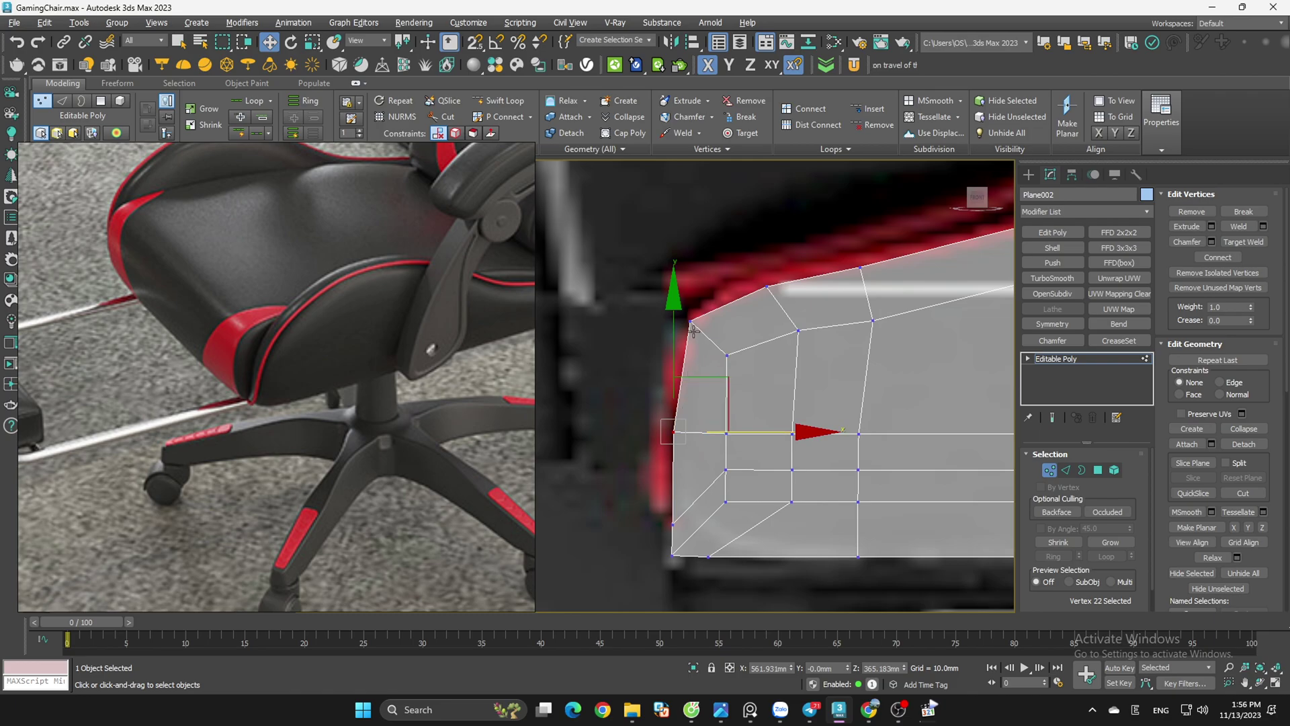
left_click(632, 336)
key("shift+alt+w")
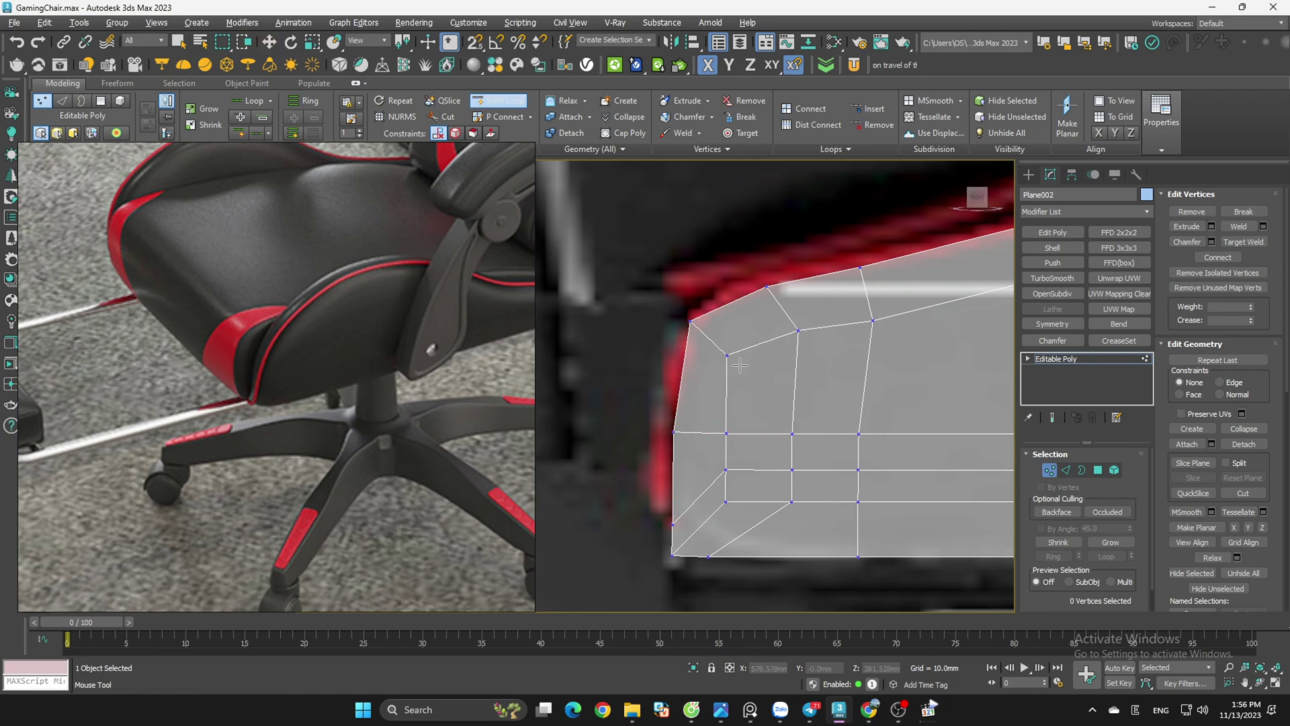
right_click(699, 306)
Step: Nudge the vertices around the seat's upper rear corner onto the blueprint's rounded outline
key("shift+s")
scroll(684, 356, "up", 3)
left_click_drag(682, 365, 671, 370)
left_click_drag(847, 224, 812, 229)
scroll(733, 294, "down", 7)
right_click(784, 247)
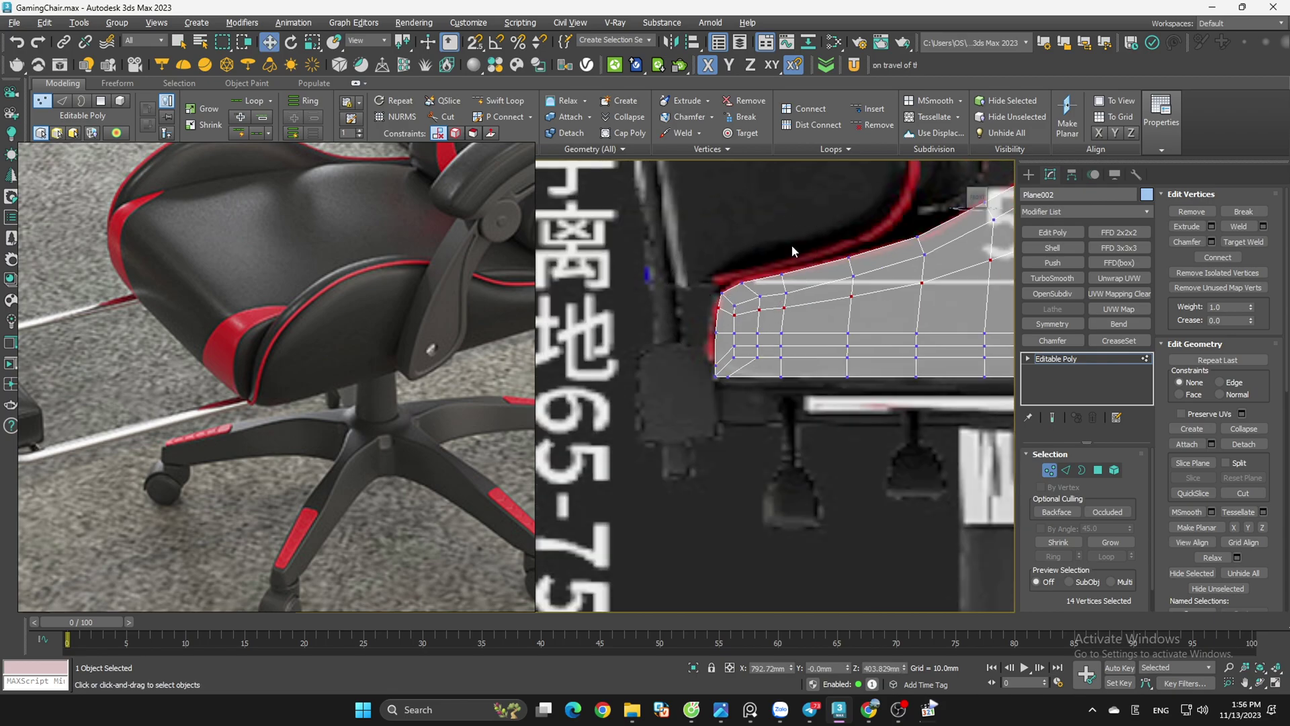
Step: Push the outline vertices of the seat's front curve outward to follow the red blueprint edge, checking the reference photos
scroll(714, 383, "up", 5)
left_click(856, 429)
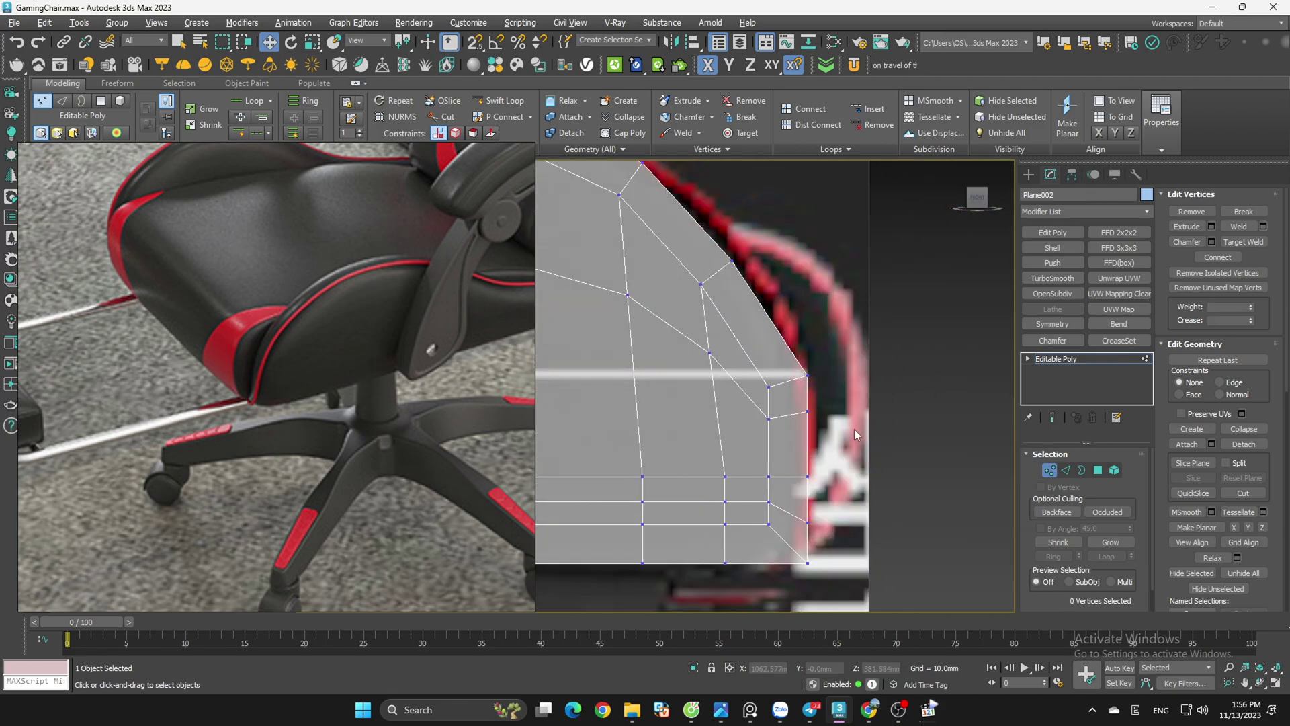
middle_click_drag(856, 429, 872, 397)
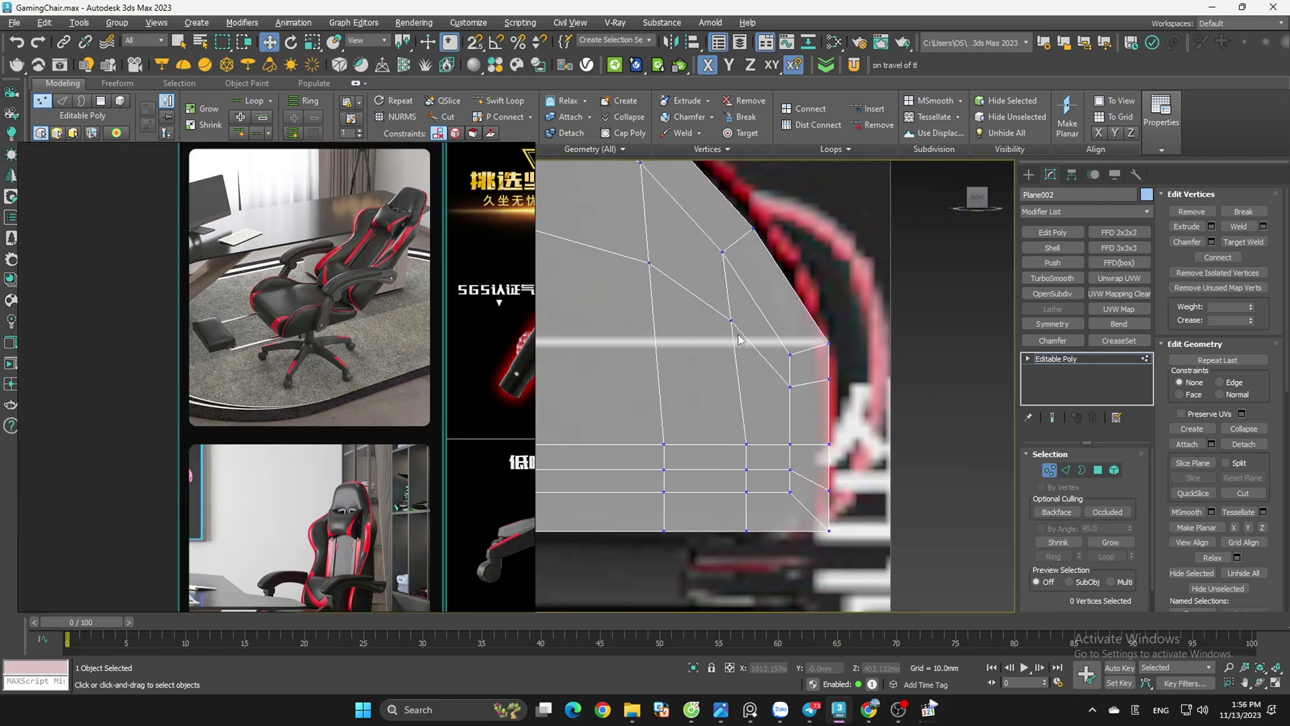
scroll(788, 341, "down", 3)
middle_click_drag(784, 300, 780, 344)
scroll(781, 344, "up", 3)
key("shift+s")
left_click_drag(738, 381, 743, 366)
left_click_drag(632, 289, 638, 283)
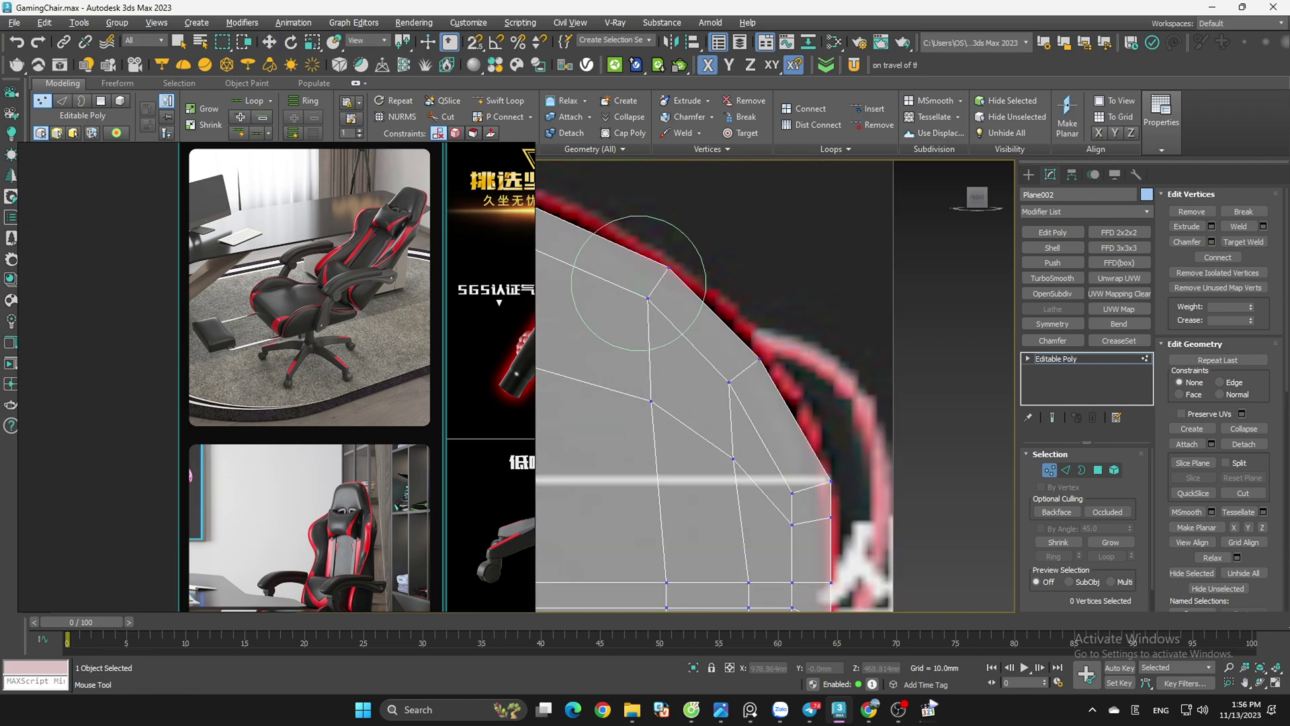
Step: Insert a vertical edge loop midway across the seat's highest section and fit it to the blueprint's top curve
scroll(638, 283, "down", 3)
scroll(659, 289, "up", 3)
key("w")
key("alt+1")
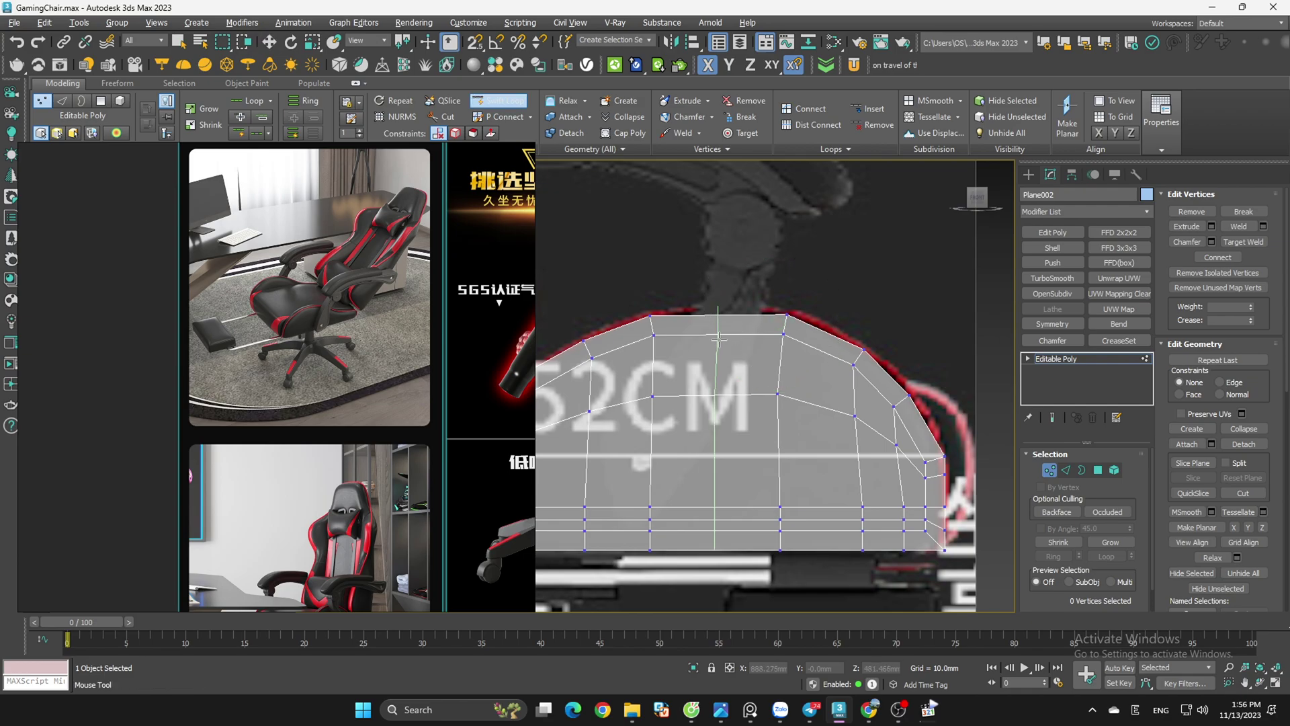
left_click(716, 344, "shift")
key("w")
left_click(821, 294)
scroll(821, 294, "down", 2)
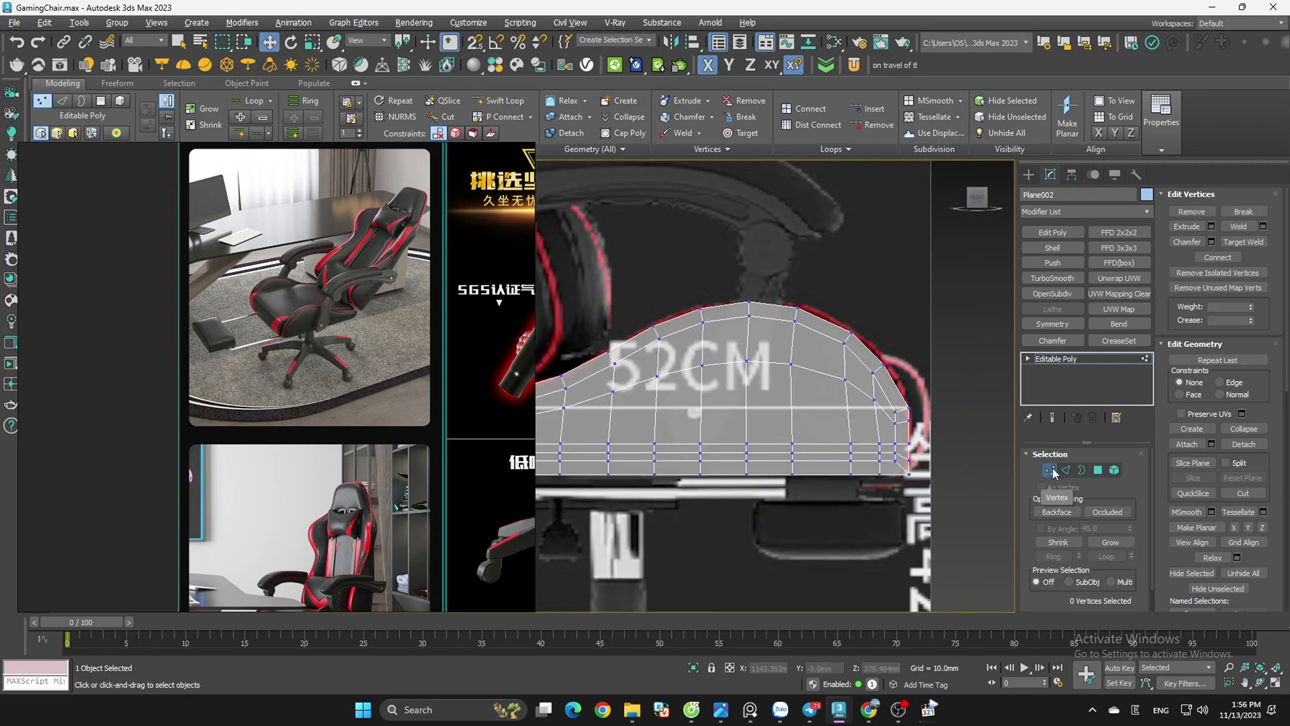
Step: Leave vertex editing and examine the seat's width and shape in the blueprint's front view
left_click(1050, 470)
scroll(796, 418, "down", 5)
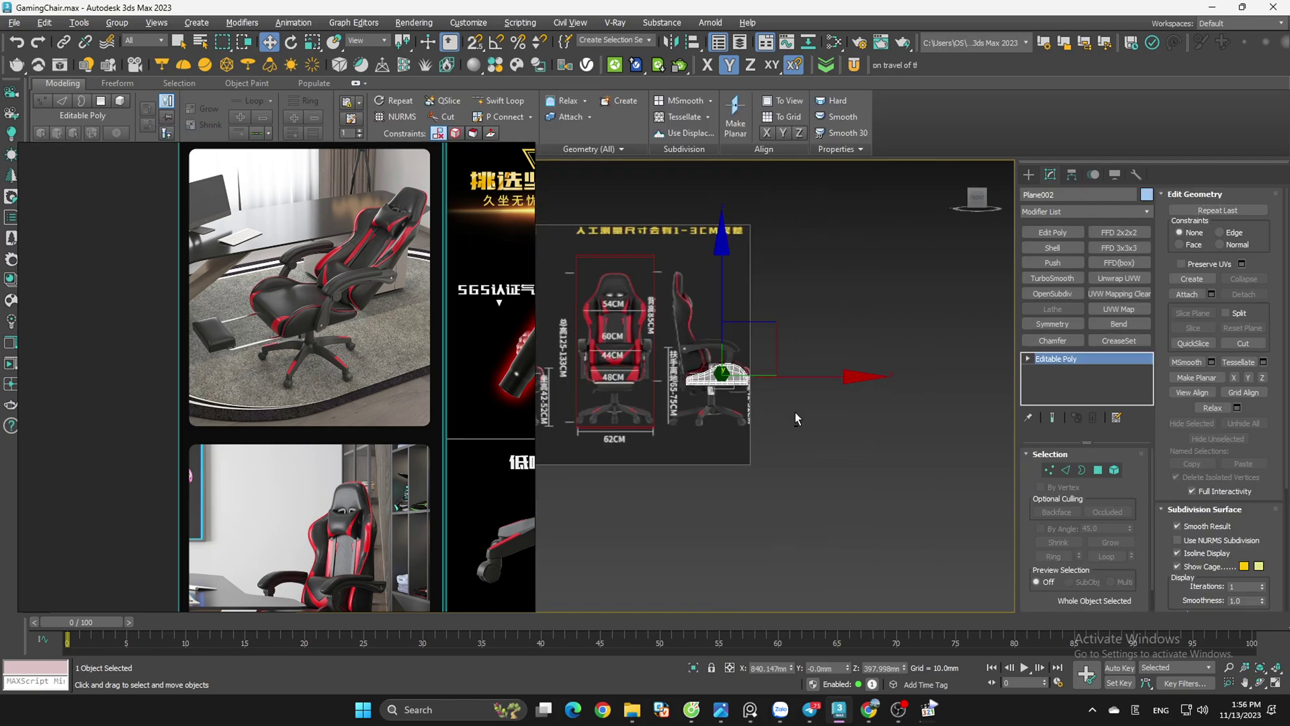
scroll(607, 373, "up", 8)
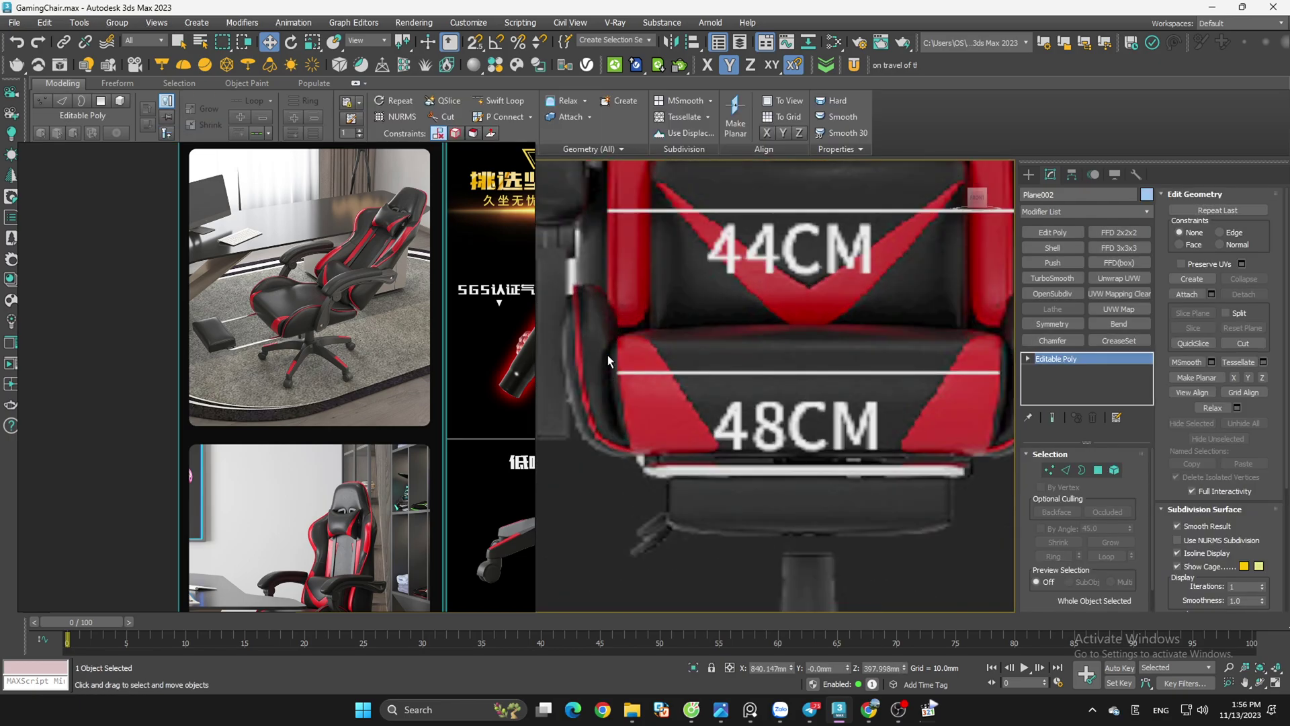
scroll(608, 362, "down", 6)
scroll(770, 384, "up", 3)
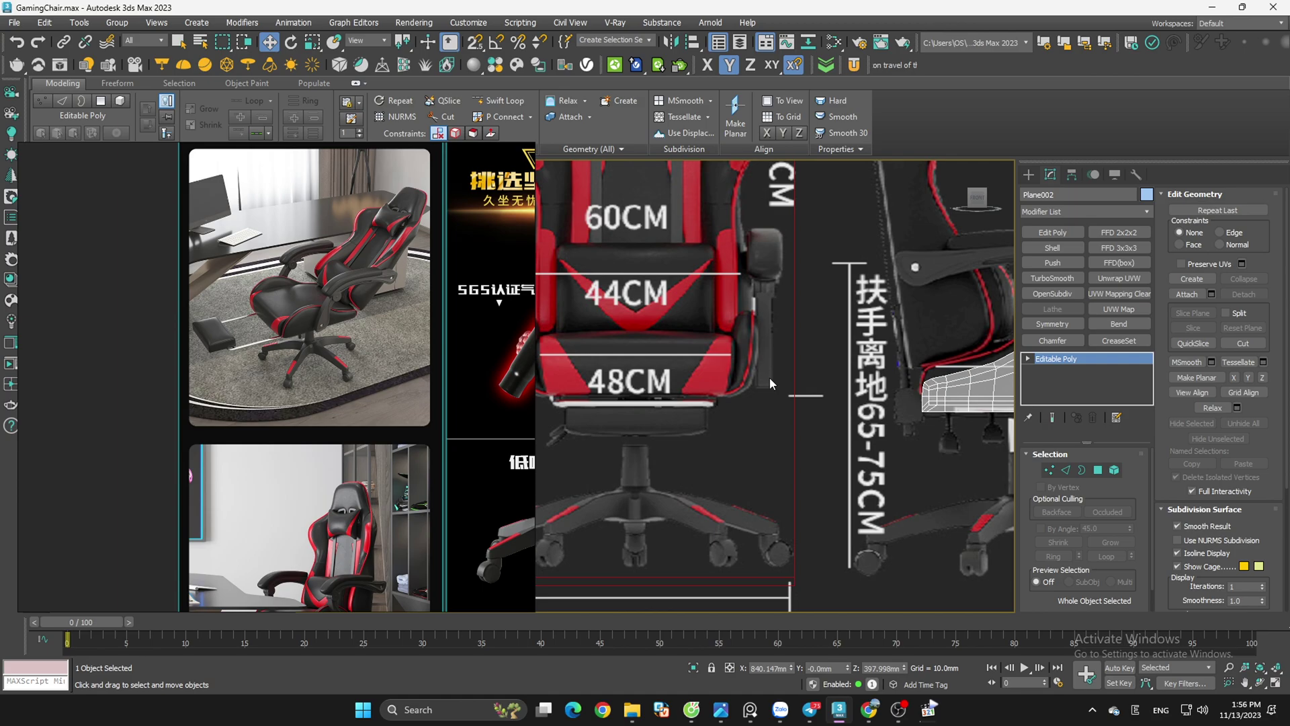
scroll(767, 377, "down", 3)
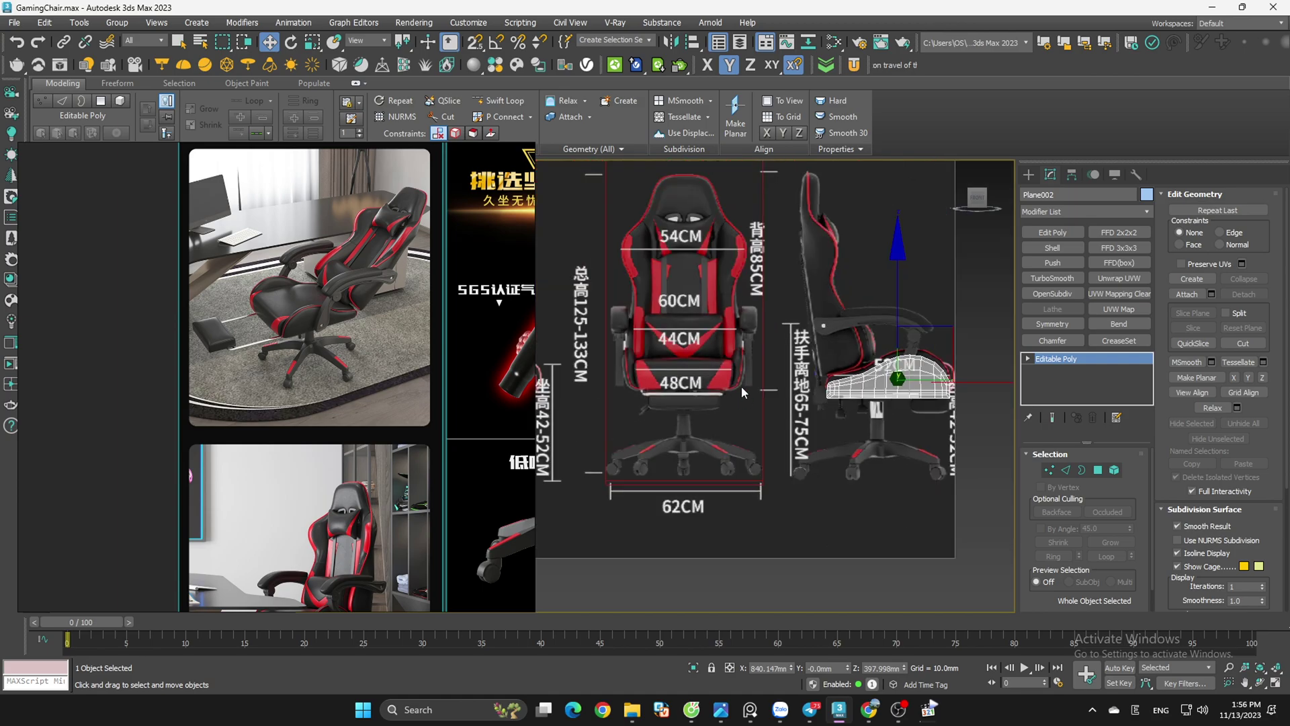
Step: Save the scene and place an independent copy of the seat side panel over the front-view blueprint
left_click(977, 199)
key("ctrl+s")
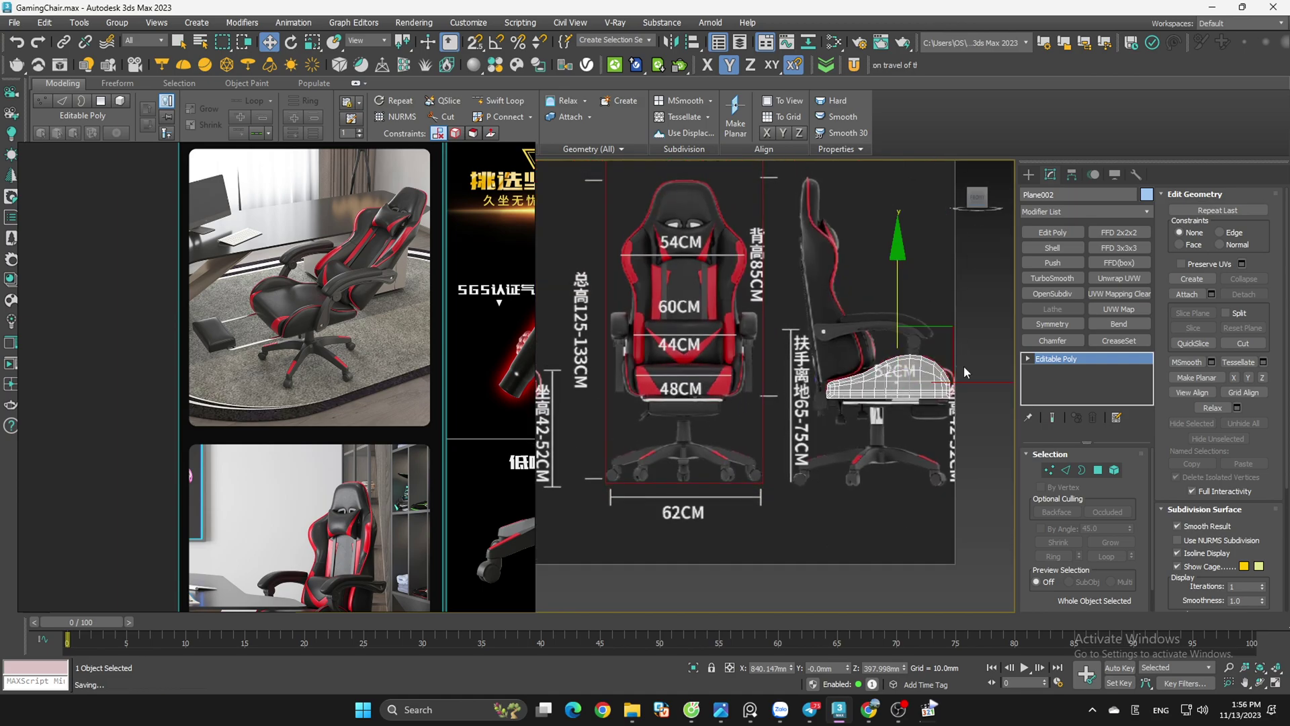
left_click_drag(965, 379, 784, 379, "shift")
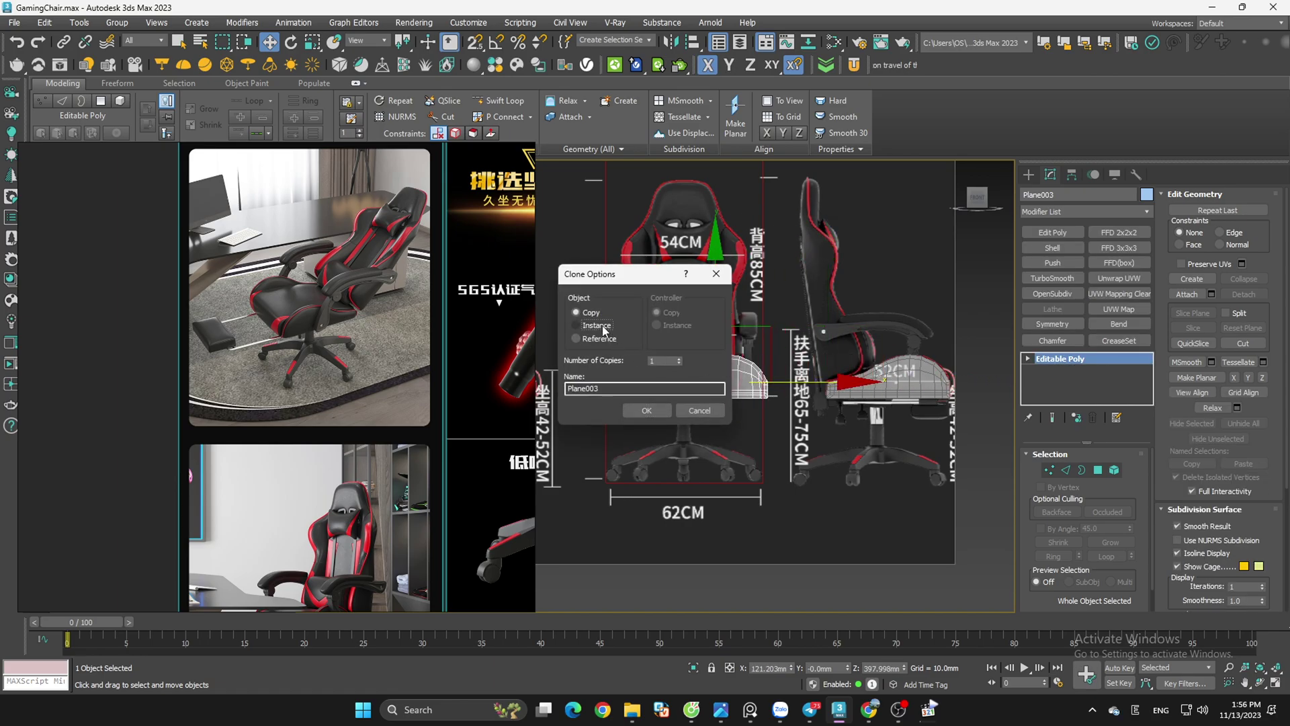
left_click(644, 411)
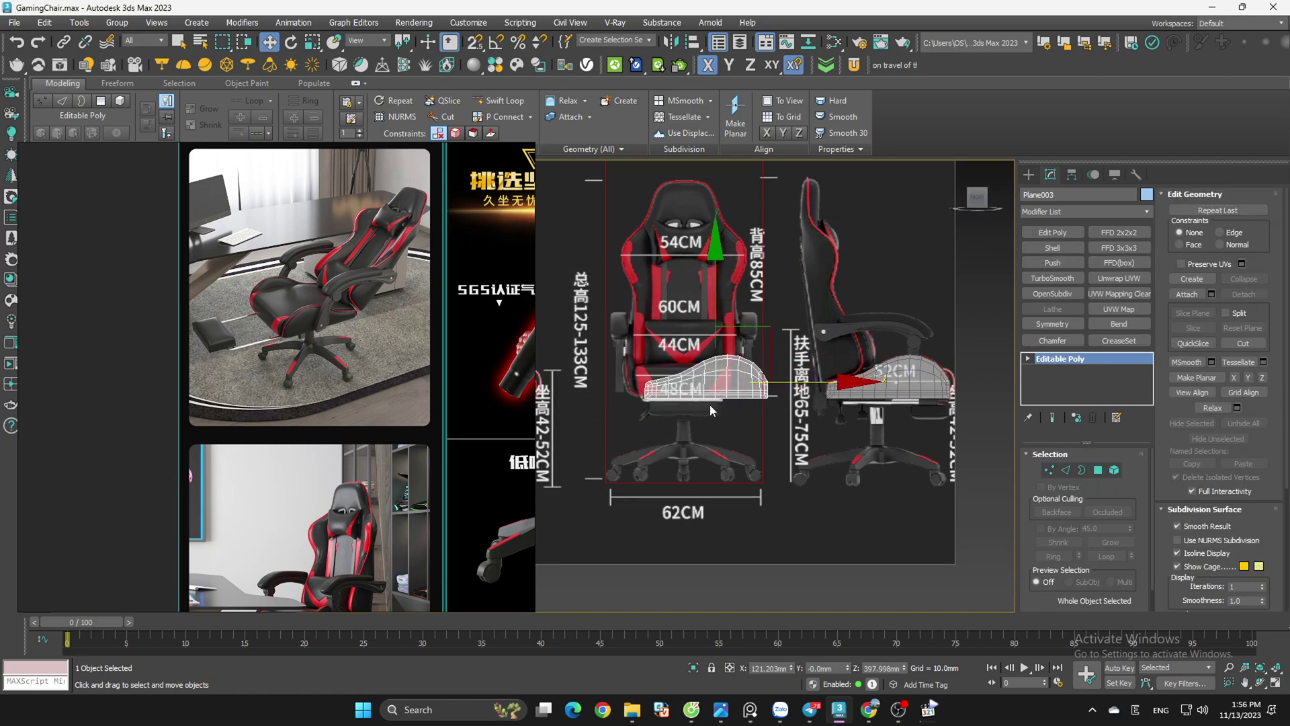
Step: Rotate the copied panel -90 degrees about the Y axis with angle snap so it stands edge-on in the front view
key("e")
mouse_move(710, 410)
left_mouse_down()
mouse_move(664, 399)
mouse_move(749, 387)
mouse_move(654, 399)
mouse_move(780, 381)
mouse_move(723, 392)
left_mouse_up()
key("a")
key("a")
key("a")
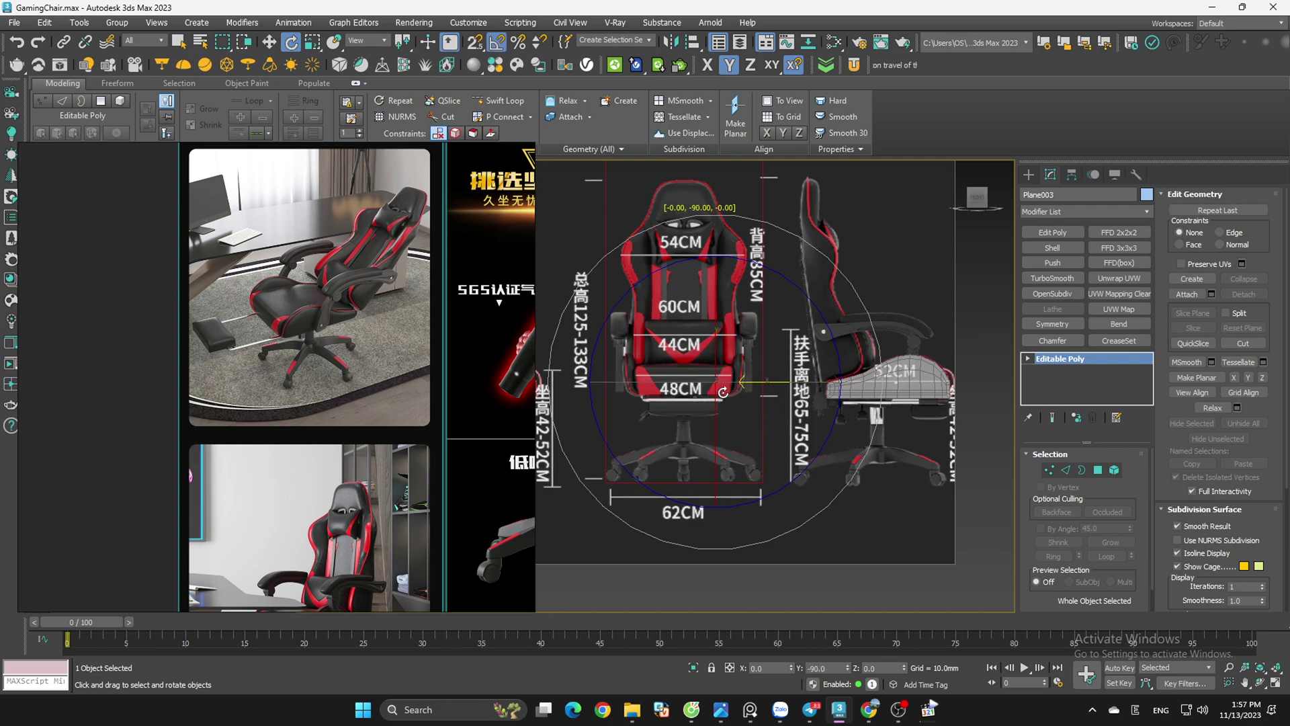
Step: Move the rotated panel along X to the seat's outer side edge in the front view, at about X -246.9 mm
scroll(663, 389, "up", 5)
key("s")
key("w")
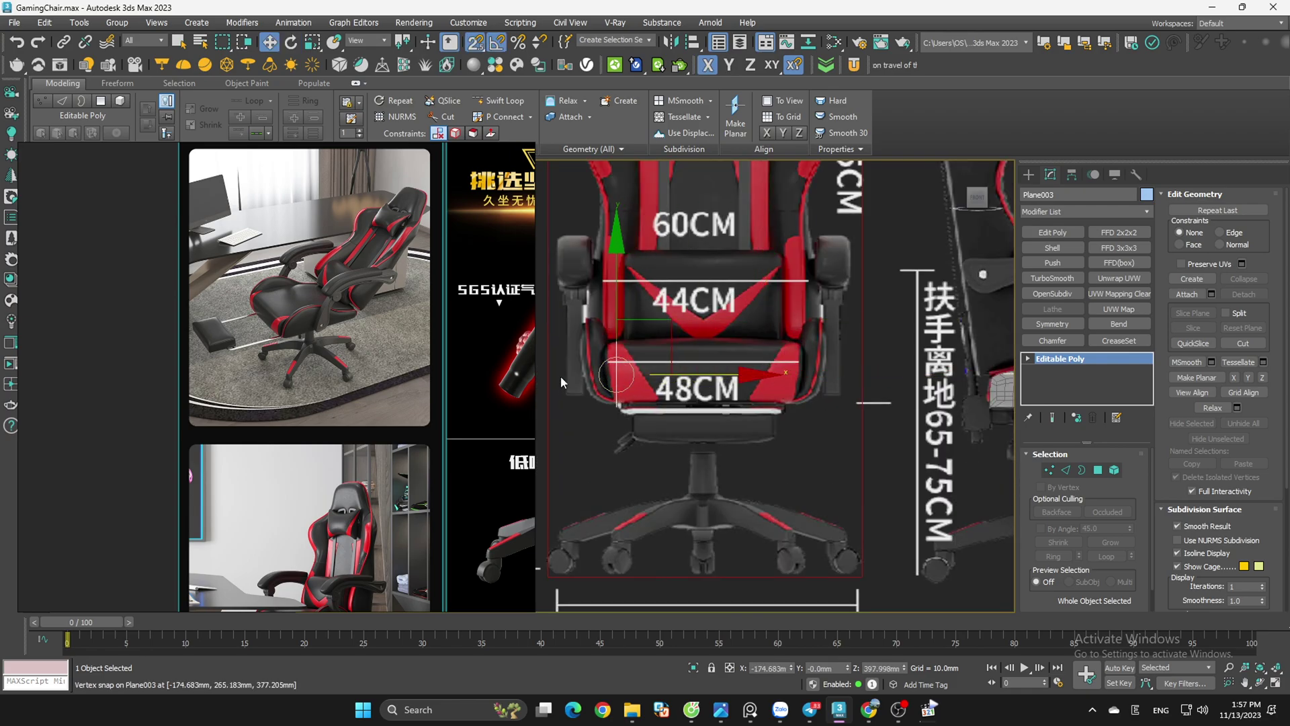
scroll(811, 430, "up", 6)
key("s")
left_click_drag(814, 421, 751, 426)
left_click(818, 327)
key("ctrl+z")
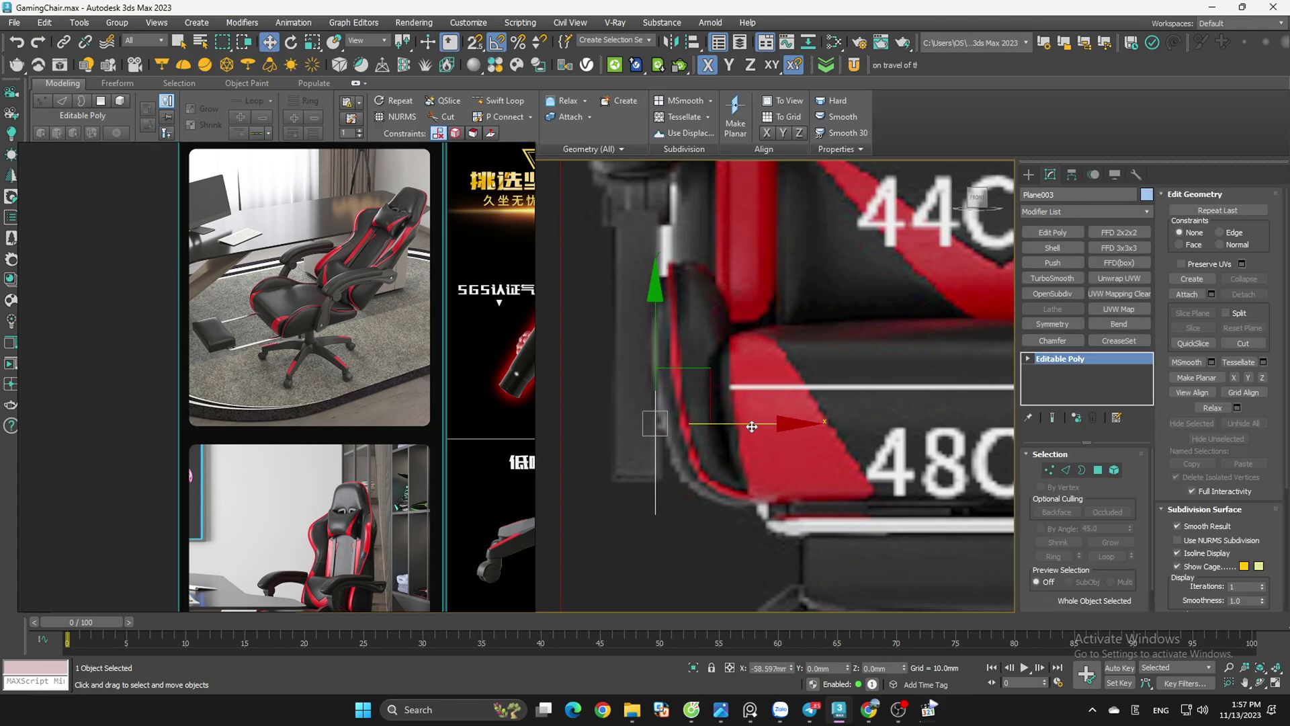
left_click(814, 354)
scroll(306, 289, "up", 7)
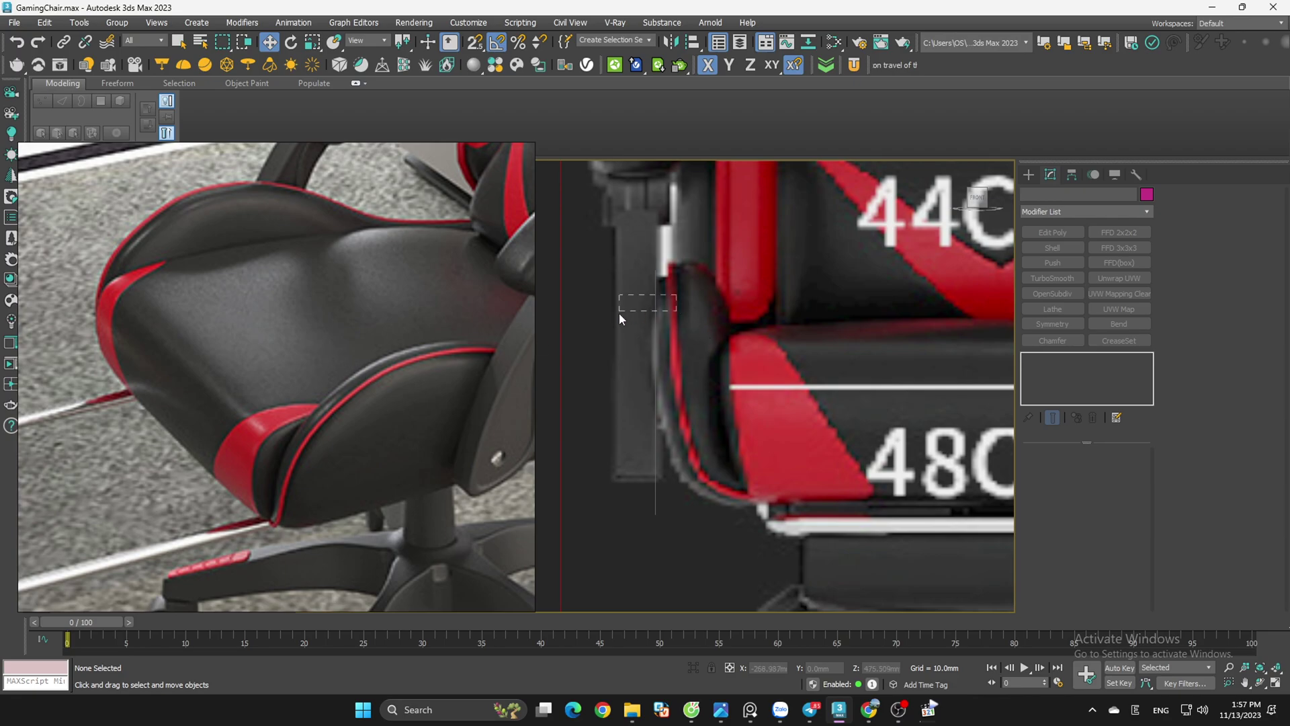
left_click_drag(619, 312, 619, 313)
left_click_drag(732, 425, 728, 421)
Step: Try shaping the panel with an FFD 3x3x3 modifier by shifting its lower control points, undo the changes and remove the modifier
left_click(1133, 247)
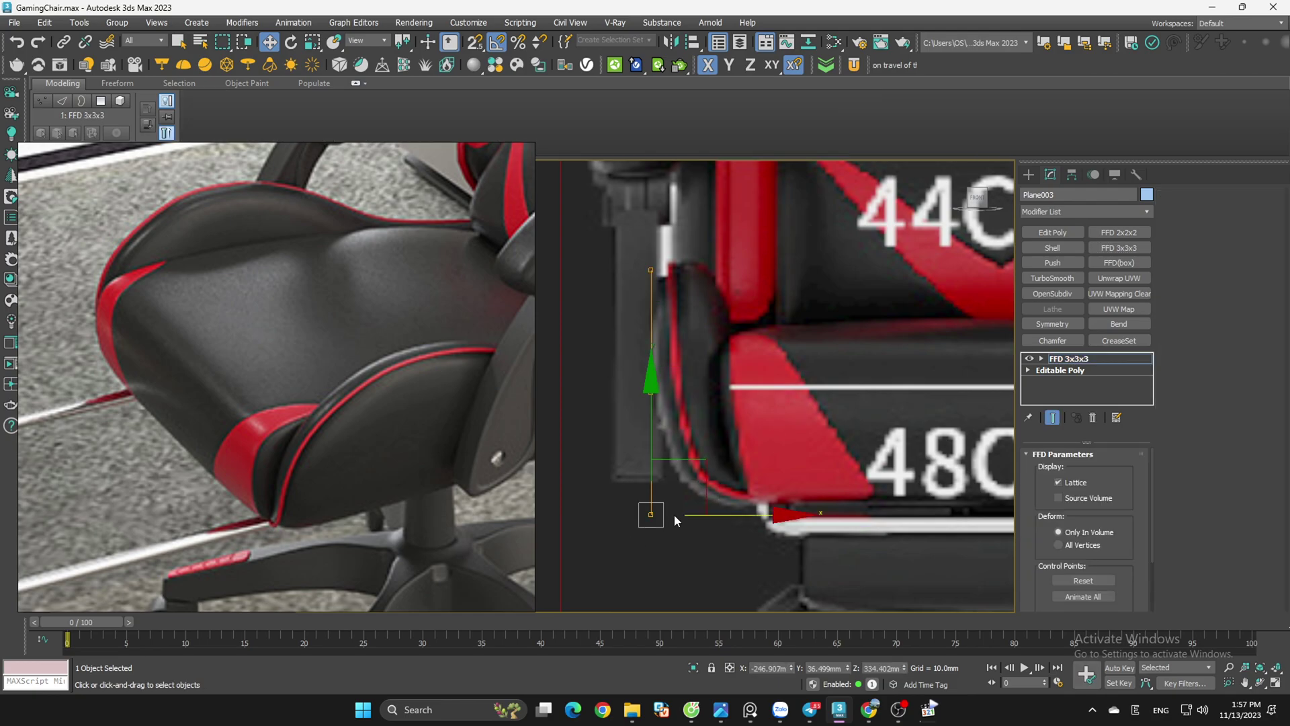
left_click_drag(802, 515, 814, 506)
left_click(772, 437)
key("ctrl+z")
key("ctrl+z")
scroll(752, 422, "down", 2)
middle_click_drag(752, 426, 723, 459, "alt")
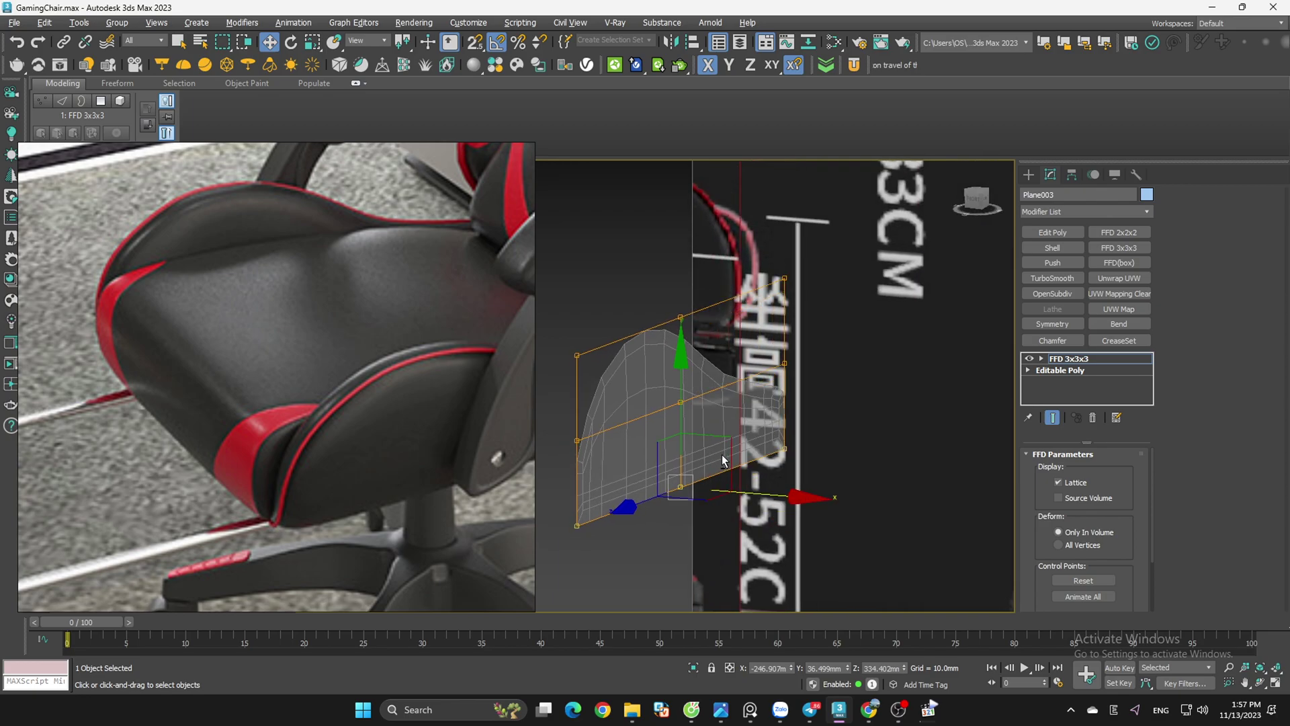
left_click(974, 203)
scroll(690, 419, "up", 3)
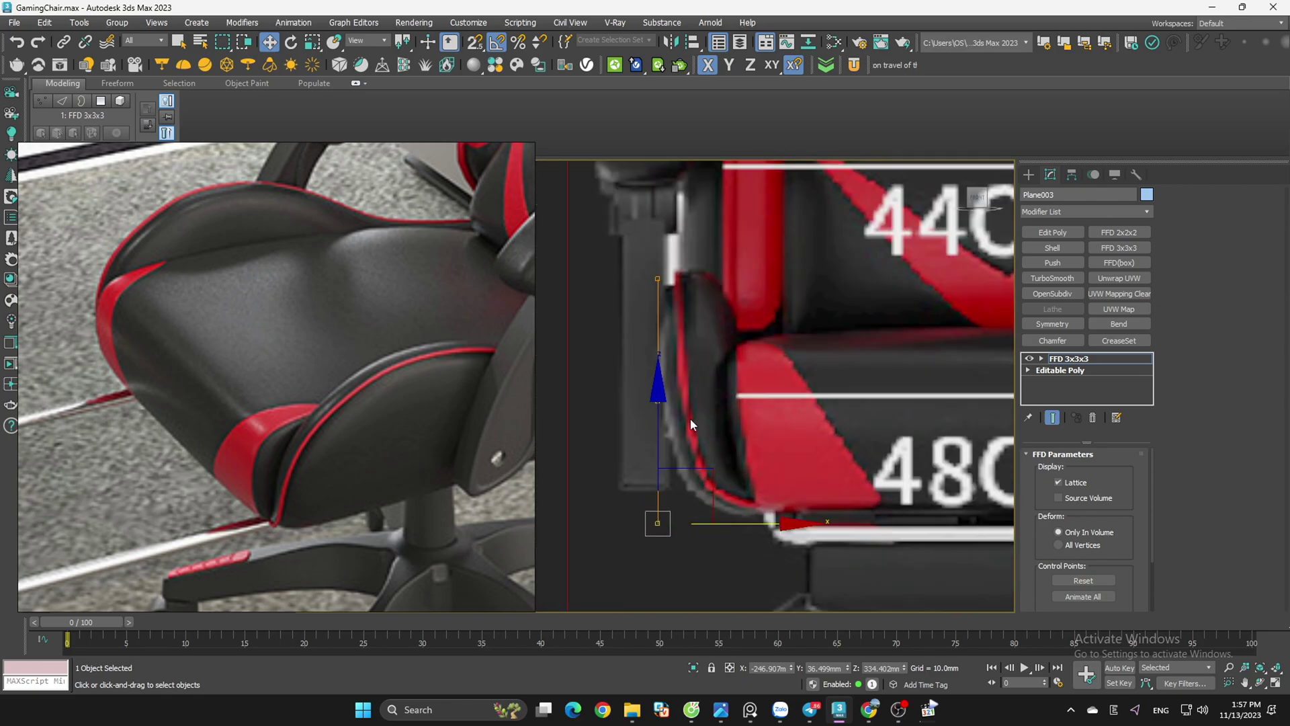
left_click(1093, 418)
Step: Try tilting the panel's lower end inward with an FFD 2x2x2 modifier, cancel the move and remove the modifier
left_click(1119, 232)
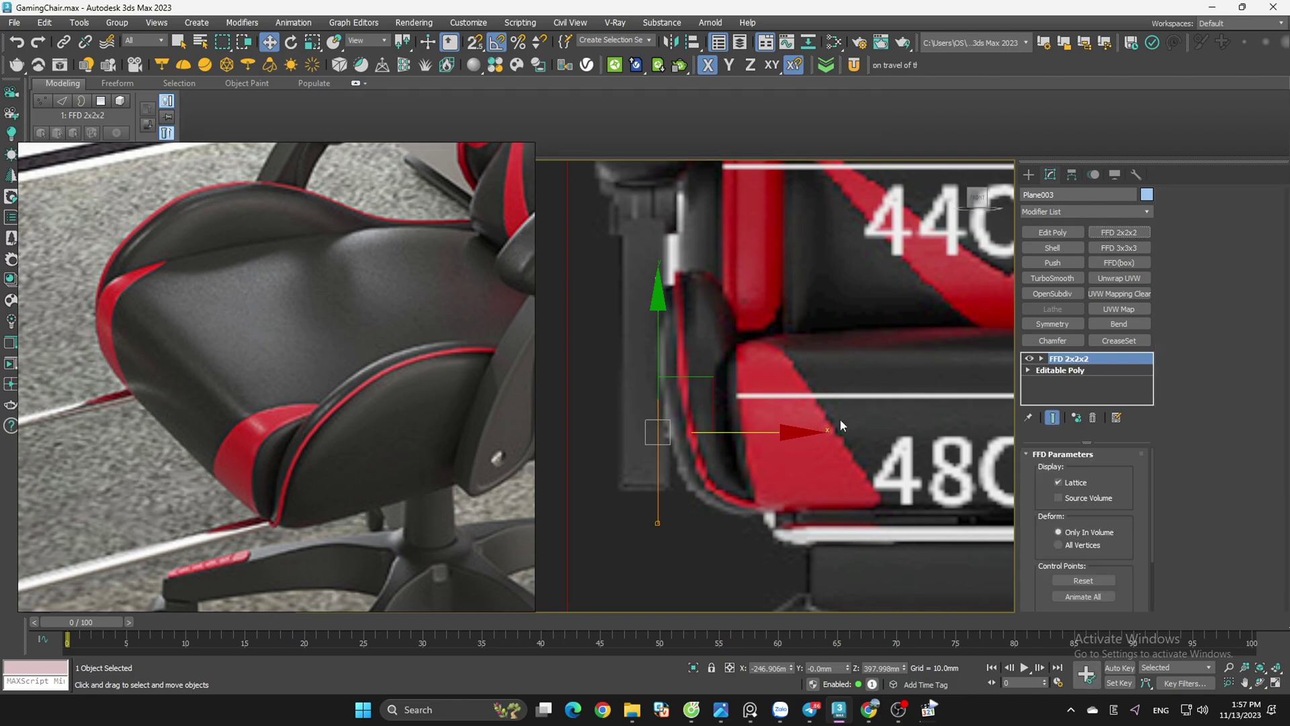
left_click_drag(724, 526, 980, 525)
right_click(744, 513)
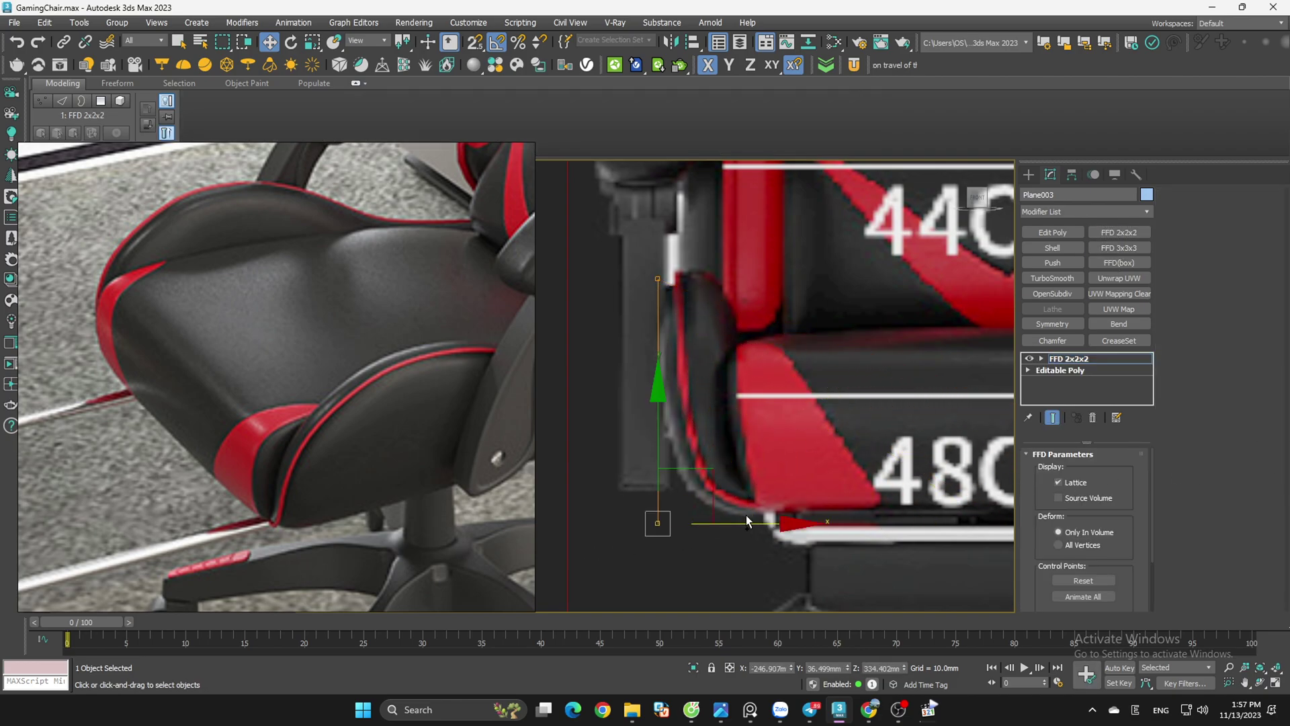
scroll(787, 483, "down", 6)
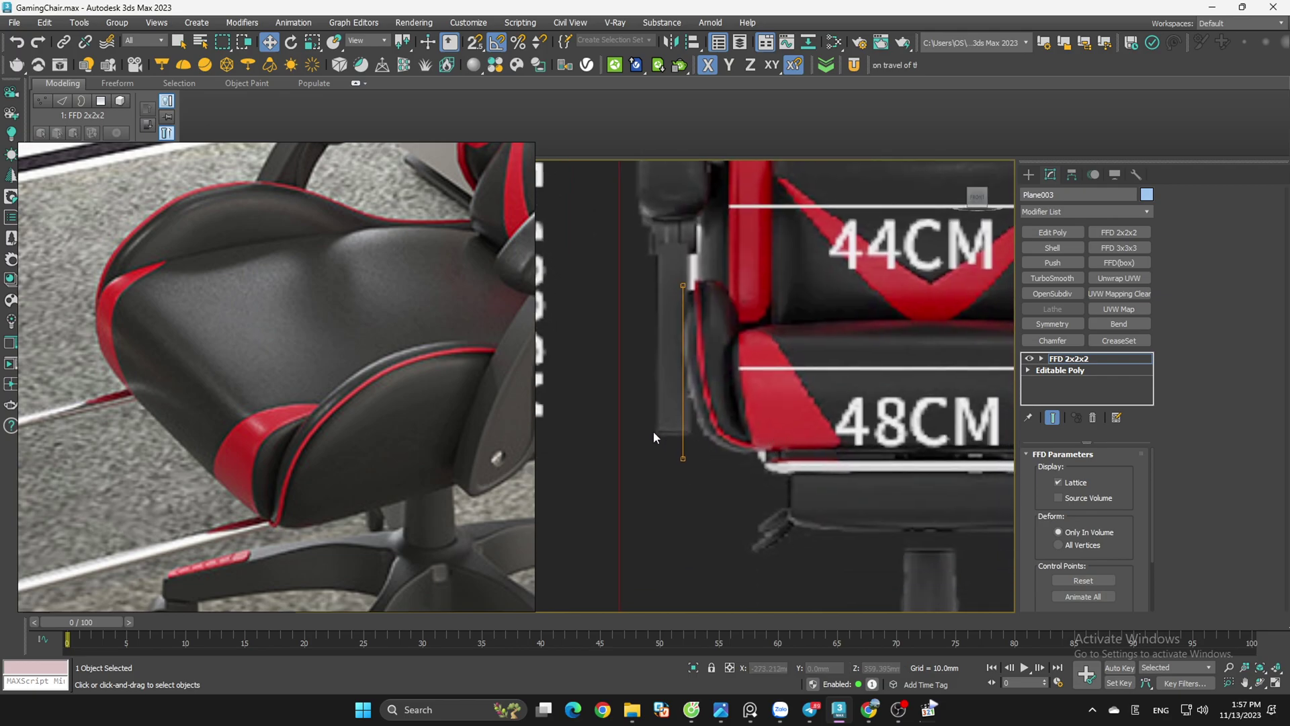
scroll(621, 481, "down", 3)
scroll(664, 500, "up", 8)
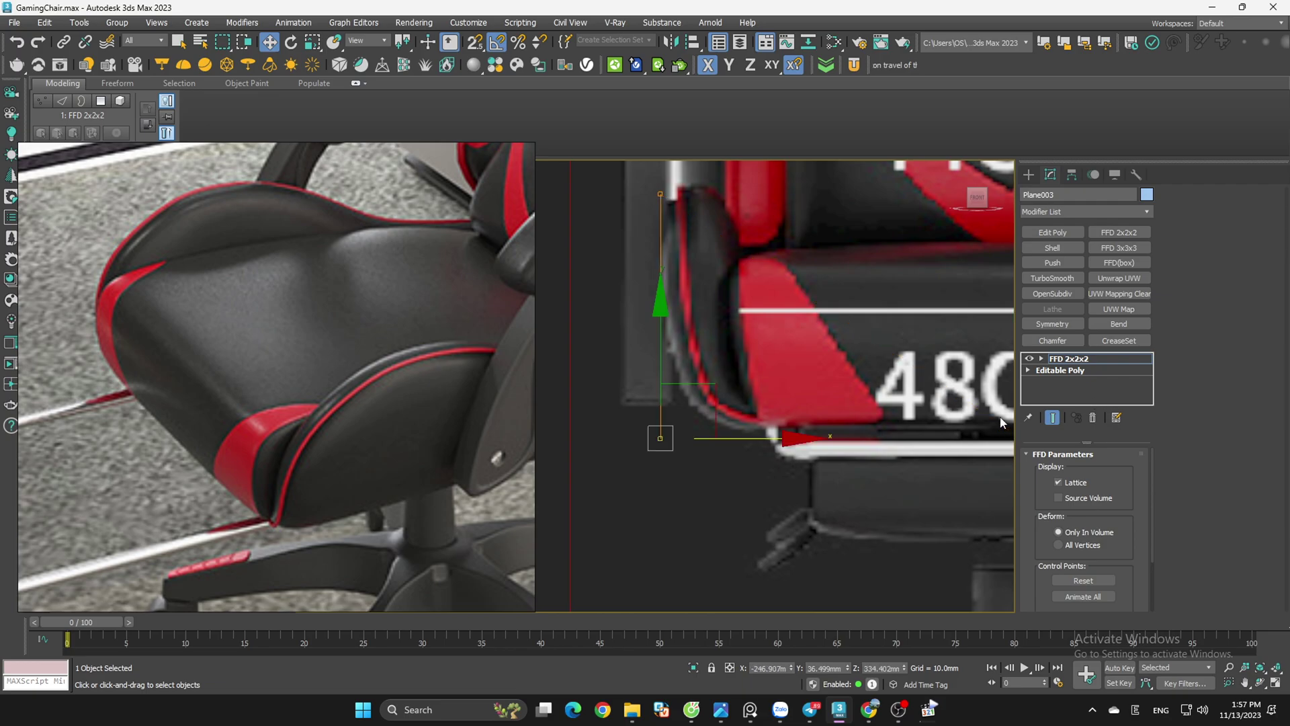
key("Delete")
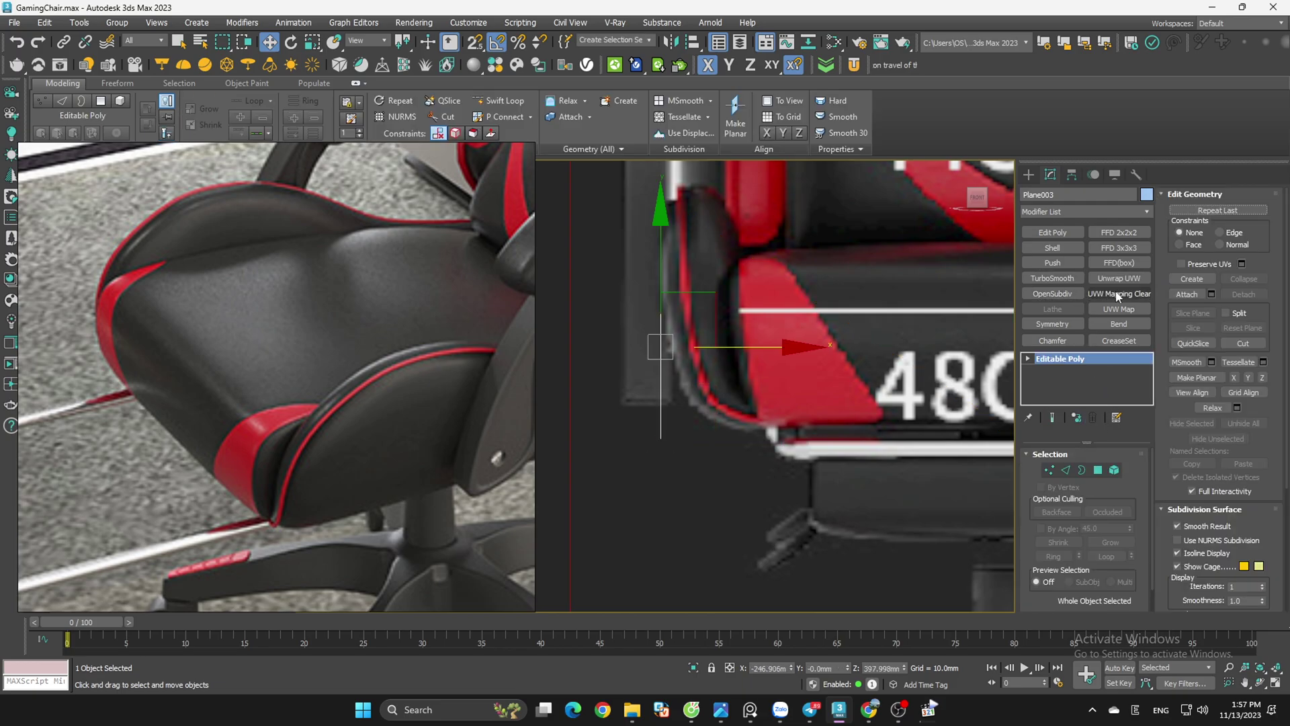
Step: Add a Bend modifier to the panel and try an angle of 59 with direction 90 about the X axis
left_click(1120, 324)
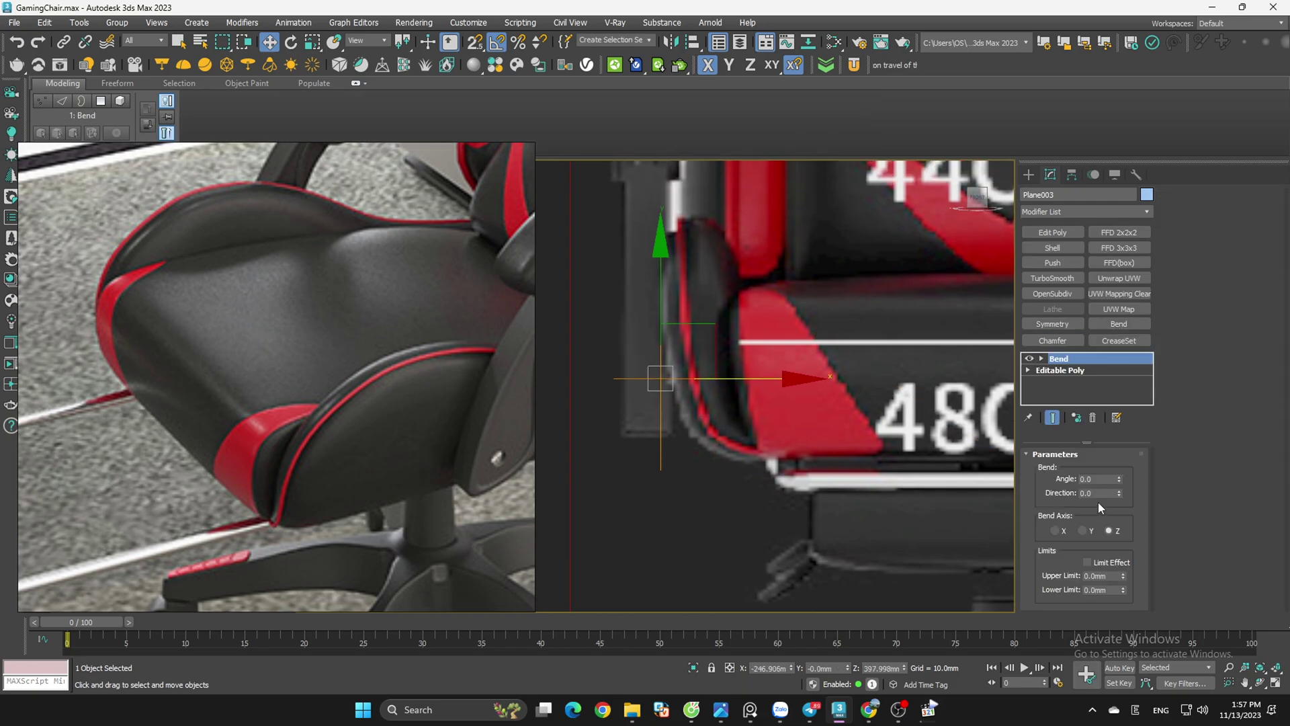
left_click_drag(1118, 478, 1123, 457)
right_click(1124, 457)
type("90")
key("Return")
left_click_drag(1118, 477, 1123, 398)
right_click(1122, 439)
middle_click_drag(729, 445, 810, 459, "alt")
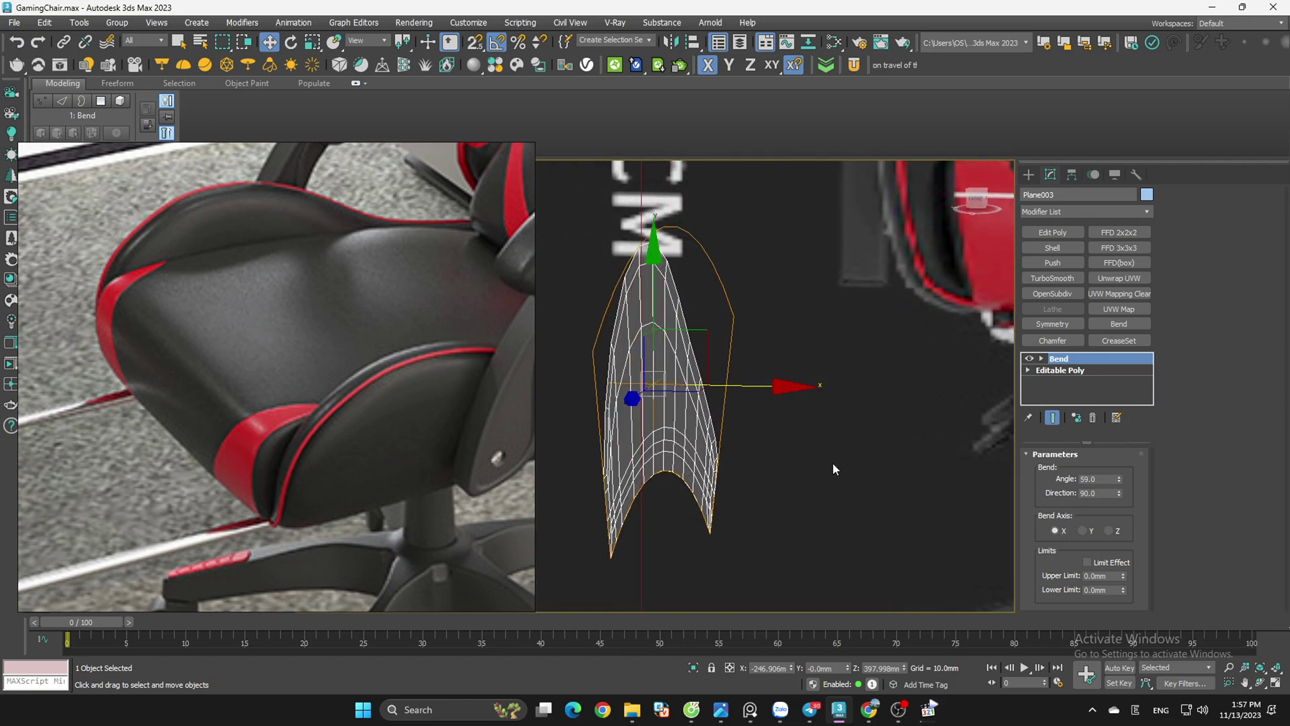
Step: Switch the bend to the Y axis with an angle of -38 and shift the panel inward to about X -239.9 mm
key("ctrl+z")
left_click_drag(1118, 477, 1149, 527)
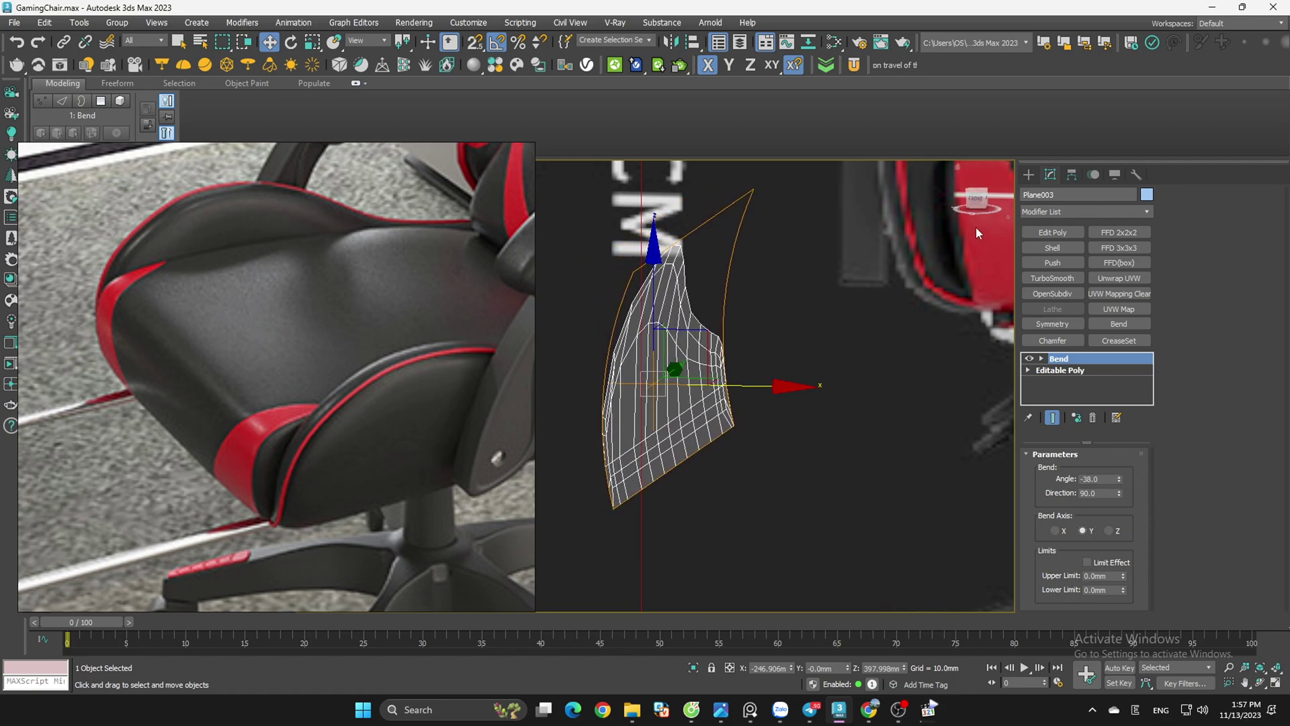
left_click(976, 202)
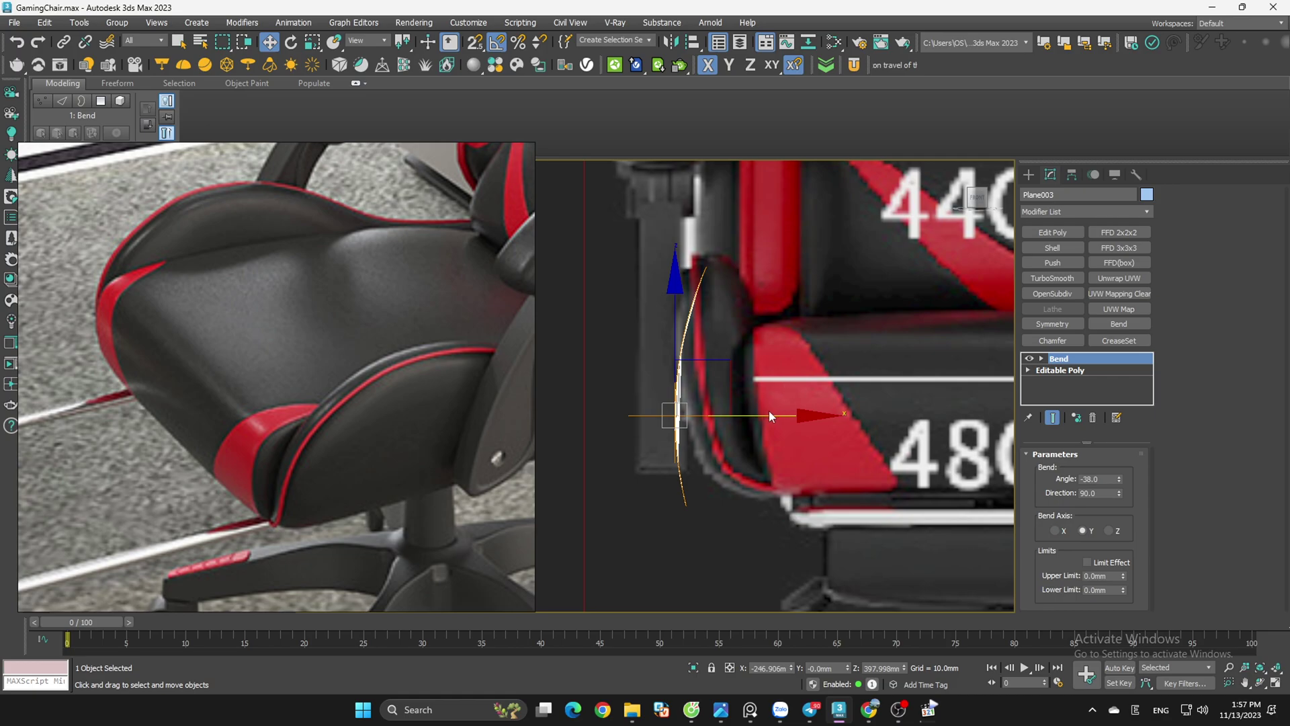
left_click_drag(757, 418, 773, 425)
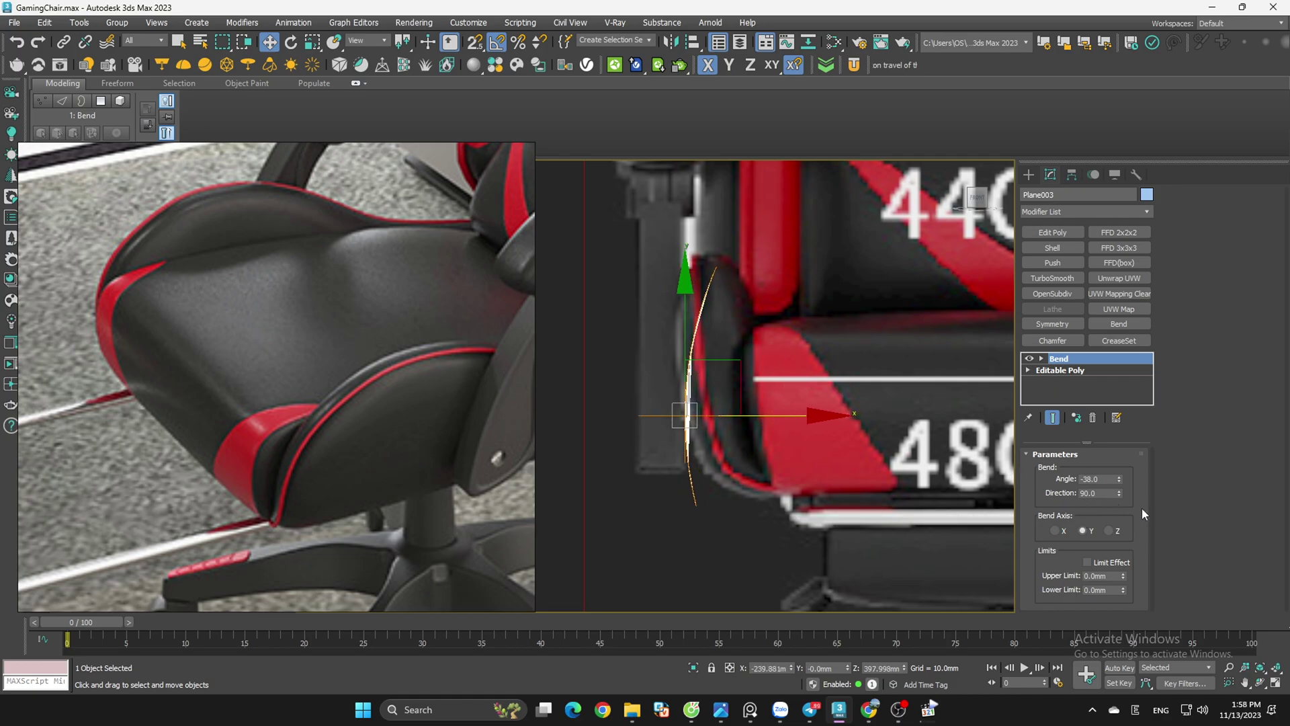
Step: Raise the bend's upper limit to 50 mm and set its direction to 45, checking the shape in perspective
left_click_drag(1122, 575, 1128, 513)
double_click(1095, 493)
type("45")
key("Return")
scroll(765, 430, "down", 2)
middle_click_drag(765, 430, 801, 431, "alt")
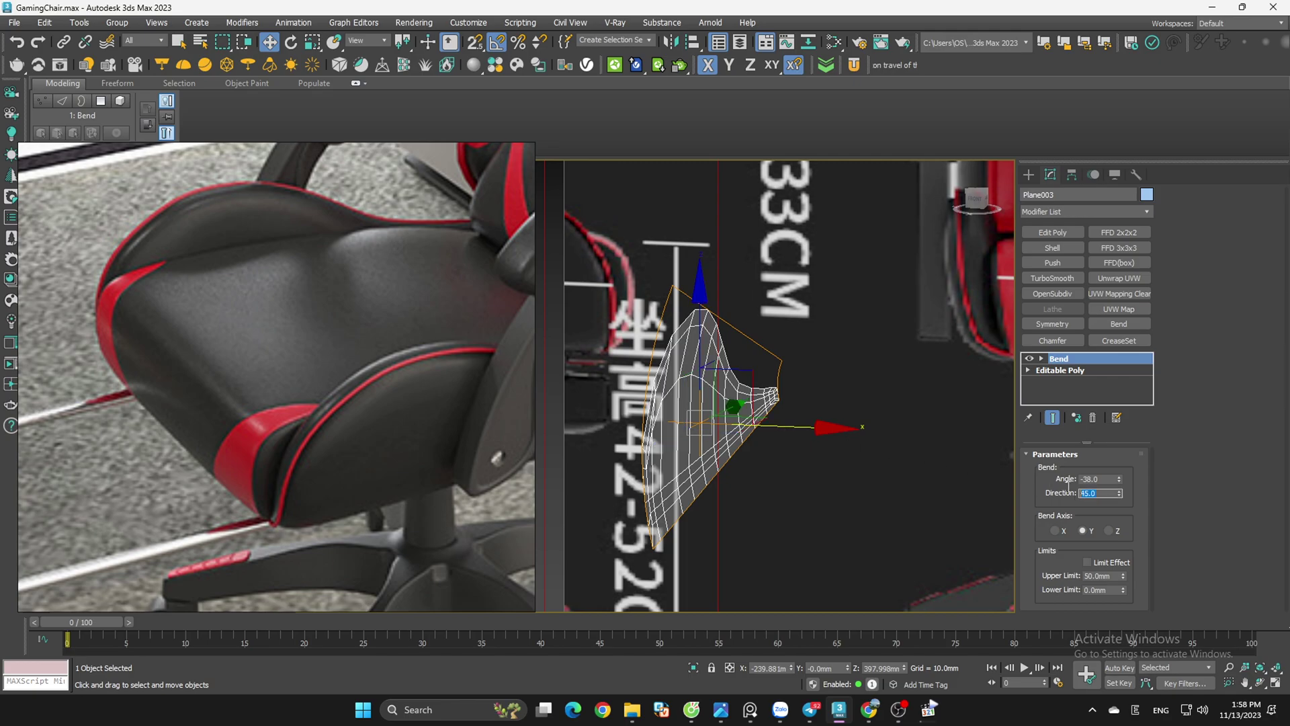
Step: Reset the bend's direction and angle to 0
type("0")
key("Return")
key("shift+Tab")
type("0")
key("Return")
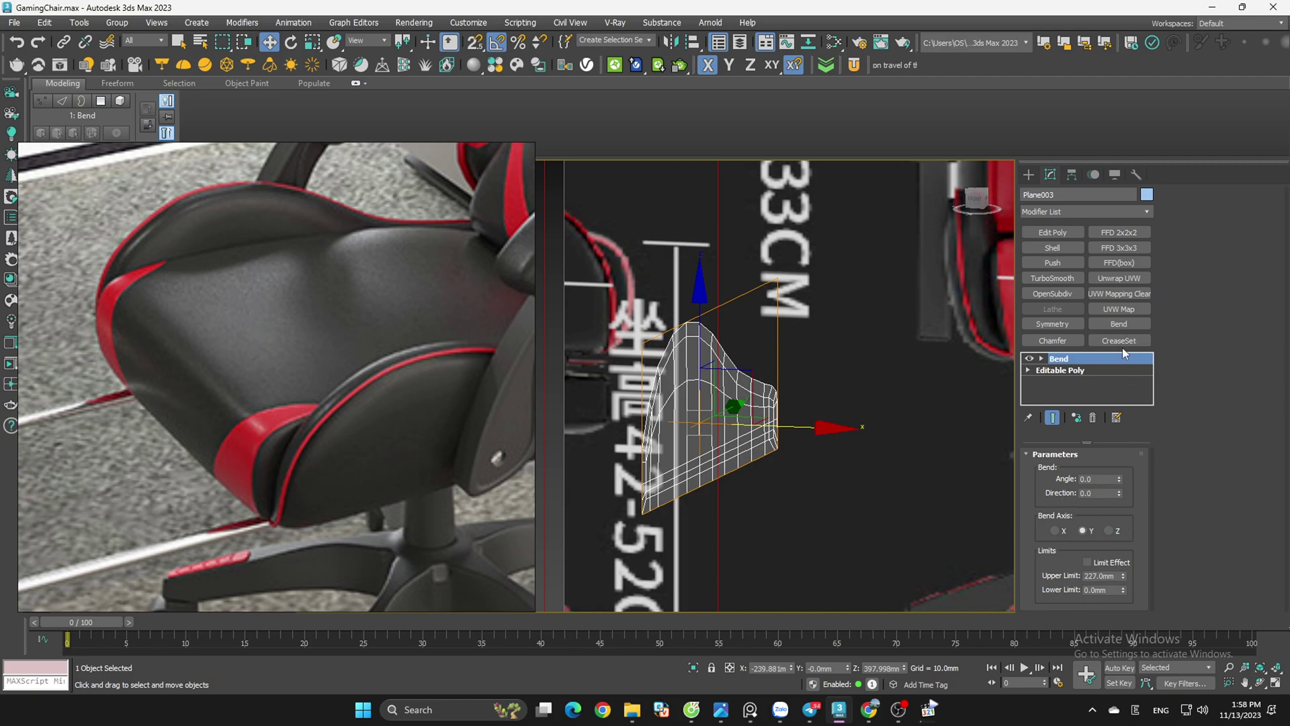
Step: Try bending the panel about the Z axis with direction 90 and an angle of 109, and undo the bend
left_click_drag(1119, 478, 1117, 248)
key("ctrl+z")
left_click_drag(1122, 576, 1125, 542)
right_click(1124, 258)
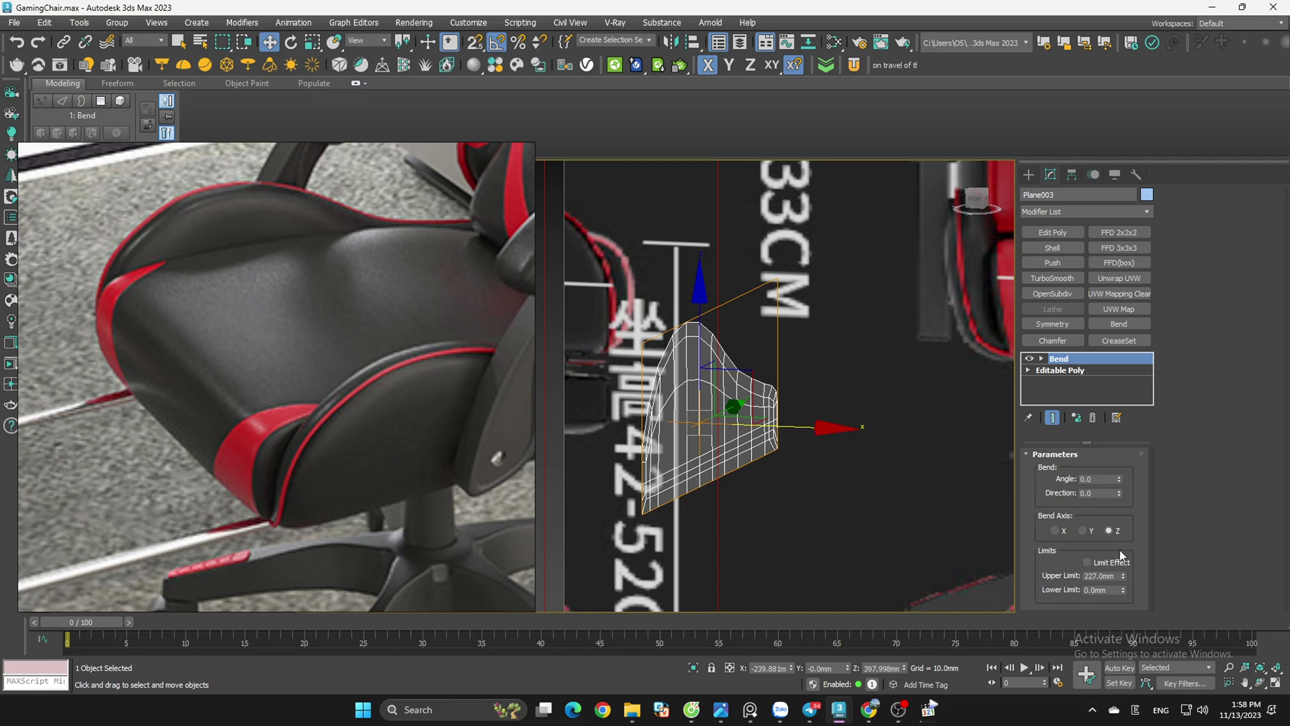
left_click(1120, 491)
left_click_drag(1119, 490, 1117, 479)
left_click_drag(1119, 481, 1127, 332)
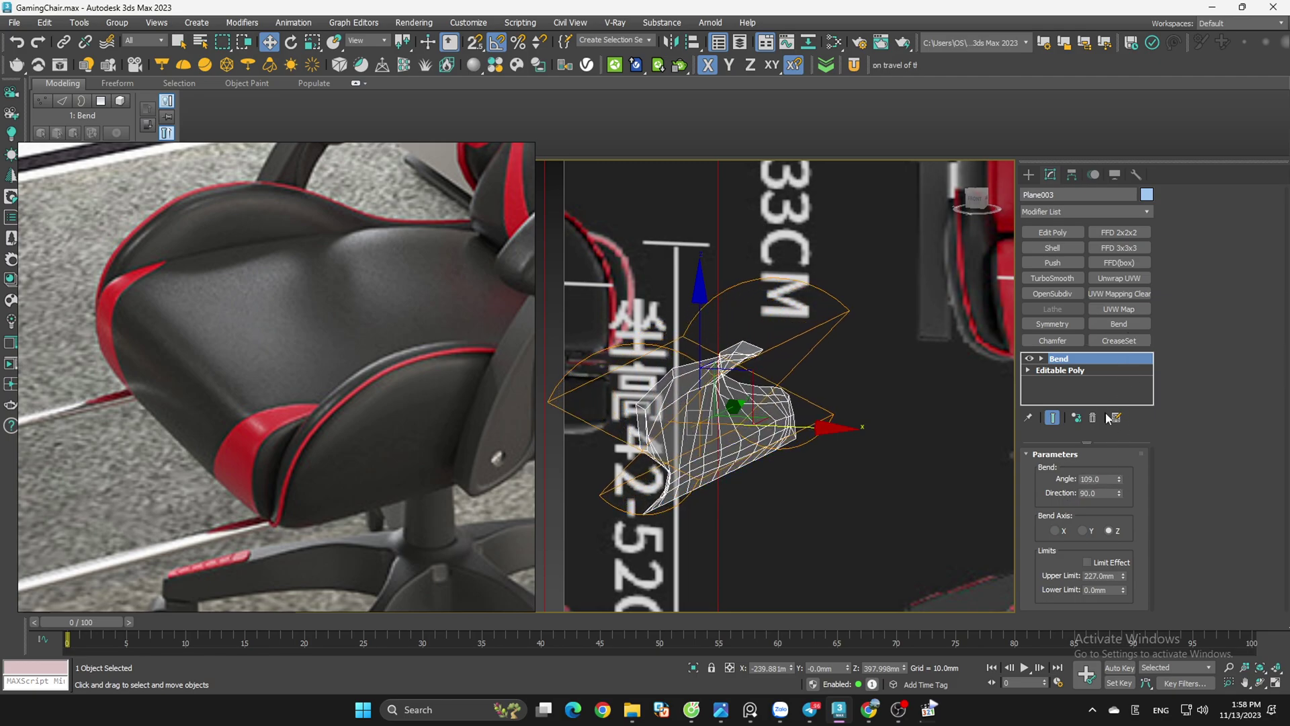
key("ctrl+z")
Step: Bend the panel about the Y axis with an angle of -47 and compare it with the front-view blueprint
left_click_drag(1121, 474, 1121, 390)
key("ctrl+z")
left_click_drag(1122, 475, 1160, 546)
left_click(976, 205)
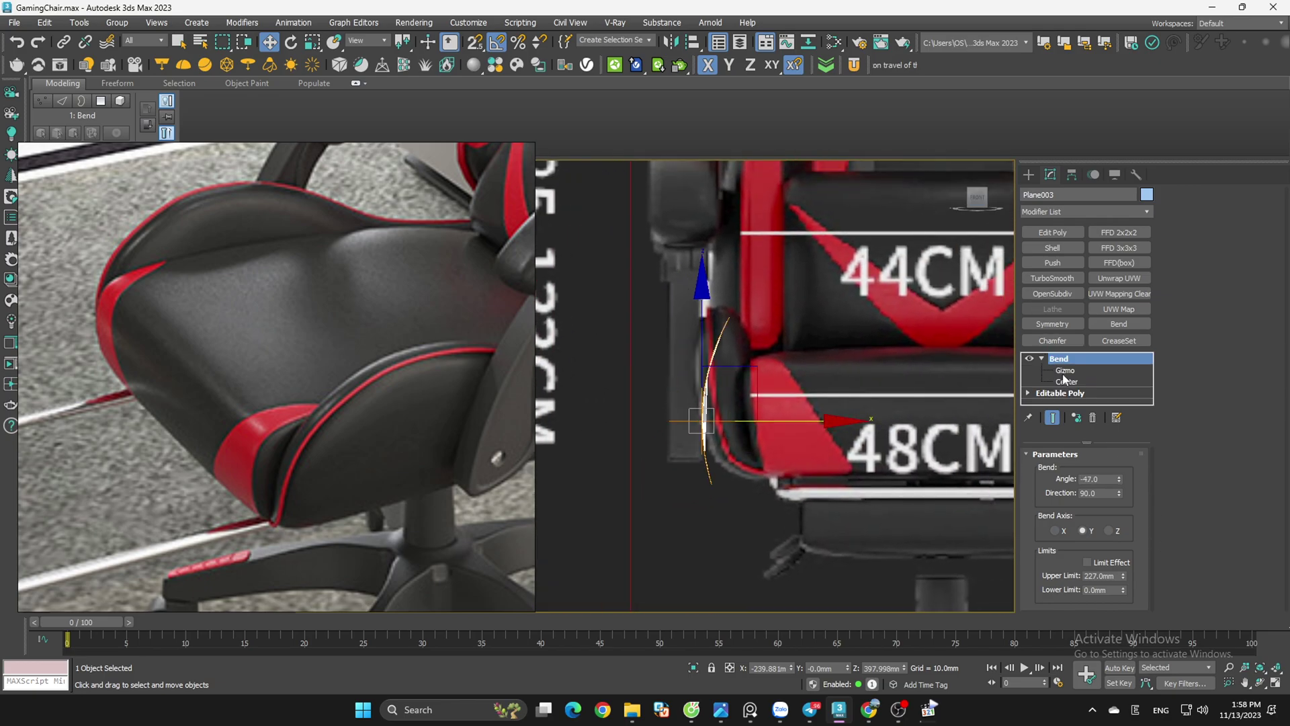
Step: Try shifting the bend's gizmo to fit the seat's side curve, cancel the moves and remove the Bend modifier
left_click(1041, 359)
left_click(1065, 371)
scroll(702, 393, "up", 4)
left_click_drag(758, 420, 757, 383)
key("ctrl+z")
left_click_drag(701, 350, 729, 311)
right_click(728, 312)
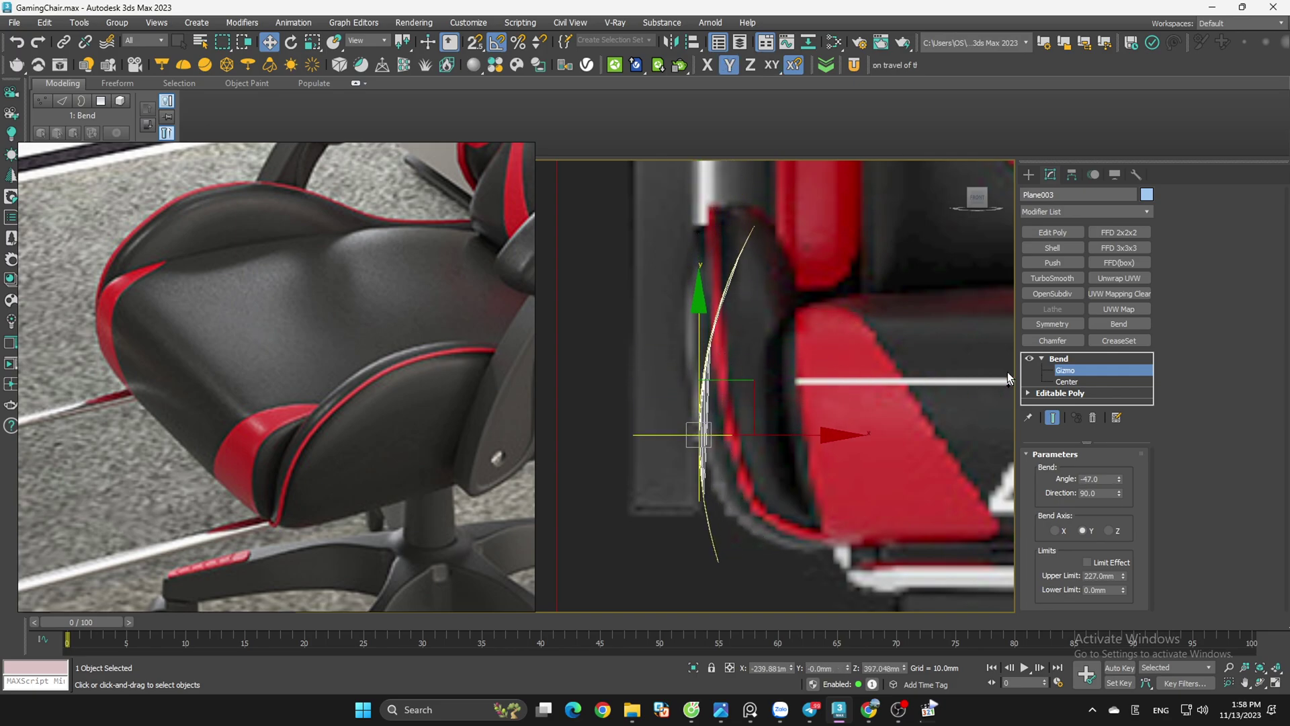
left_click(1068, 382)
left_click(1058, 359)
left_click(1092, 418)
Step: Align the panel at about X -243.5 mm and slant its lower end inward under the seat with an FFD 2x2x2 modifier
left_click_drag(772, 430, 765, 432)
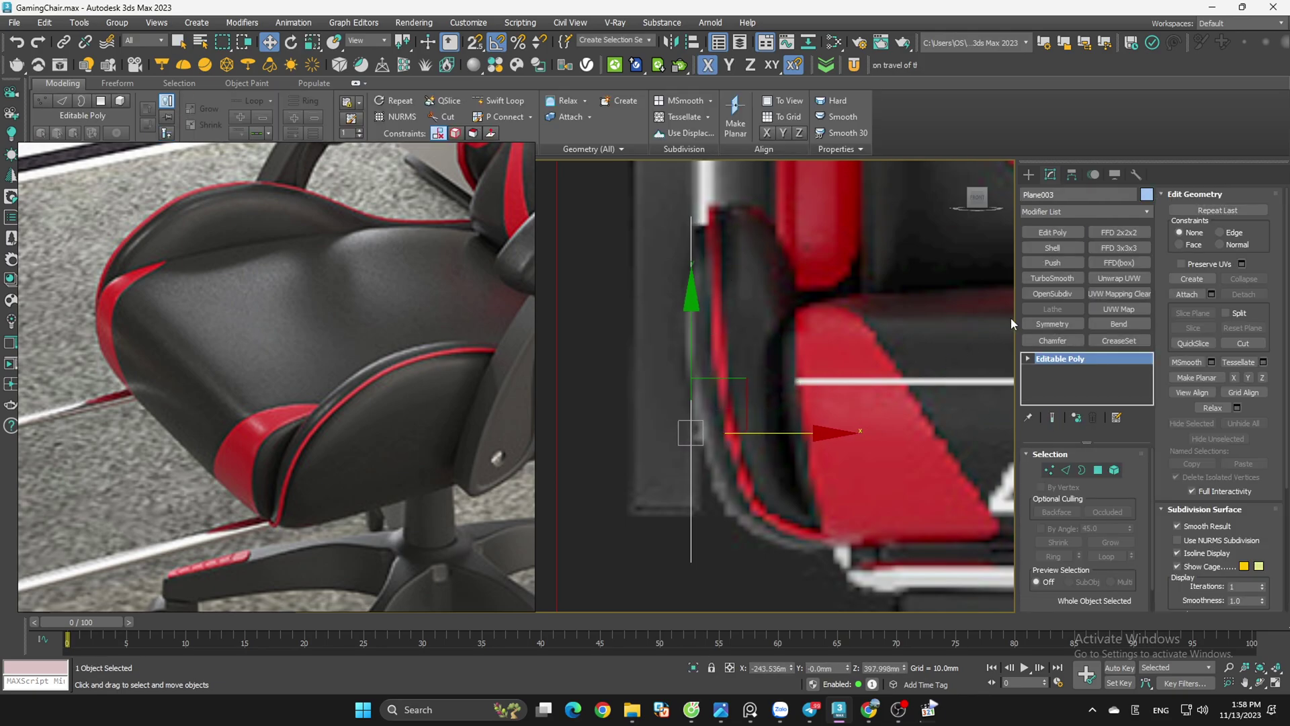
left_click(1119, 232)
scroll(566, 425, "down", 5)
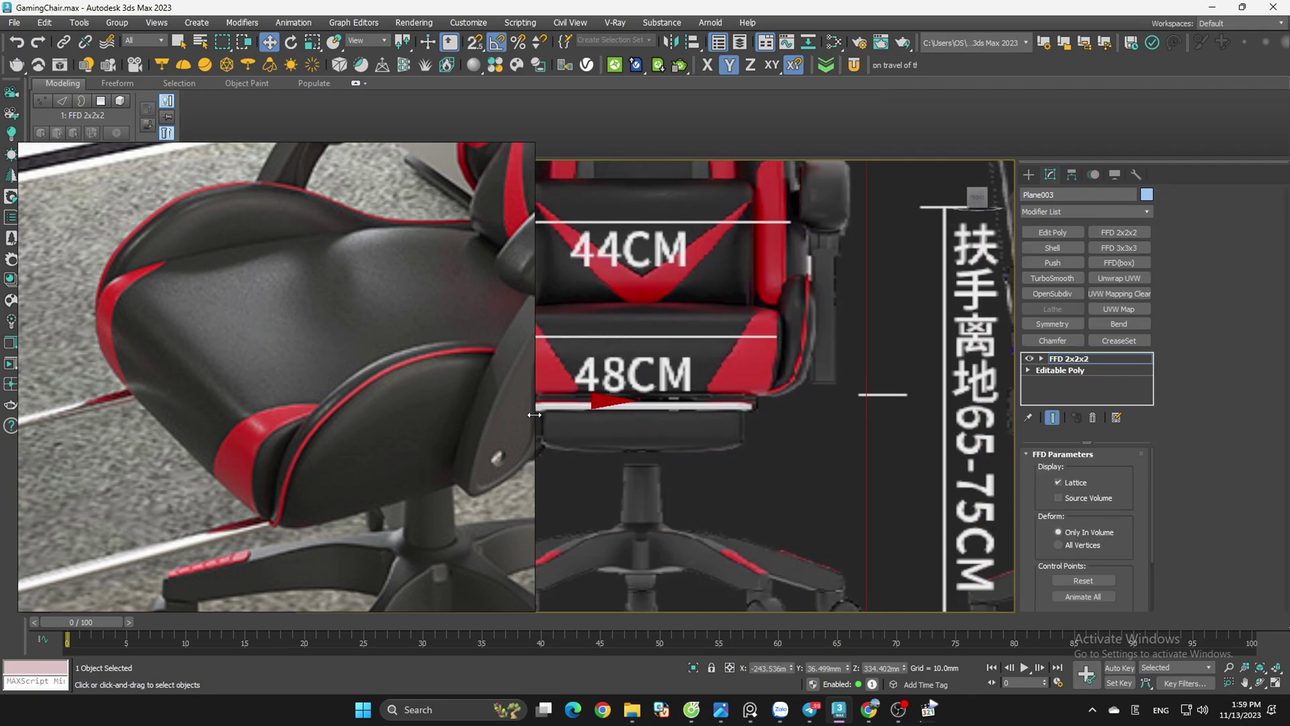
scroll(836, 420, "down", 3)
middle_click_drag(629, 410, 671, 413)
scroll(672, 414, "up", 6)
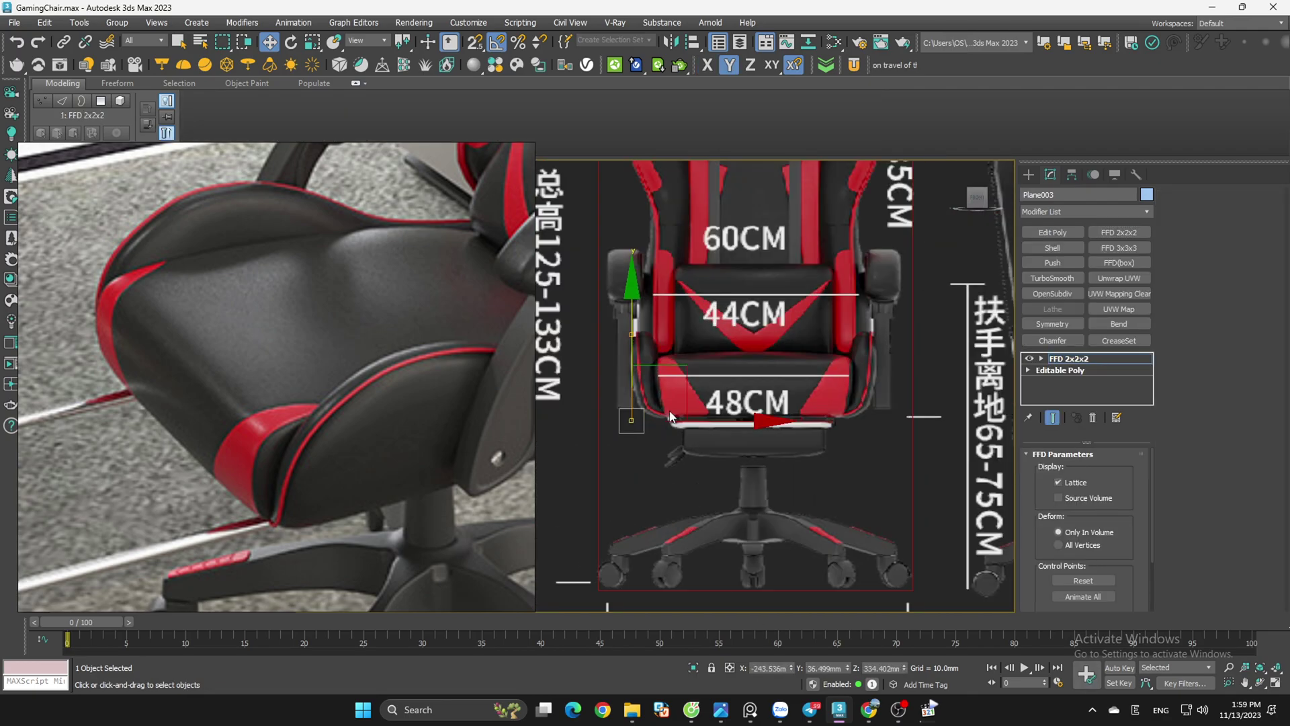
left_click_drag(710, 421, 1277, 356)
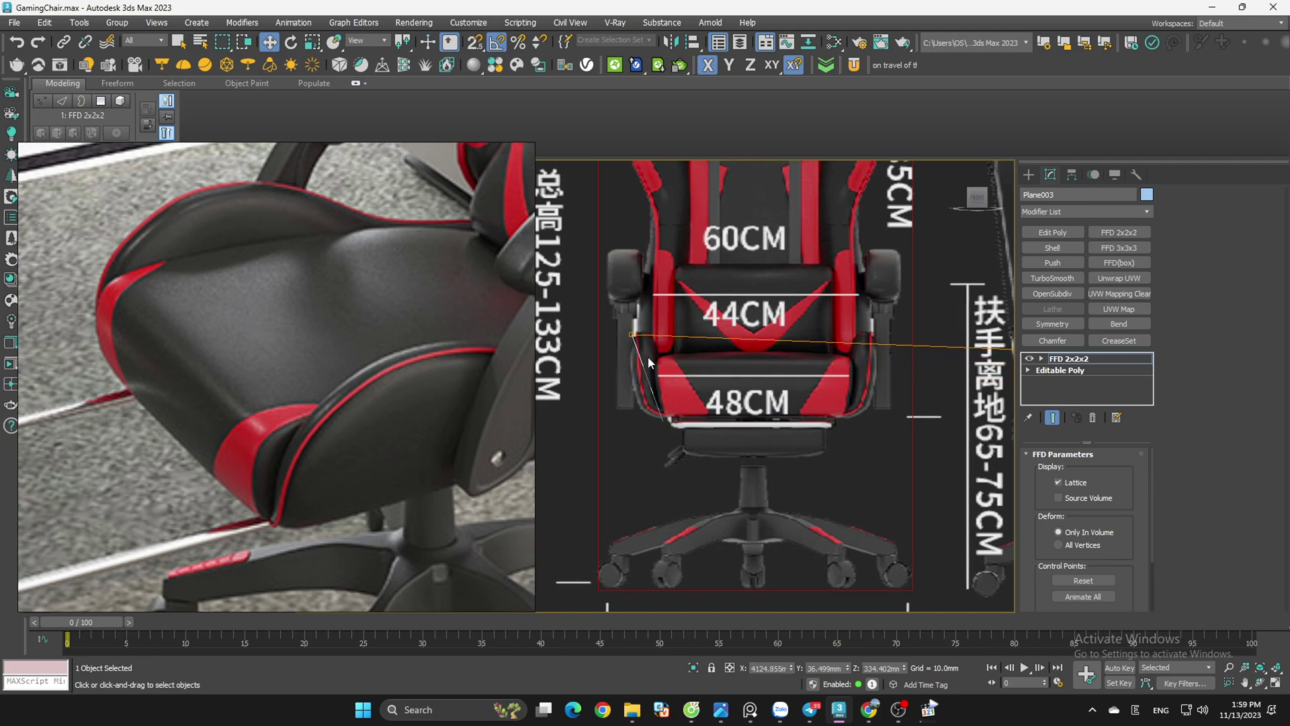
Step: Add an FFD 3x3x3 modifier and try bowing the panel outward along the seat's curved side with its lower control points
scroll(657, 363, "up", 5)
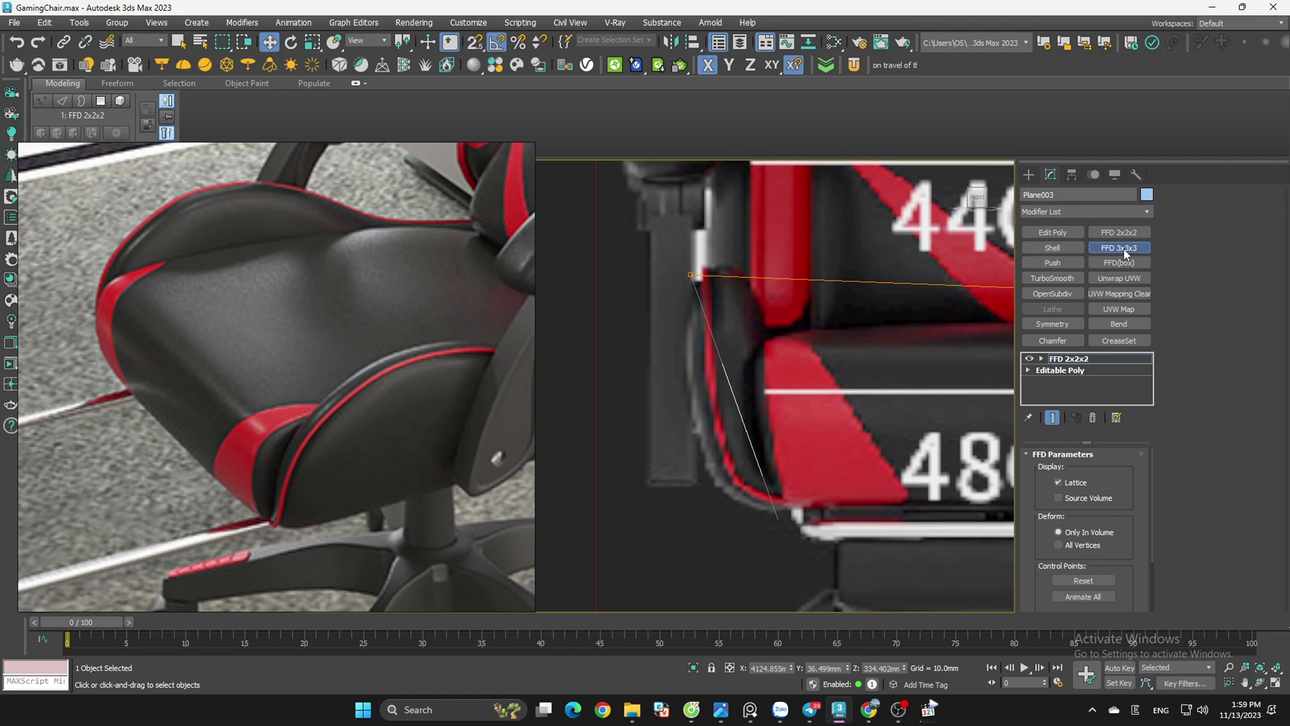
left_click(1124, 249)
left_click_drag(664, 374, 723, 419)
key("ctrl+z")
key("ctrl+z")
left_click_drag(788, 409, 698, 443)
scroll(760, 425, "down", 2)
scroll(664, 434, "down", 5)
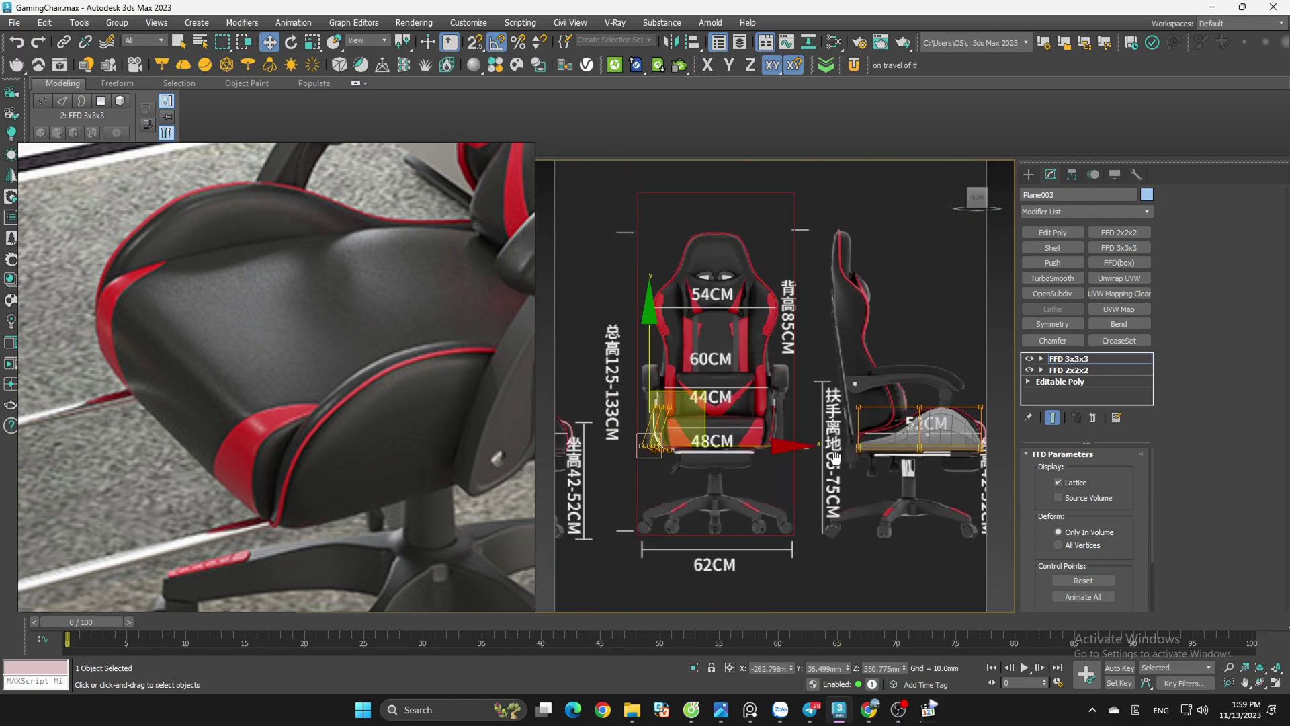
scroll(937, 416, "up", 6)
scroll(863, 335, "down", 5)
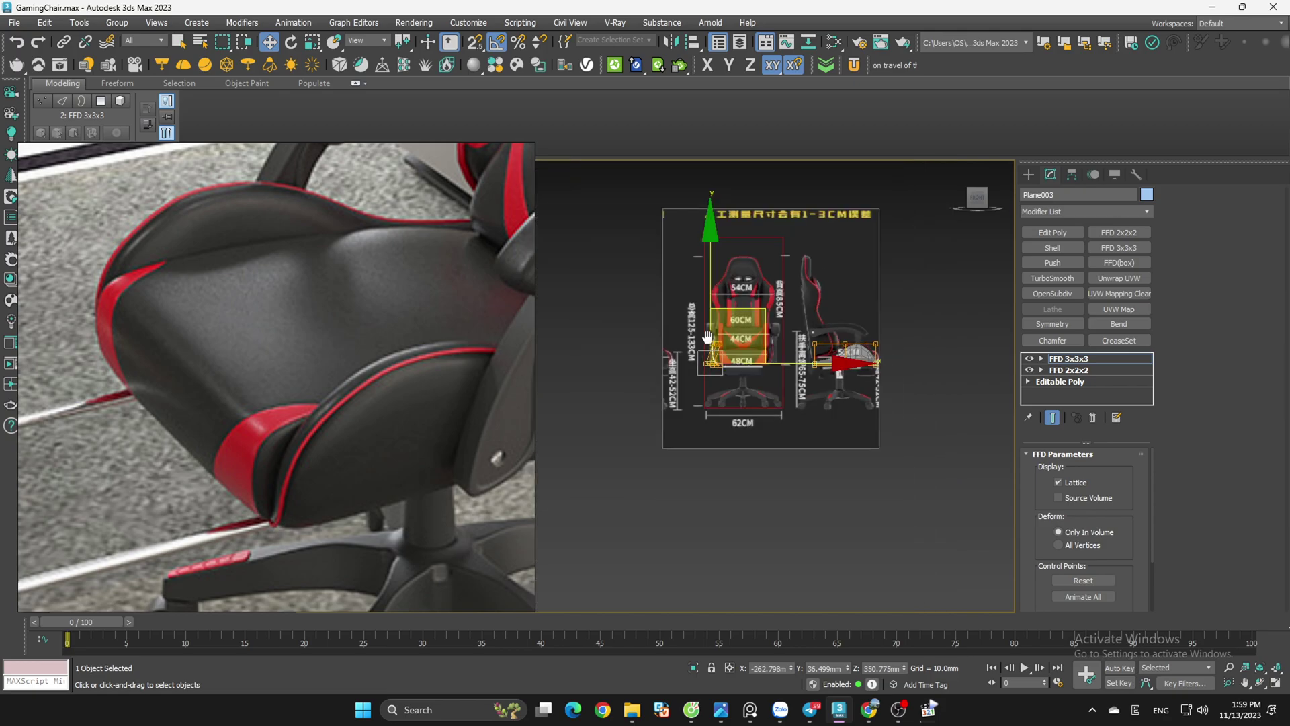
scroll(788, 358, "up", 7)
middle_click_drag(881, 379, 827, 384)
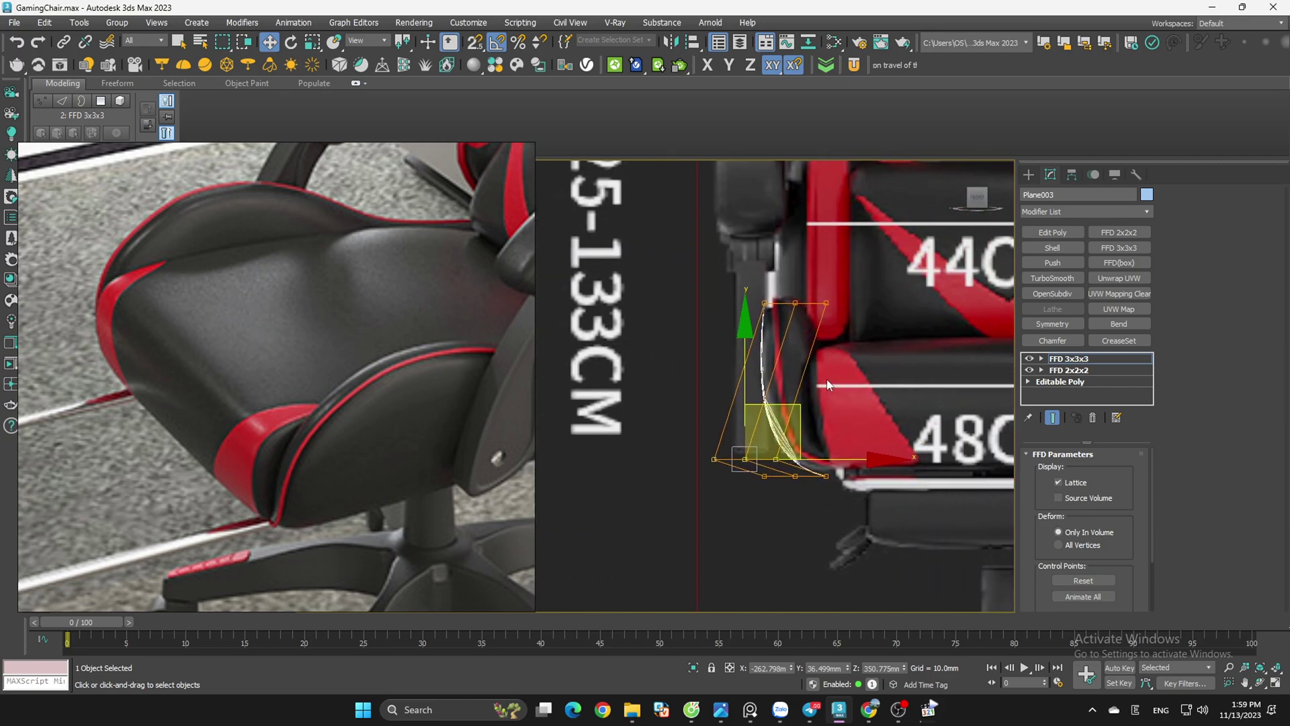
Step: Remove the FFD 3x3x3 modifier and reselect the slanted side panel
left_click(1078, 360)
left_click(1092, 417)
left_click(862, 371)
left_click(793, 391)
scroll(791, 391, "up", 4)
scroll(821, 379, "down", 4)
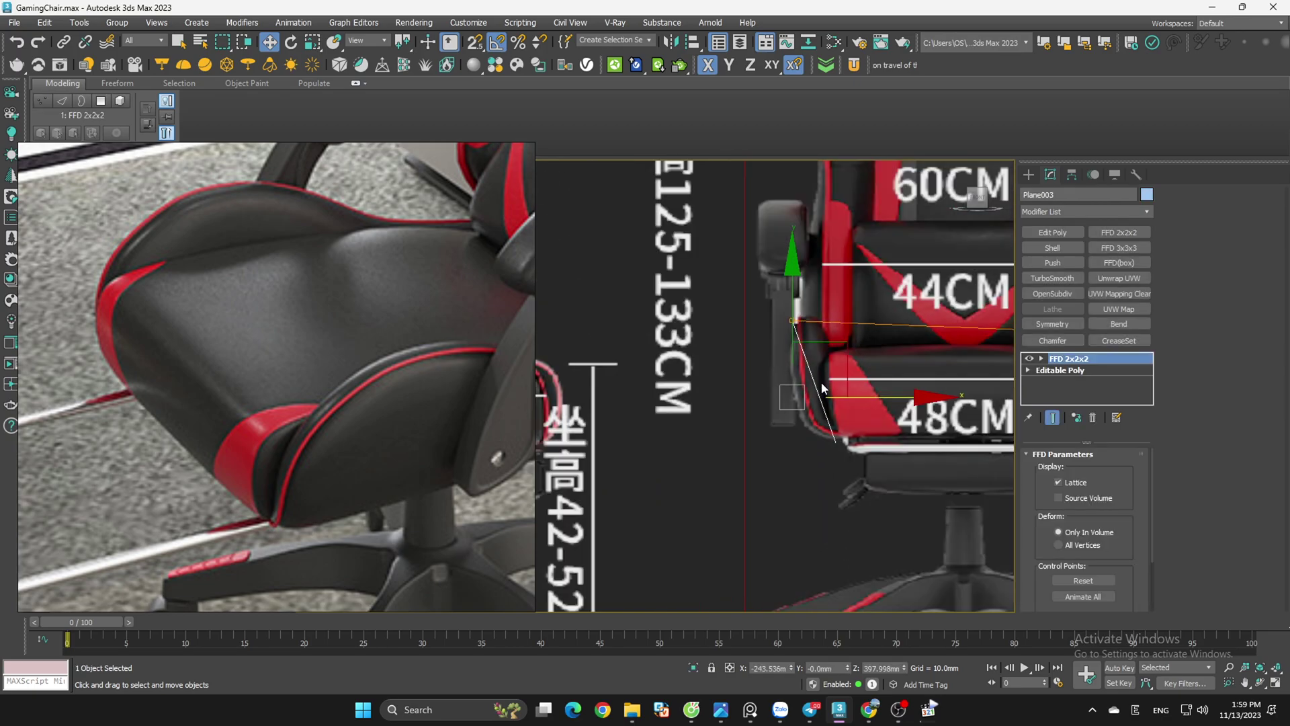
Step: Remove the FFD 2x2x2 modifier from the side panel copy and apply an FFD 3x3x3 to all its vertices
left_click(1092, 418)
scroll(845, 370, "down", 3)
scroll(804, 429, "up", 4)
key("1")
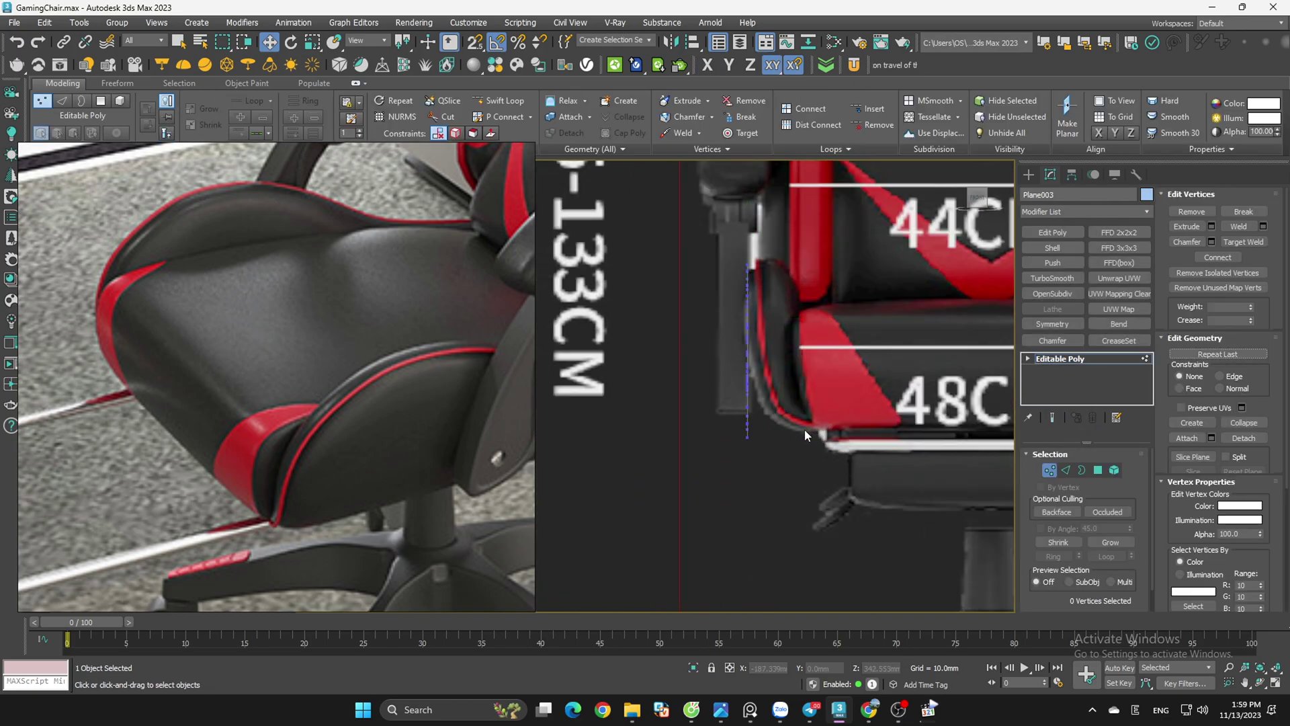
left_click(848, 485)
left_click_drag(726, 247, 847, 471)
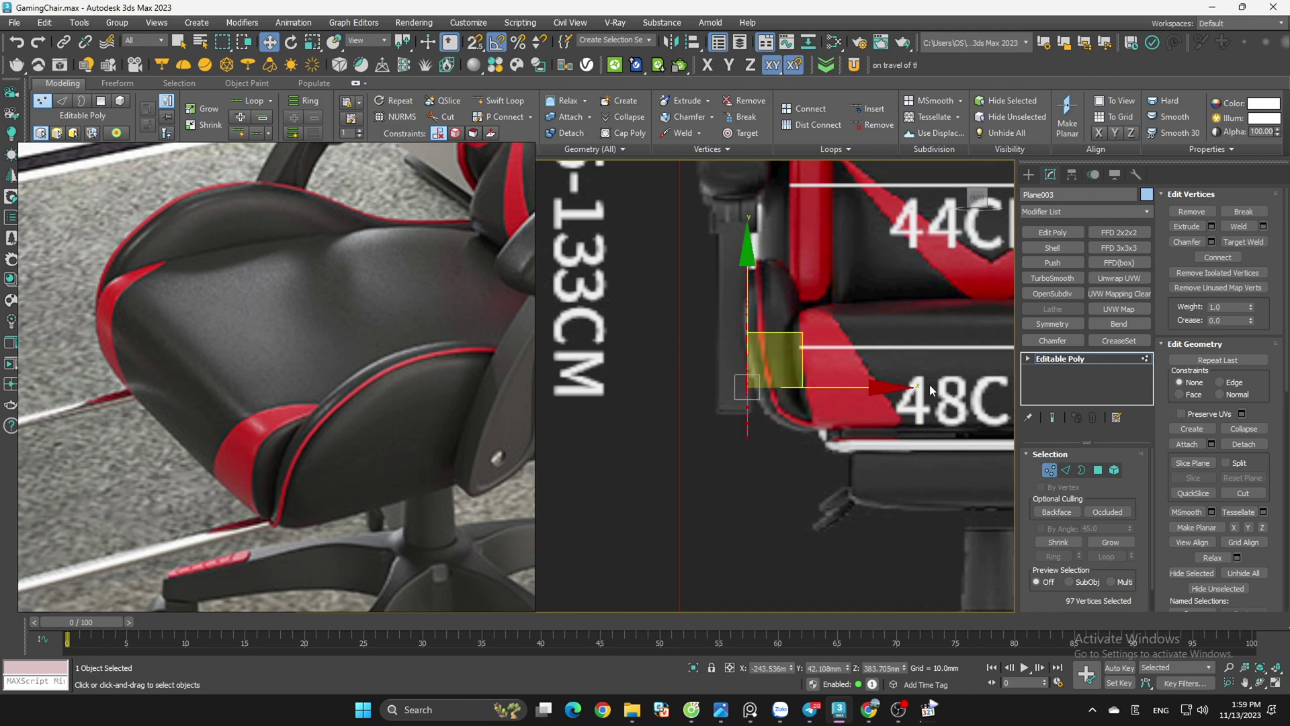
left_click(1118, 248)
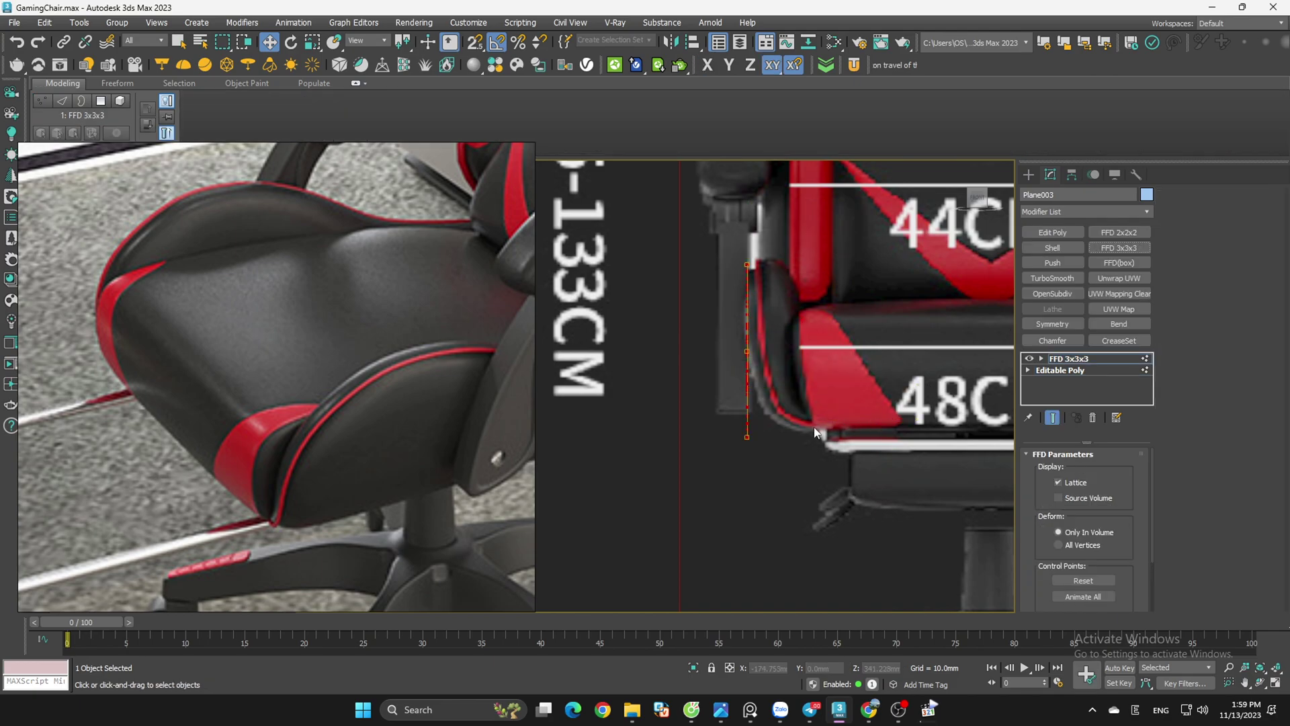
Step: Move the lattice's lower control points inward to about X 3356 mm so the panel's lower end slants under the seat
left_click_drag(827, 436, 1289, 435)
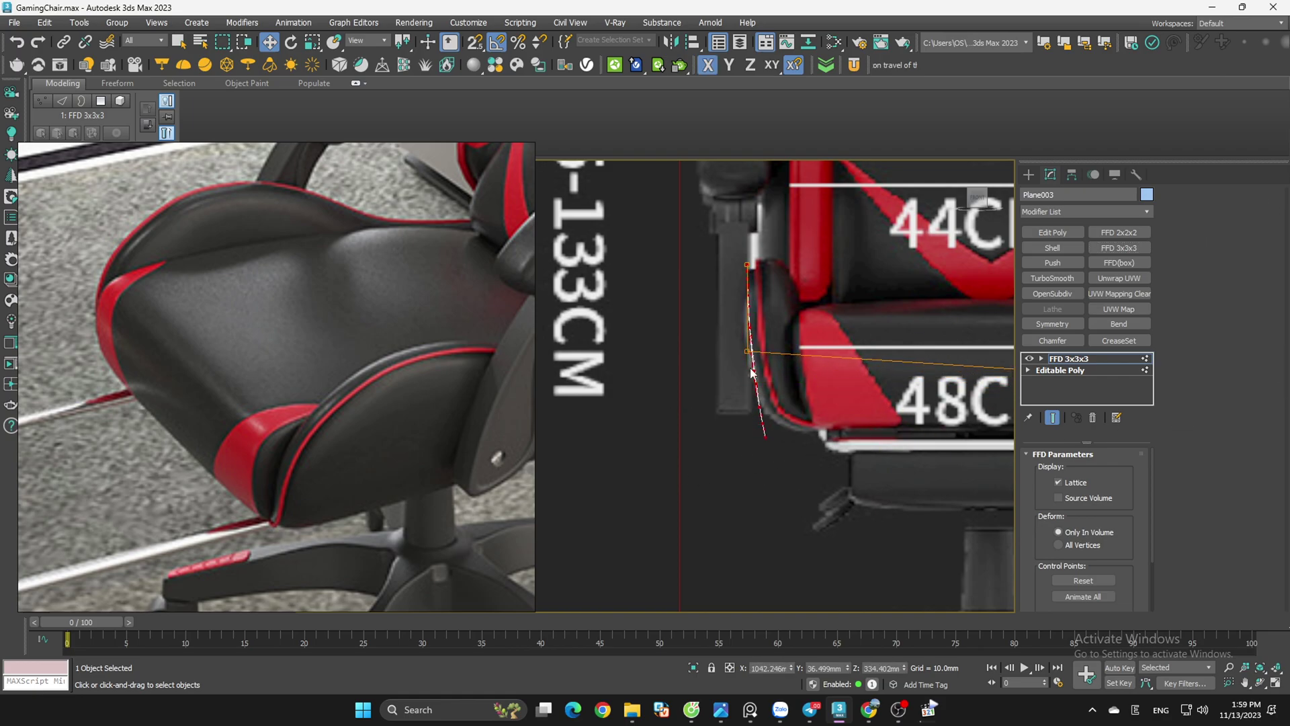
scroll(751, 413, "down", 8)
middle_click_drag(822, 447, 800, 455)
scroll(943, 434, "up", 4)
middle_click_drag(943, 437, 800, 453)
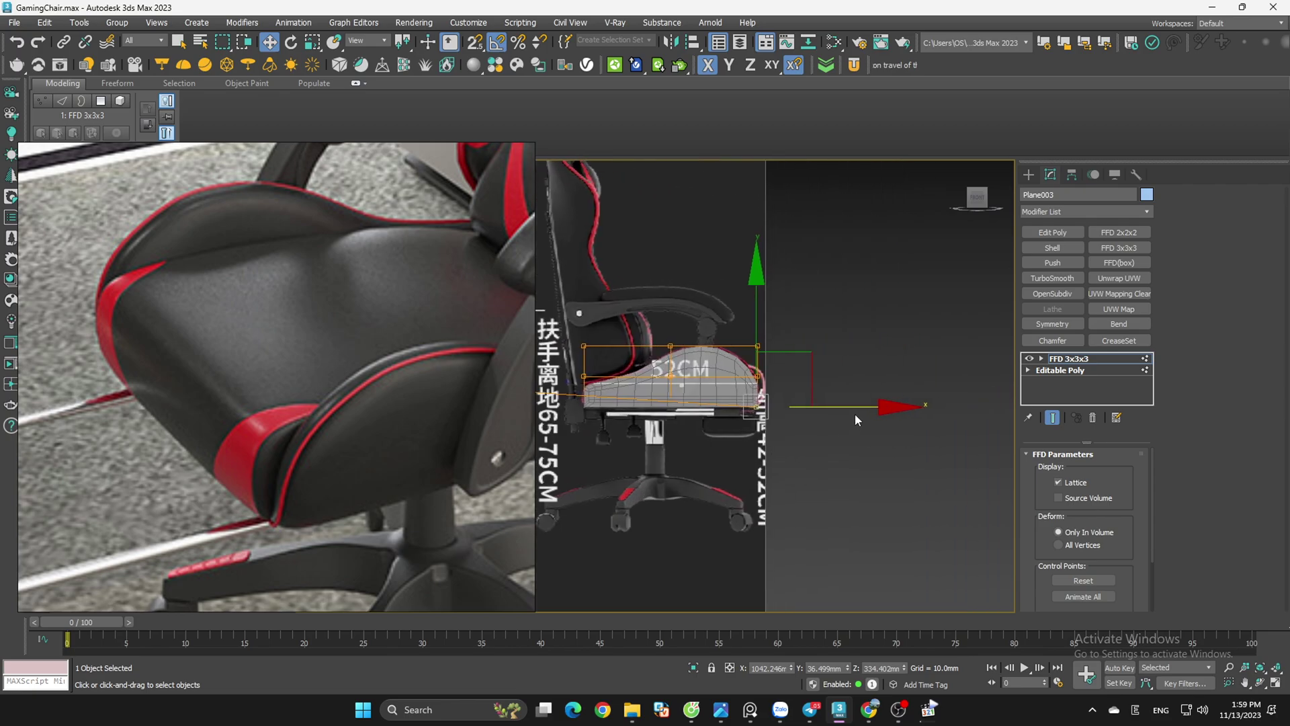
left_click_drag(863, 406, 1289, 406)
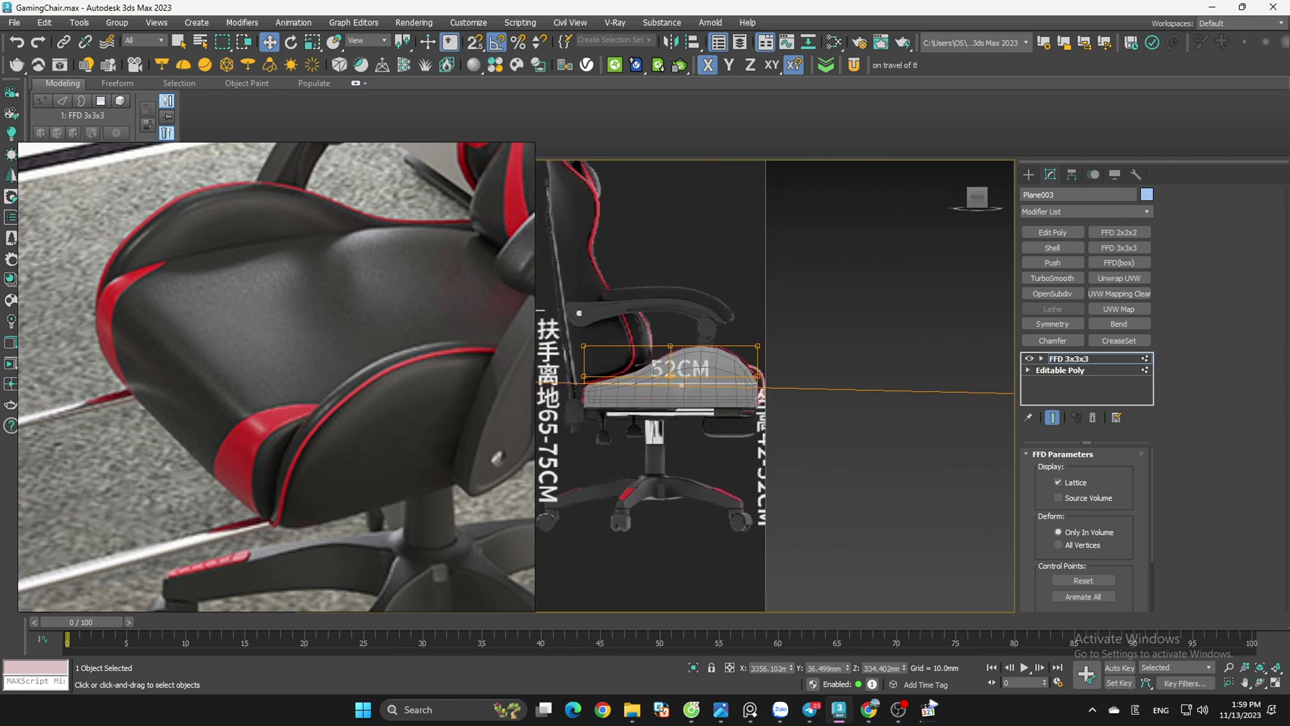
scroll(821, 402, "down", 6)
scroll(719, 378, "up", 10)
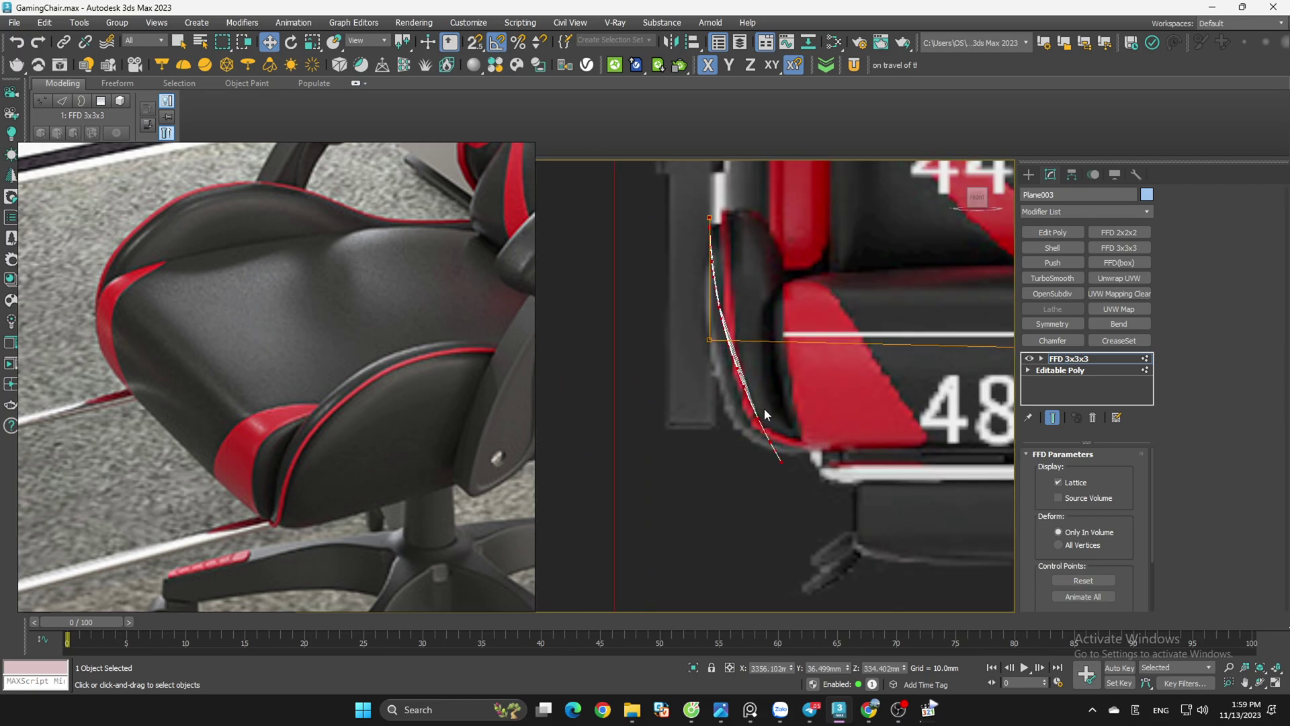
Step: Shift the lattice's middle control points outward to bow the panel along the seat's curved side
left_click_drag(683, 307, 726, 383)
left_click_drag(782, 340, 3, 366)
key("ctrl+z")
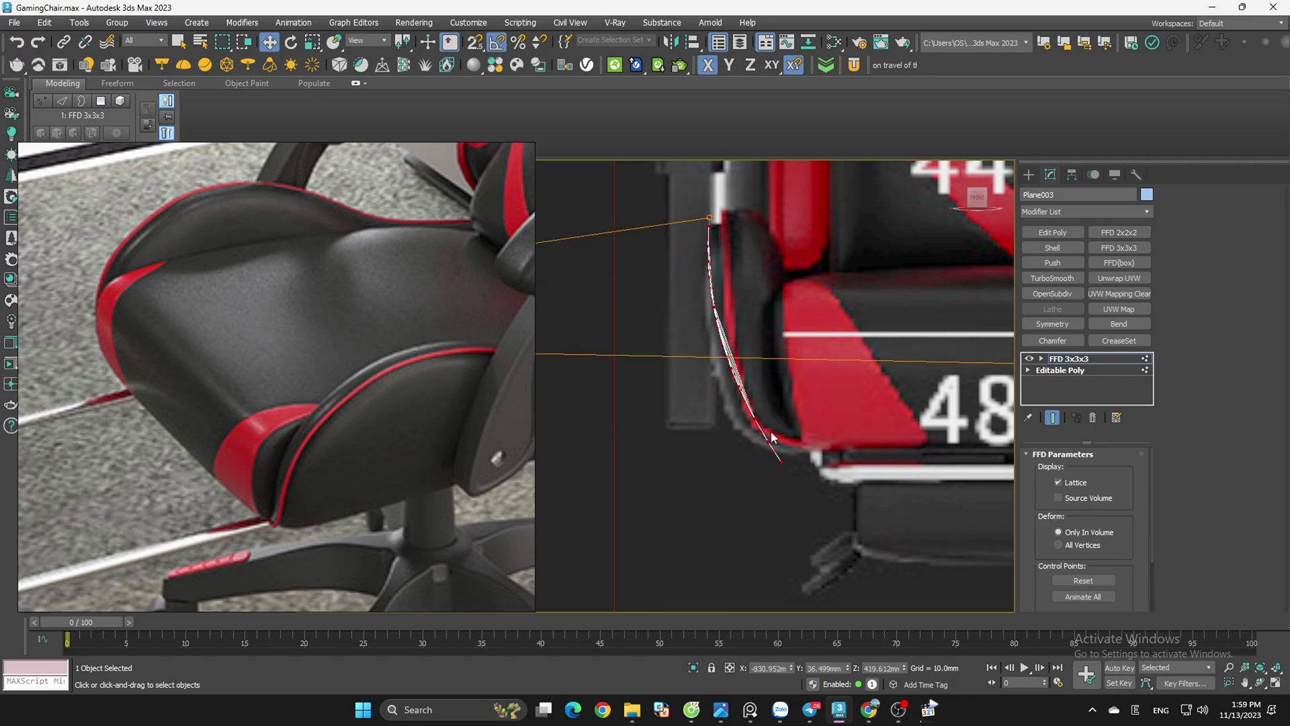
scroll(854, 431, "down", 4)
left_click_drag(741, 404, 514, 418)
left_click(820, 425)
scroll(821, 428, "up", 5)
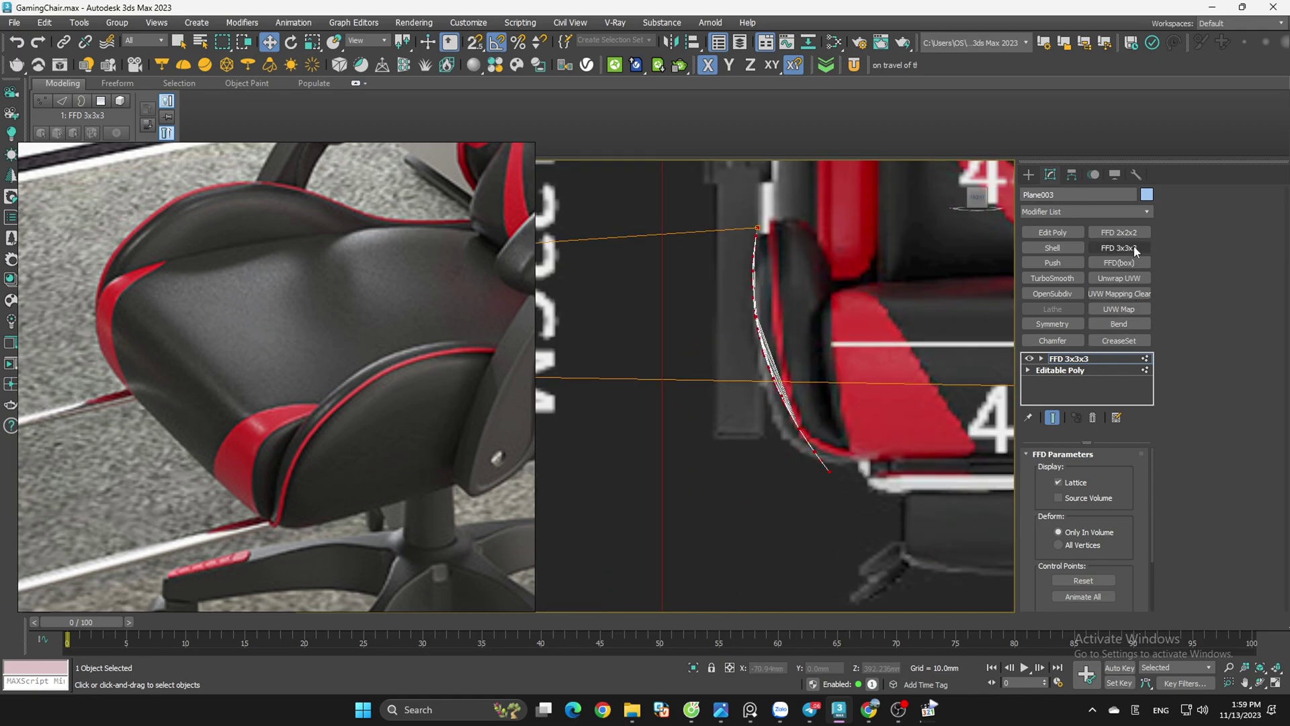
Step: Add an Edit Poly modifier above the panel's FFD 3x3x3 and start vertex editing in the front view
left_click(1064, 233)
left_click(823, 353)
left_click(770, 365)
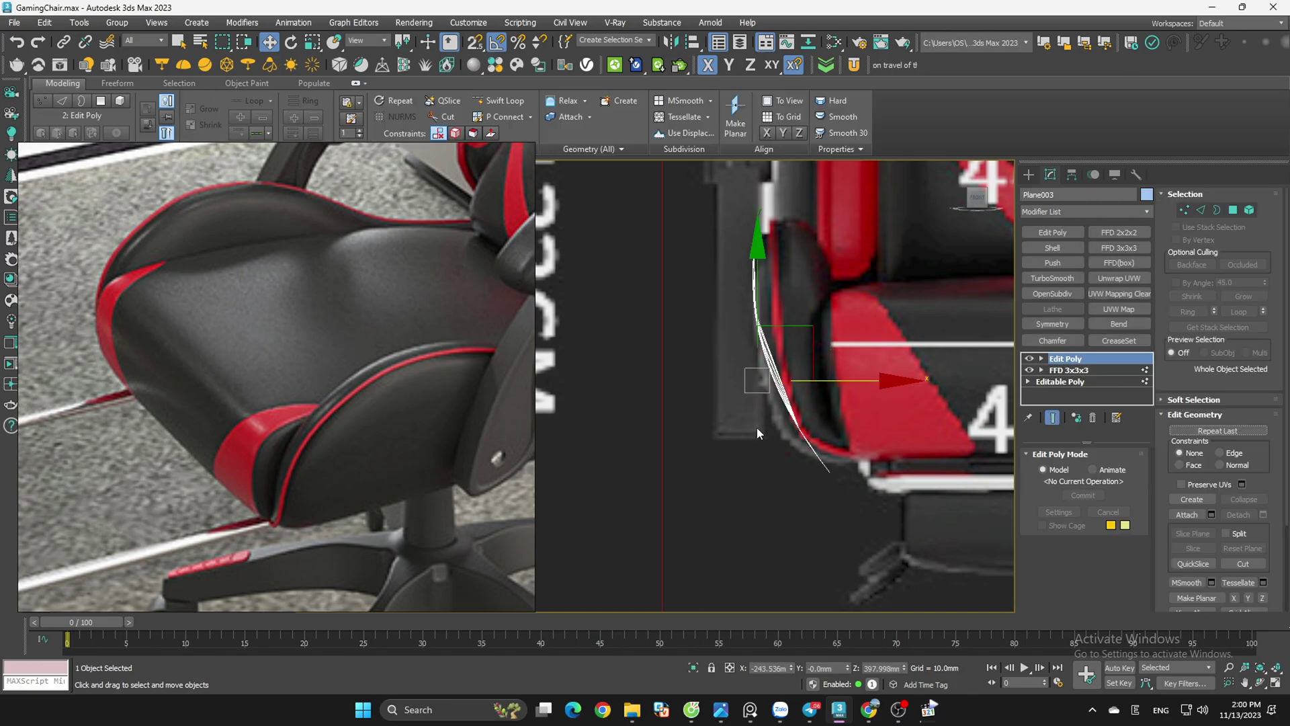
scroll(771, 435, "down", 8)
middle_click_drag(890, 482, 825, 523, "alt")
scroll(764, 430, "up", 7)
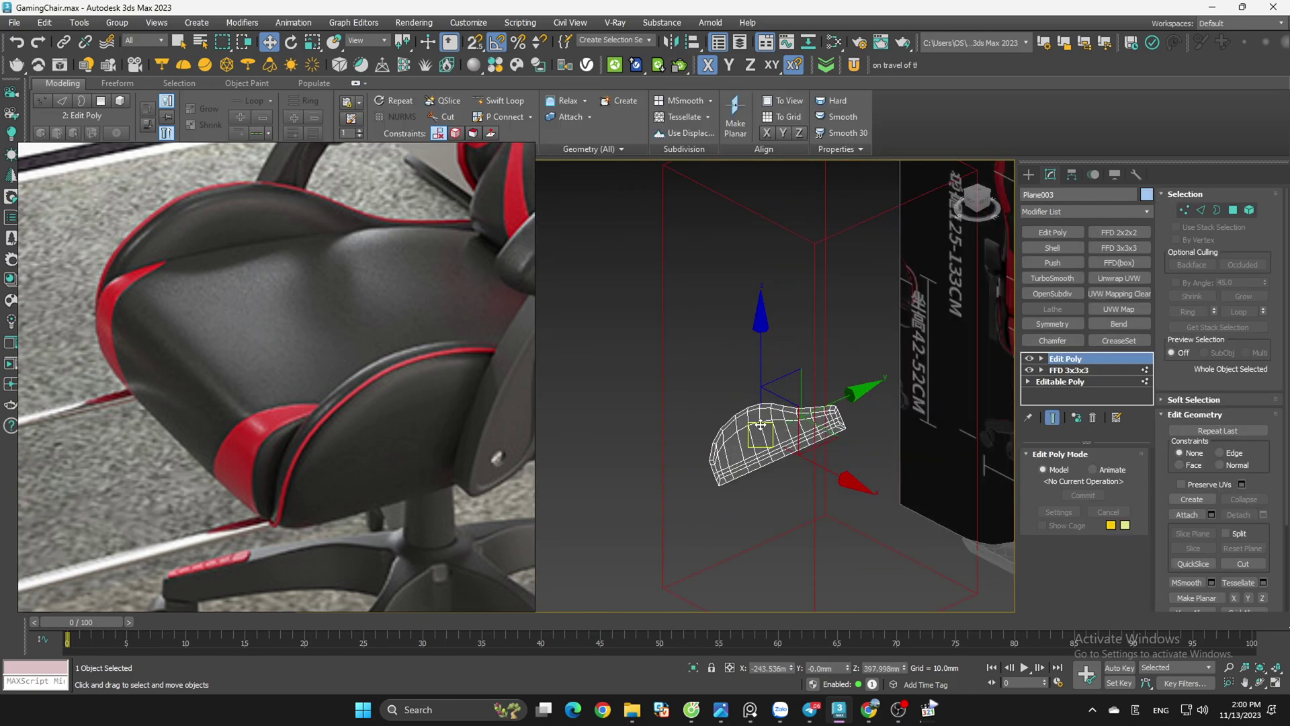
left_click(974, 200)
middle_click_drag(935, 276, 863, 321)
scroll(890, 321, "up", 4)
key("1")
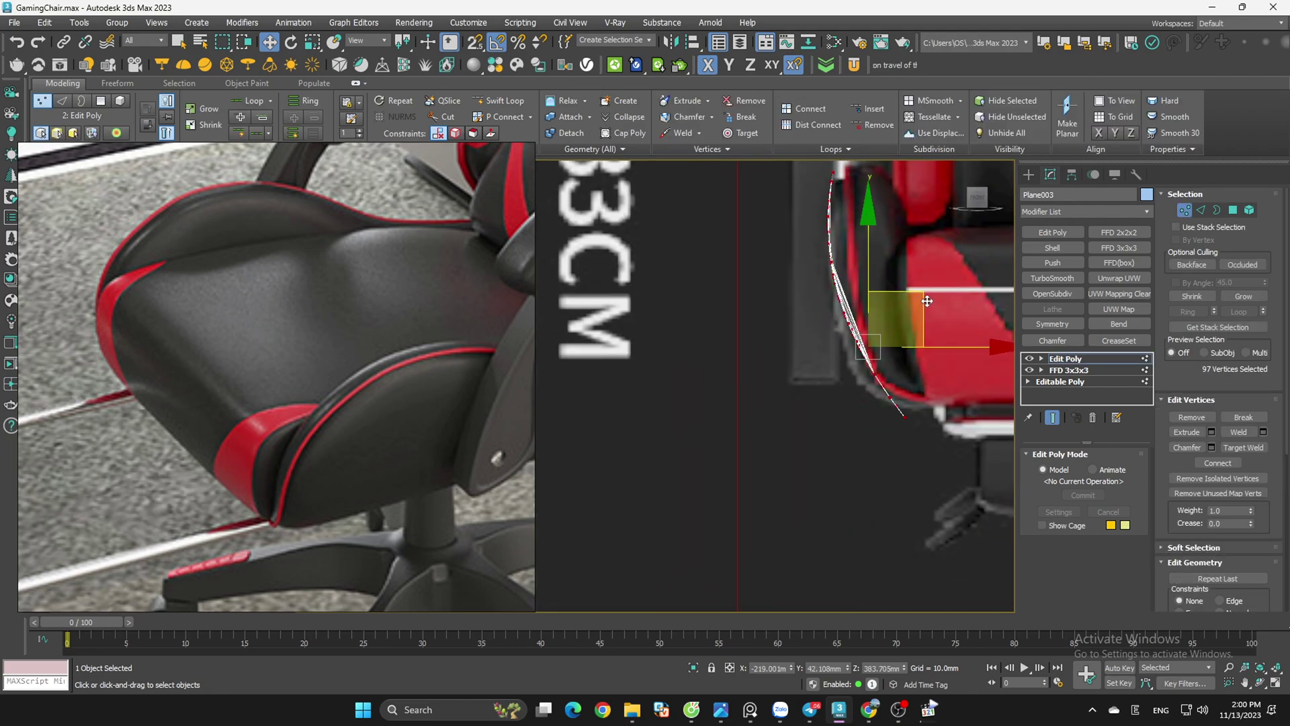
Step: Try a second FFD 3x3x3 on only the panel's middle band of vertices and remove it
scroll(927, 302, "up", 2)
left_click(896, 261)
left_click_drag(709, 205, 907, 459)
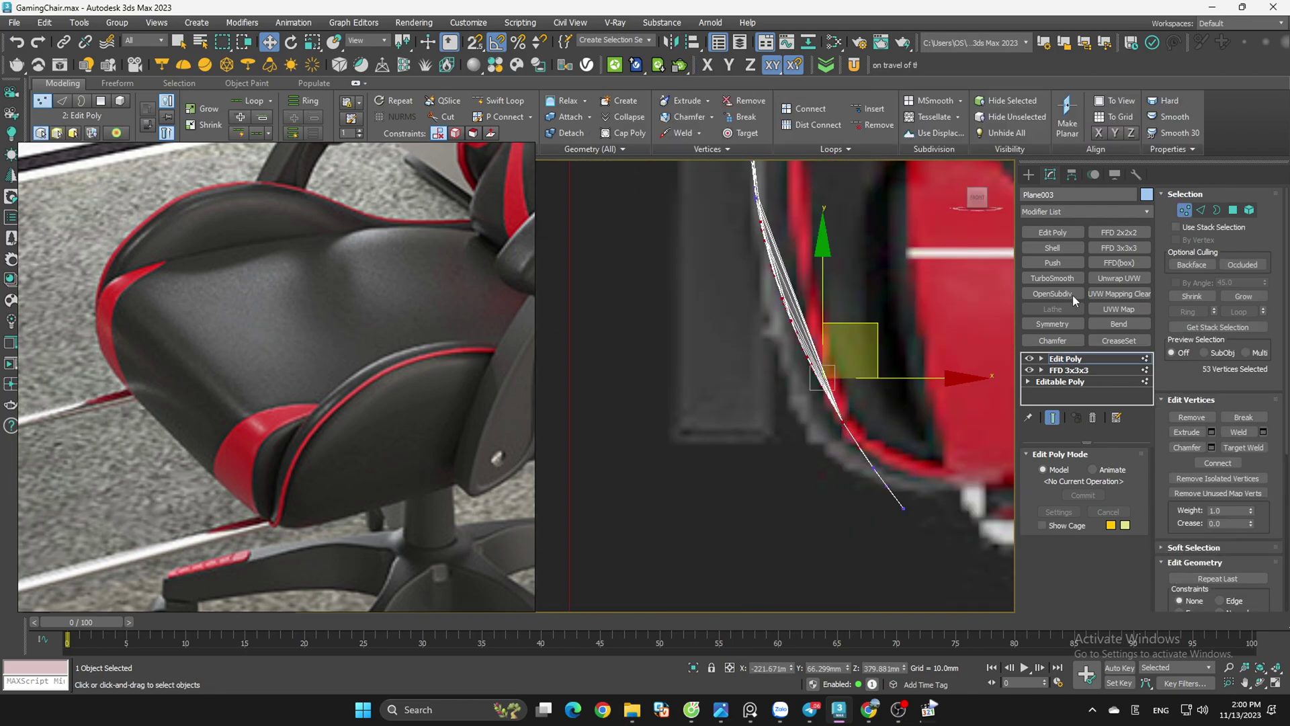
left_click(1120, 246)
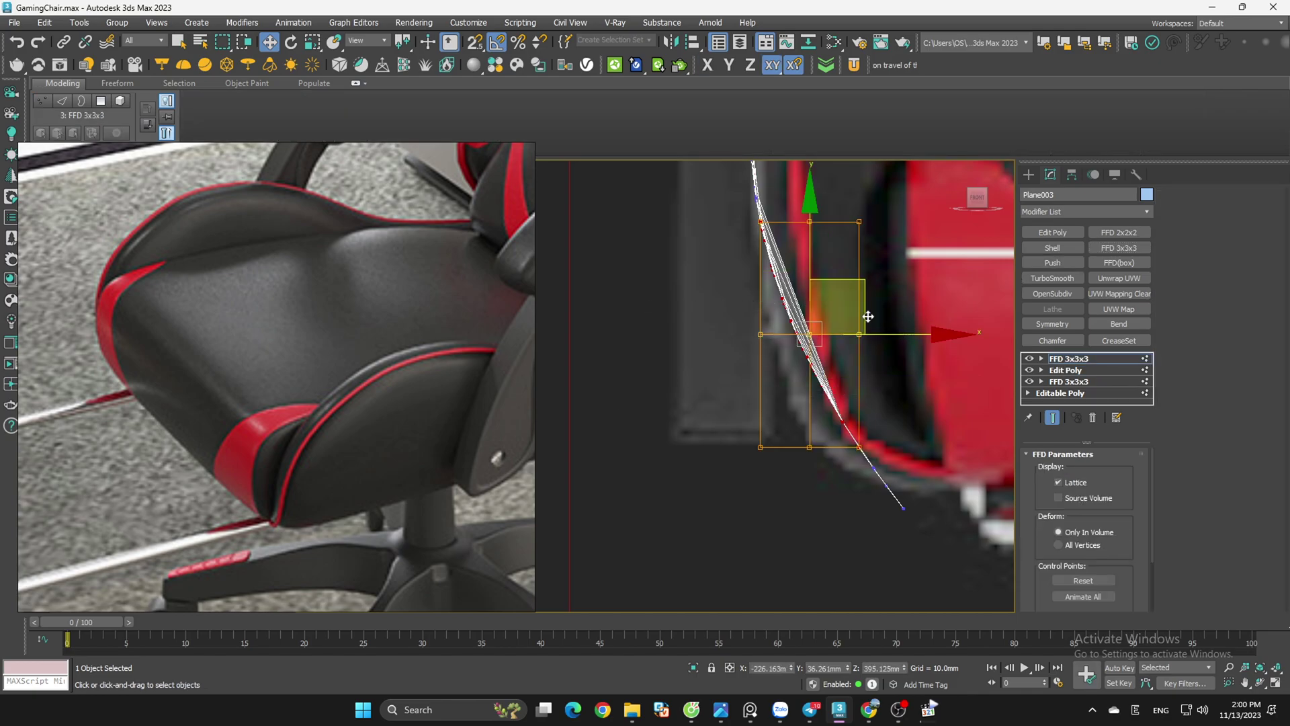
middle_click_drag(897, 313, 846, 404, "alt")
left_click(976, 201)
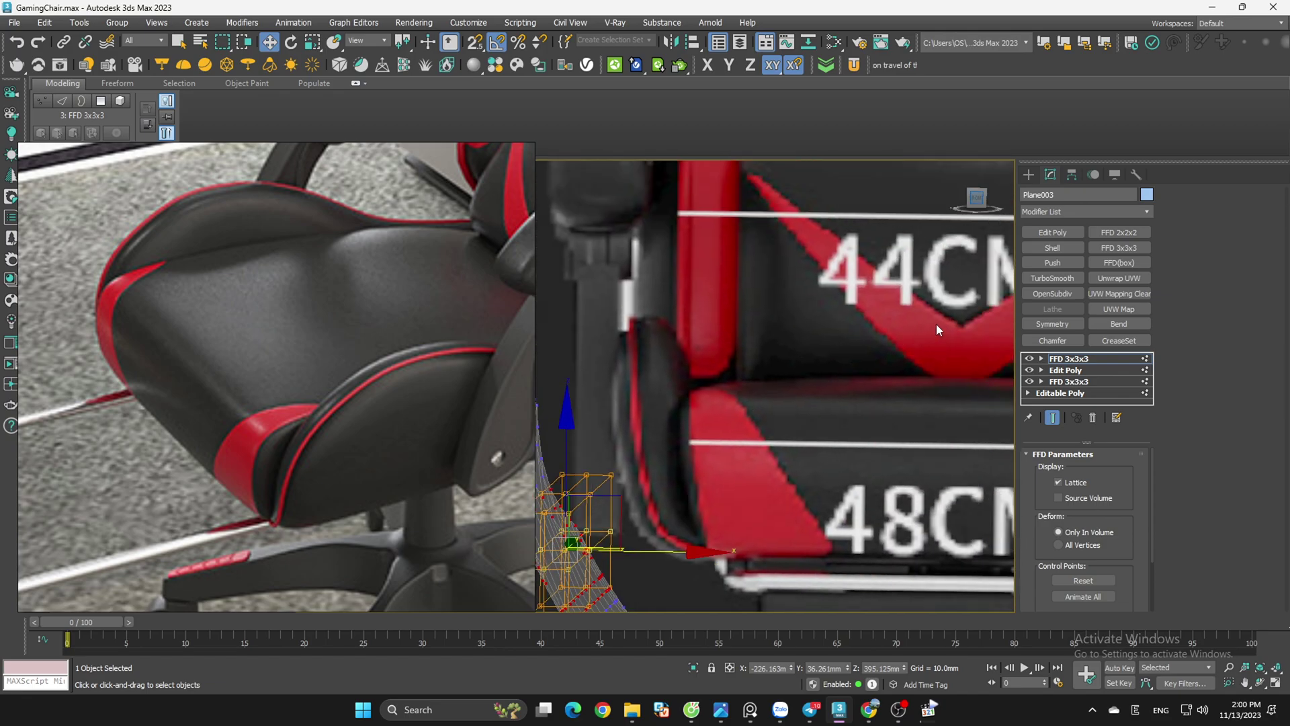
left_click(1093, 418)
scroll(811, 381, "up", 3)
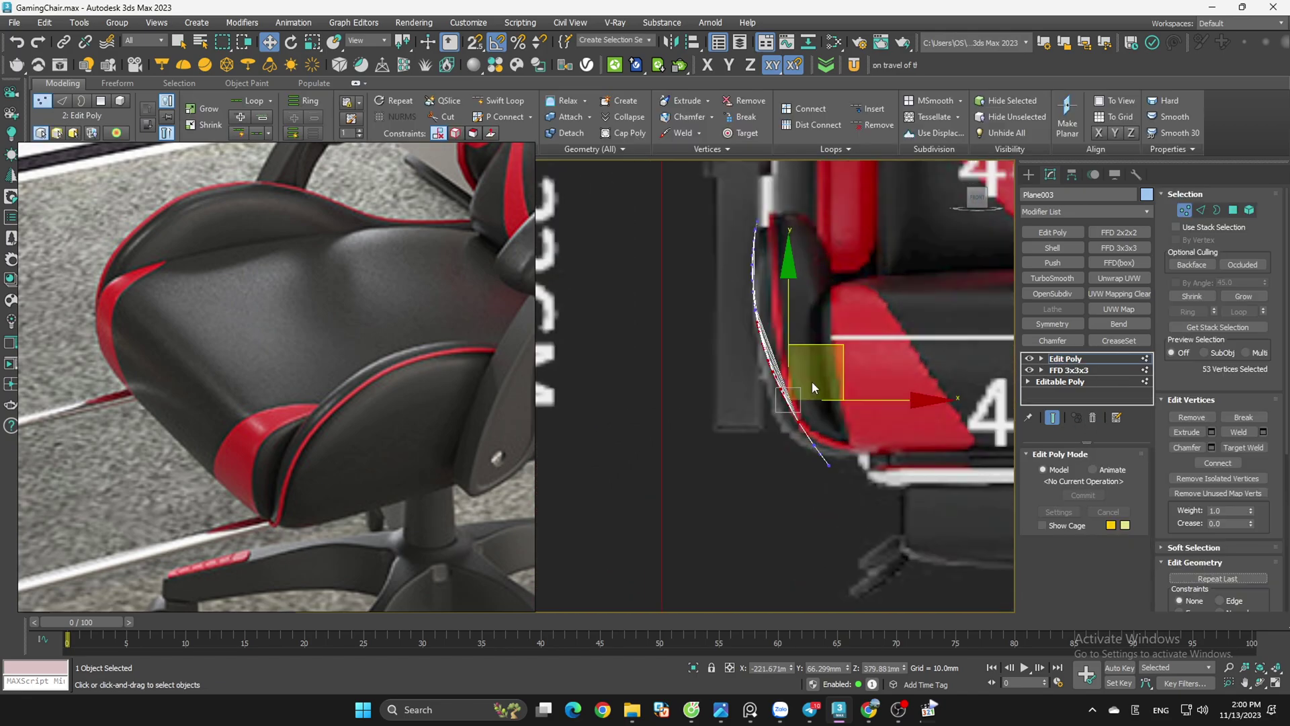
Step: Select the vertices from the panel's middle to its lower end and apply an FFD 3x3x3 instead of an FFD 2x2x2
left_click_drag(724, 274, 933, 522)
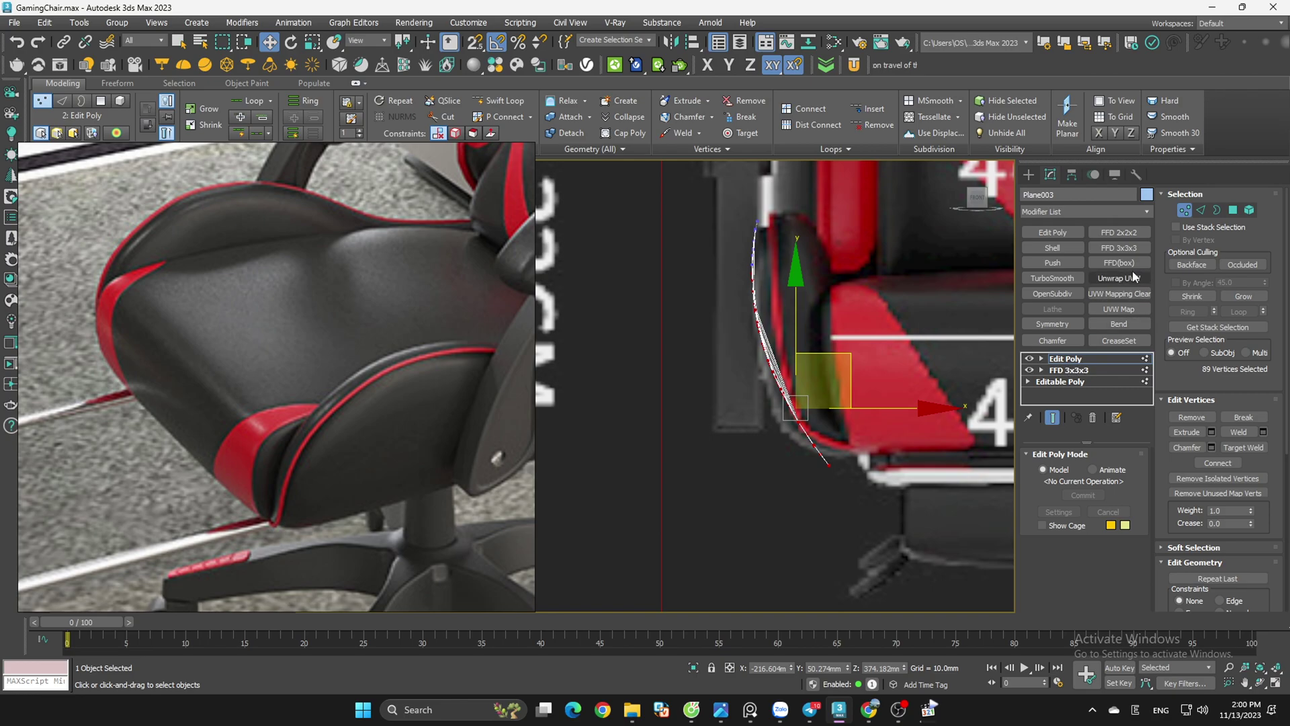
left_click(1134, 234)
left_click(1093, 419)
left_click(1134, 249)
left_click(867, 356)
scroll(843, 361, "up", 3)
key("ctrl+z")
Step: Shift the new lattice's control points outward to round the panel's lower part along the blueprint's seat curve
left_click_drag(752, 375, 696, 400)
left_click_drag(797, 338, 772, 434)
scroll(639, 393, "down", 9)
middle_click_drag(866, 398, 840, 401)
scroll(852, 402, "up", 6)
scroll(852, 401, "down", 5)
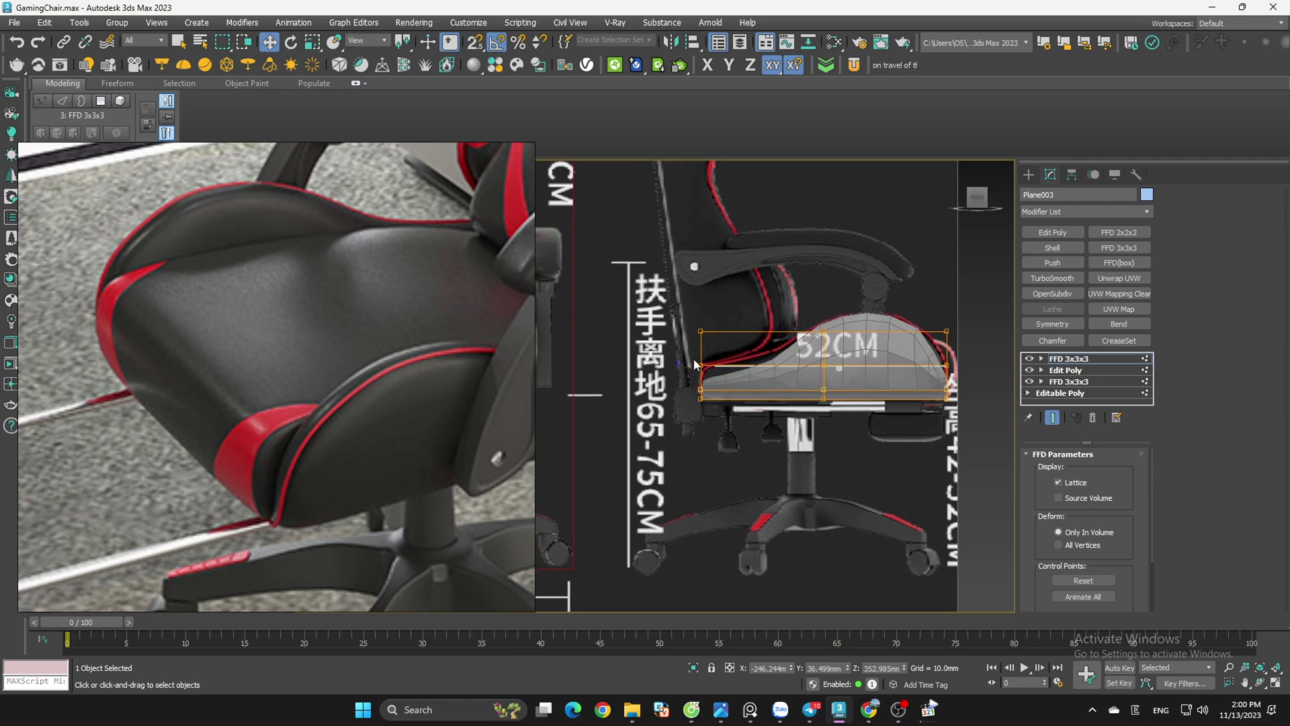
Step: Select the original side-view panel and try raising the rear control points of its FFD 3x3x3 lattice
scroll(786, 400, "up", 5)
left_click(723, 354)
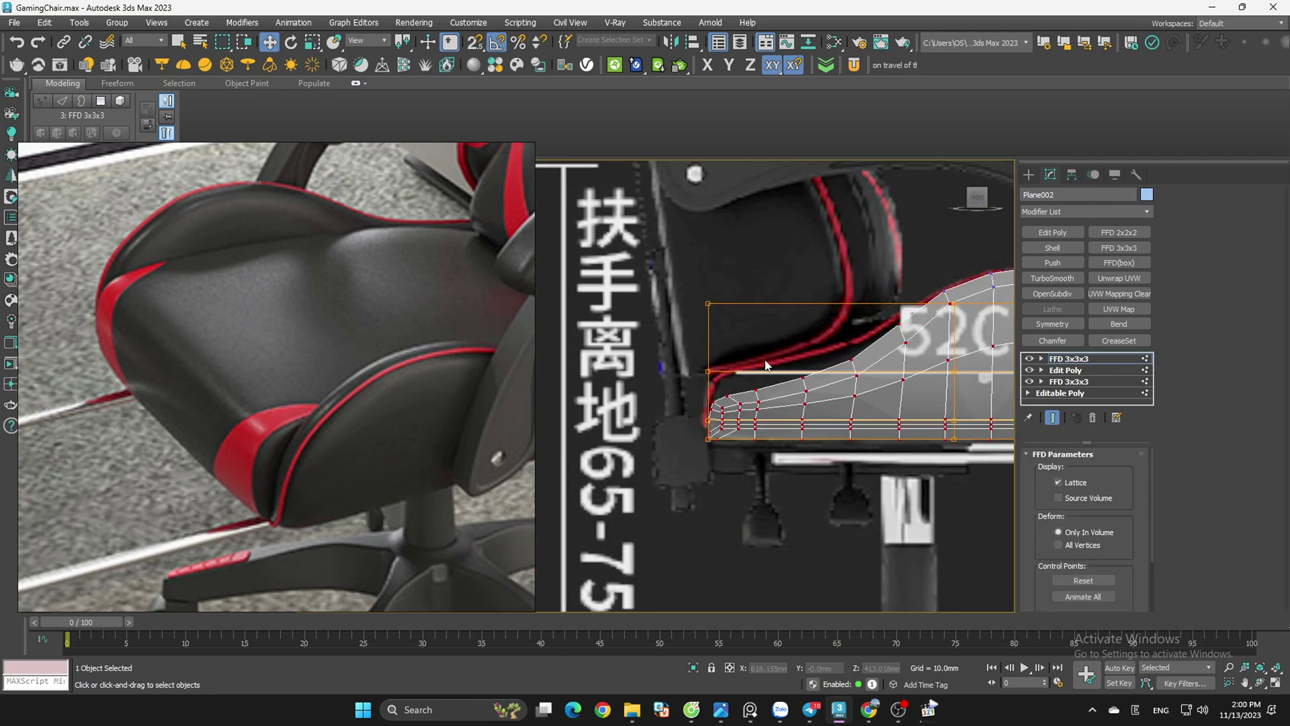
left_click(707, 370)
left_click_drag(706, 362, 709, 190)
key("ctrl+z")
key("ctrl+z")
left_click_drag(753, 366, 754, 368)
left_click_drag(706, 271, 705, 183)
left_click(867, 208)
Step: Lower another group of the original panel's lattice points slightly and compare the lattice with the front-view blueprint
middle_click_drag(922, 245, 796, 283)
left_click_drag(762, 276, 868, 370)
left_click_drag(827, 272, 832, 317)
left_click(893, 276)
scroll(894, 285, "down", 6)
scroll(582, 318, "up", 3)
scroll(582, 318, "up", 3)
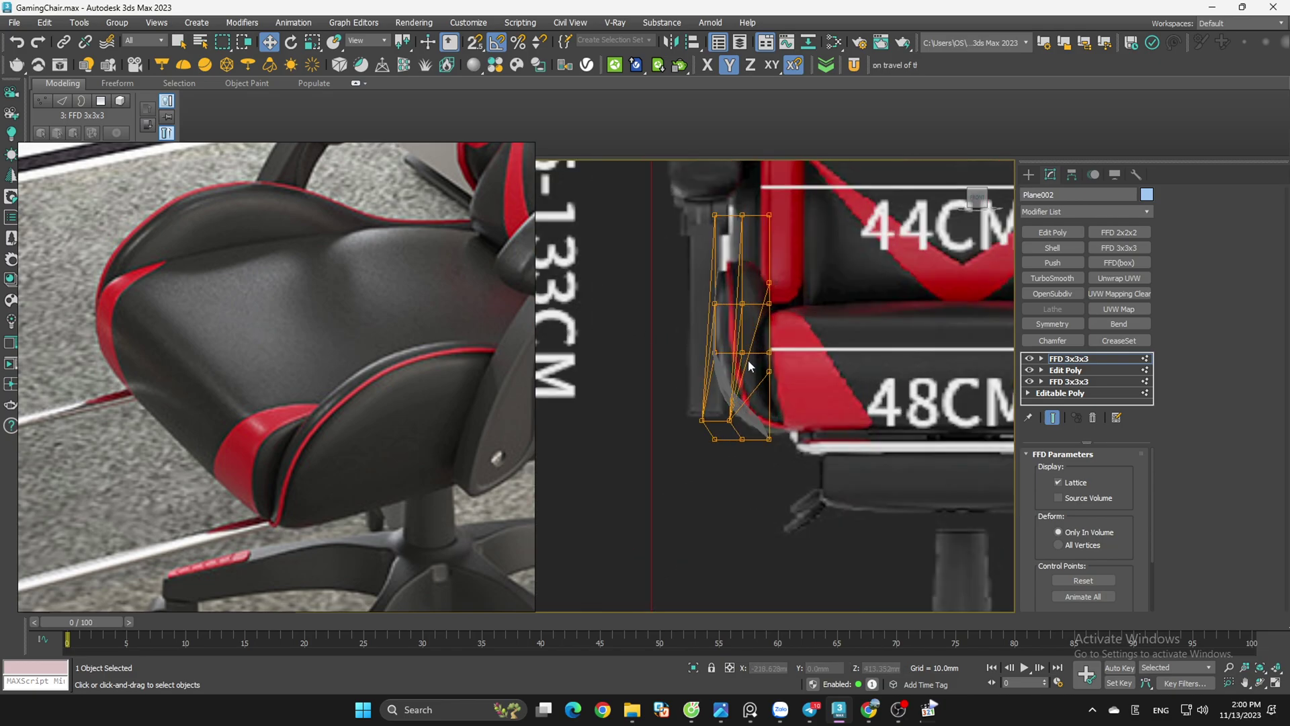
scroll(804, 373, "down", 2)
mouse_move(805, 377)
middle_mouse_down("alt")
mouse_move(808, 400)
mouse_move(768, 385)
mouse_move(817, 384)
middle_mouse_up("alt")
left_click(973, 204)
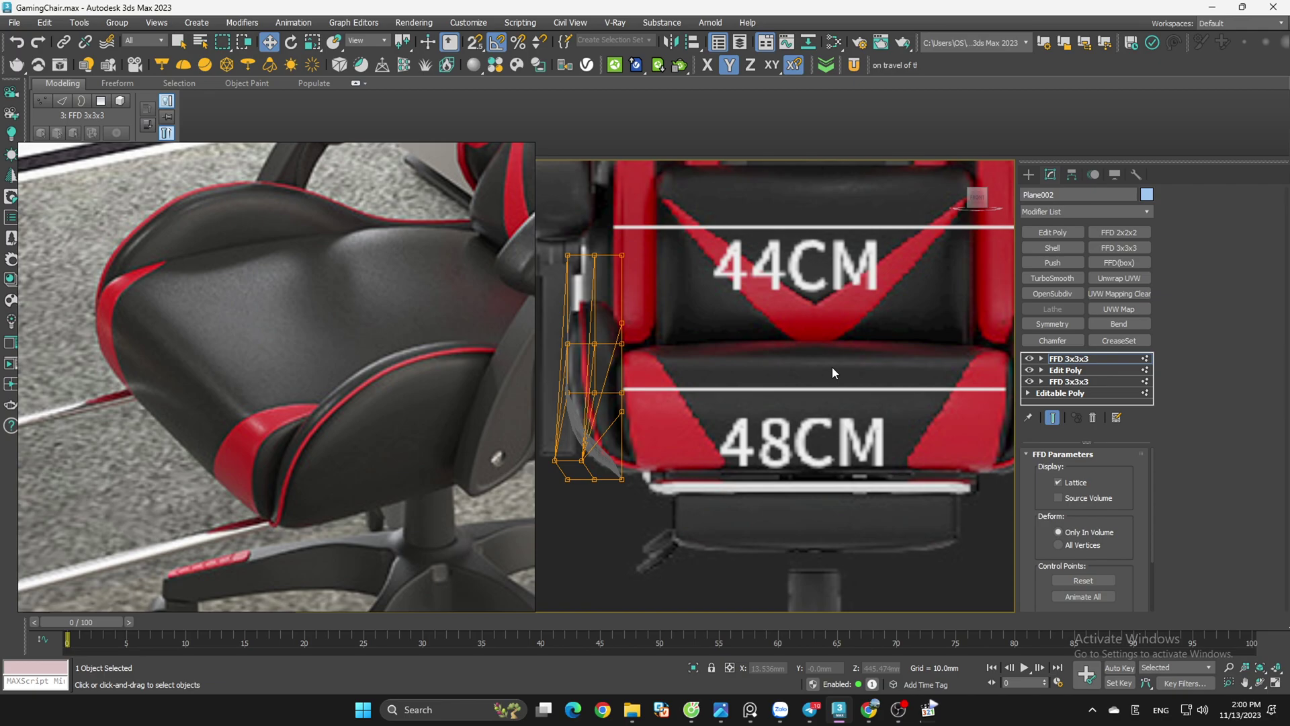
Step: Adjust the lattice's lower control points along the seat's side curve and top the panel copy with an Edit Poly modifier
left_click_drag(644, 396, 572, 471)
scroll(651, 518, "down", 2)
middle_click_drag(651, 517, 817, 368, "alt")
left_click(977, 201)
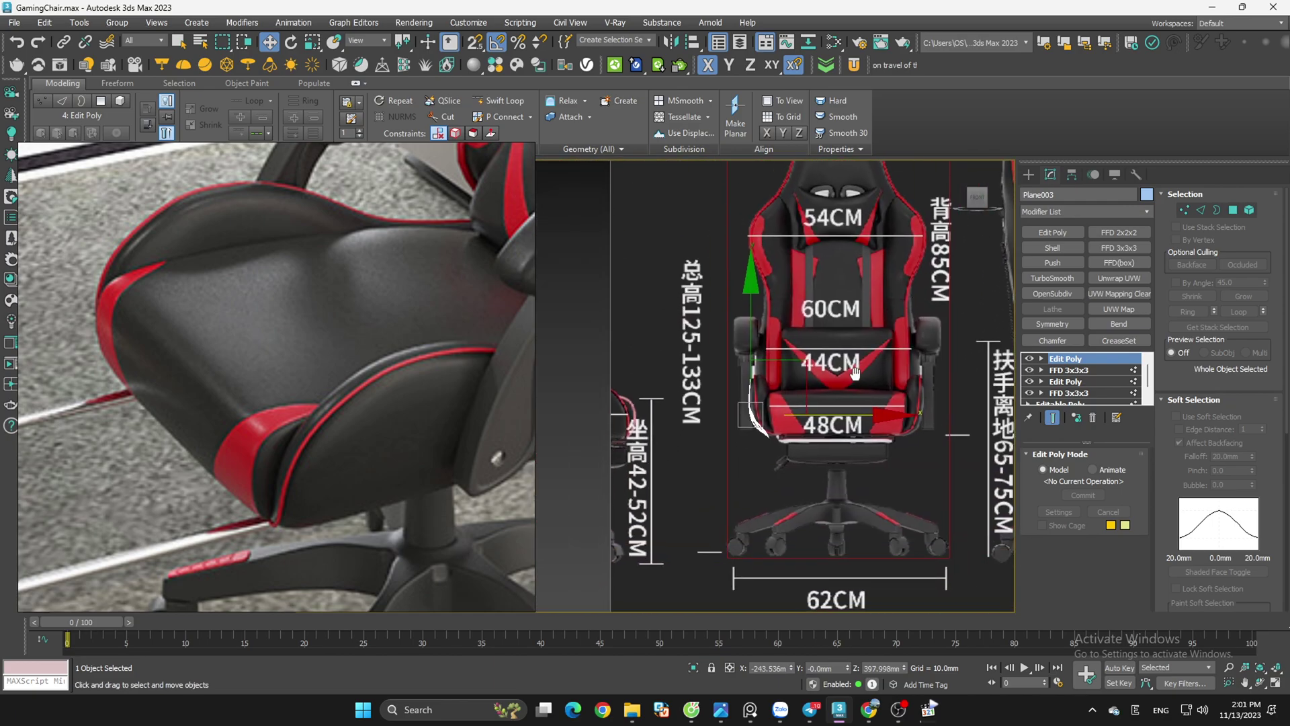
scroll(762, 428, "up", 5)
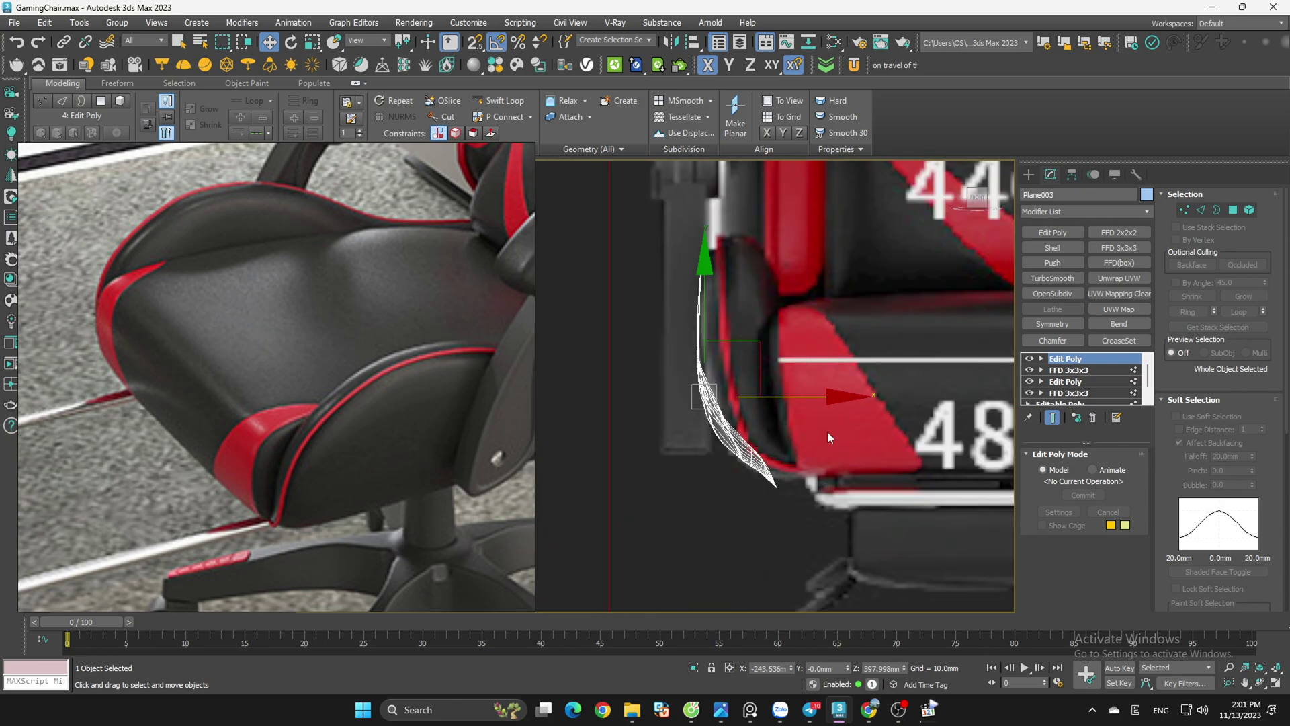
Step: Thicken the curved panel copy with a Shell modifier, setting the outer amount to 0 and the inner amount to 25 mm
left_click(1066, 248)
right_click(1129, 487)
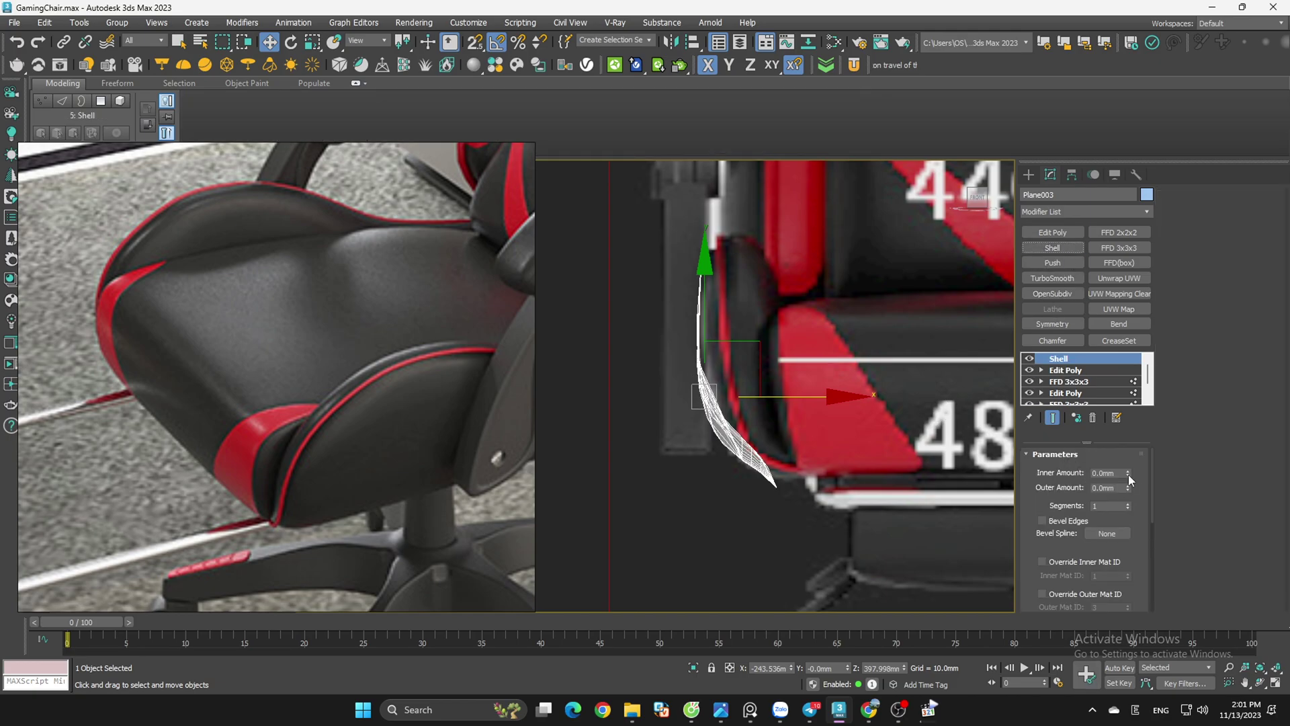
left_click_drag(1128, 473, 253, 405)
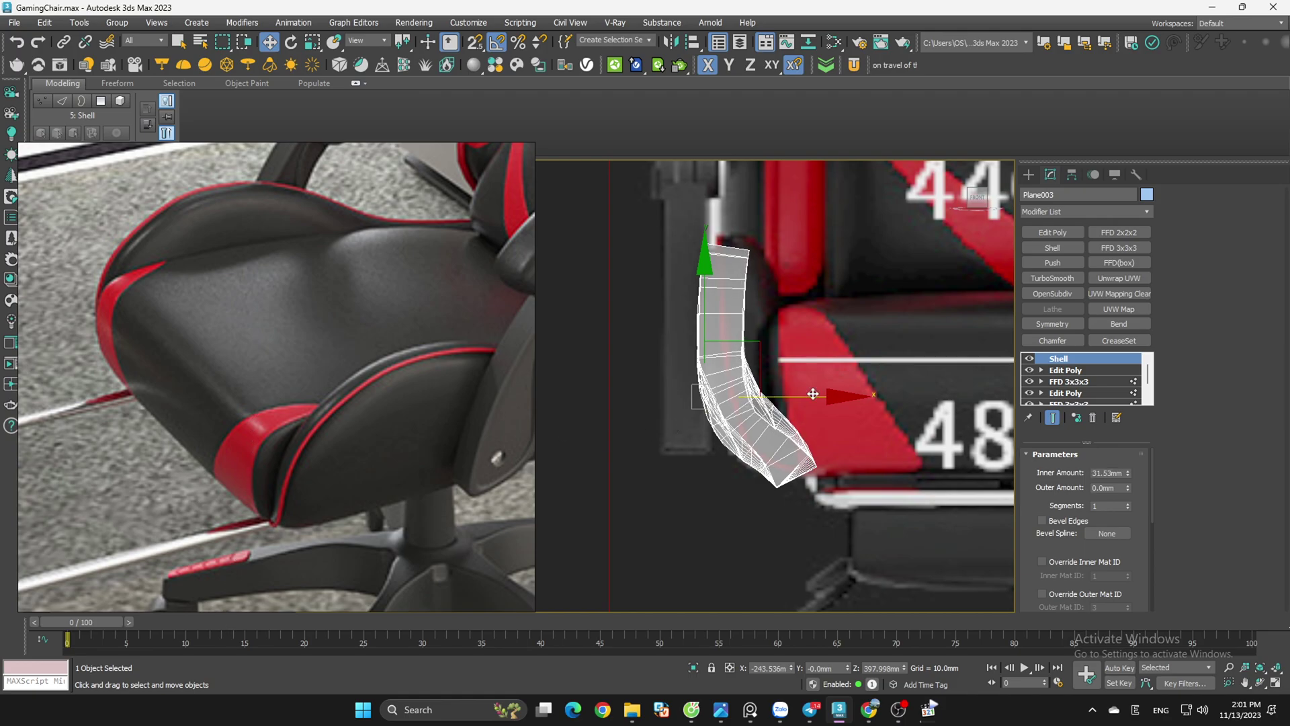
right_click(1127, 471)
left_click_drag(1128, 469, 991, 90)
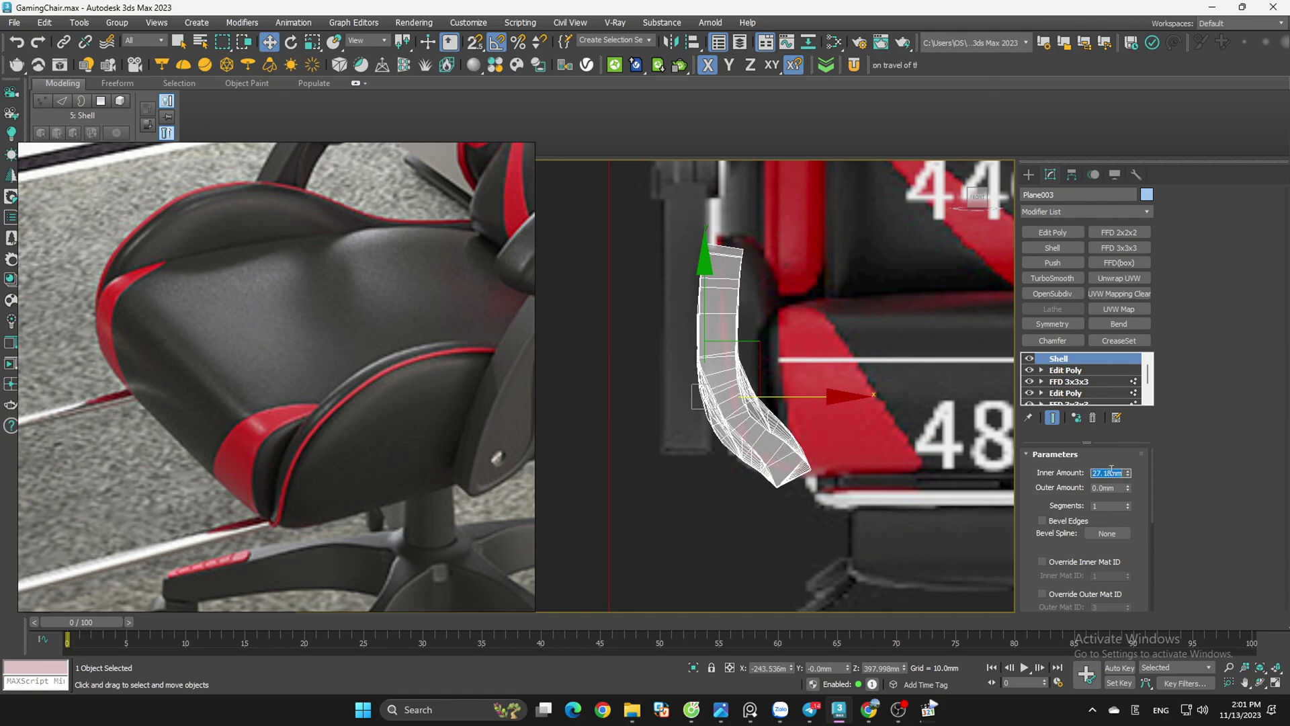
type("25")
key("Return")
Step: Examine the shelled panel's thickness and curvature in perspective and against the front-view blueprint
scroll(773, 413, "down", 3)
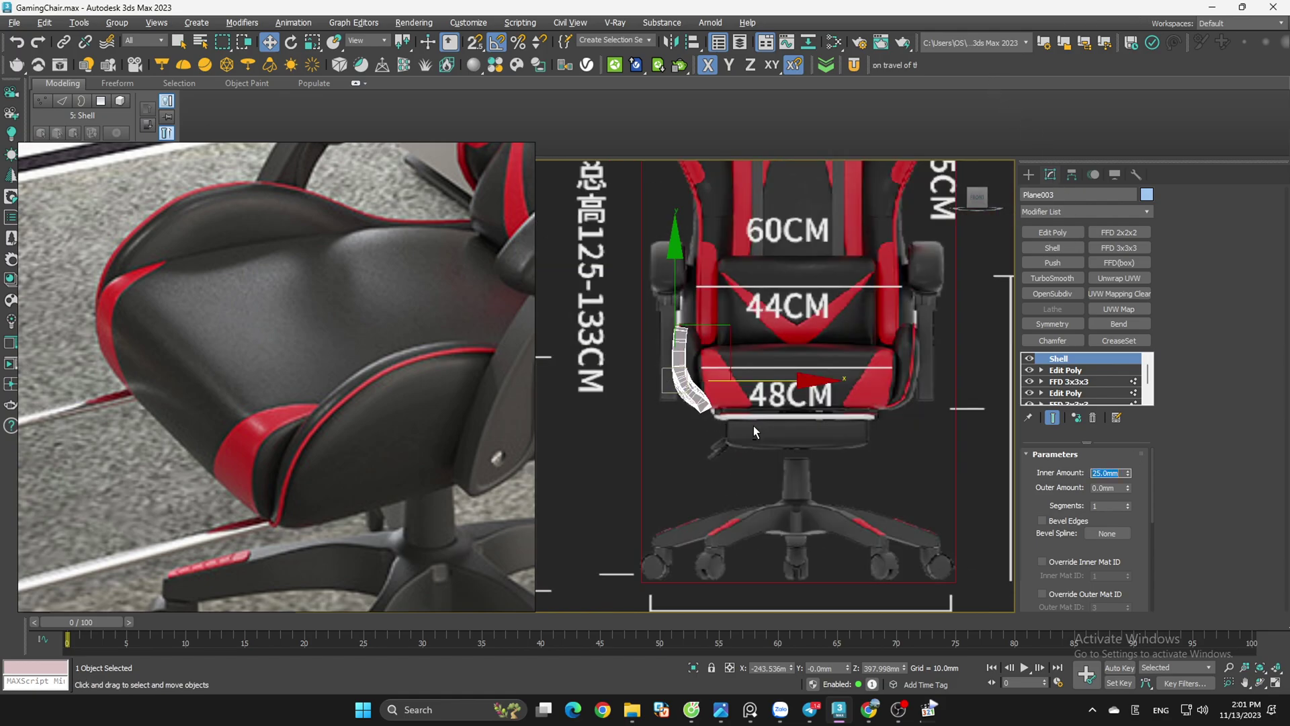
middle_click_drag(752, 424, 735, 452, "alt")
scroll(728, 377, "up", 8)
middle_click_drag(727, 372, 776, 393, "alt")
left_click(973, 201)
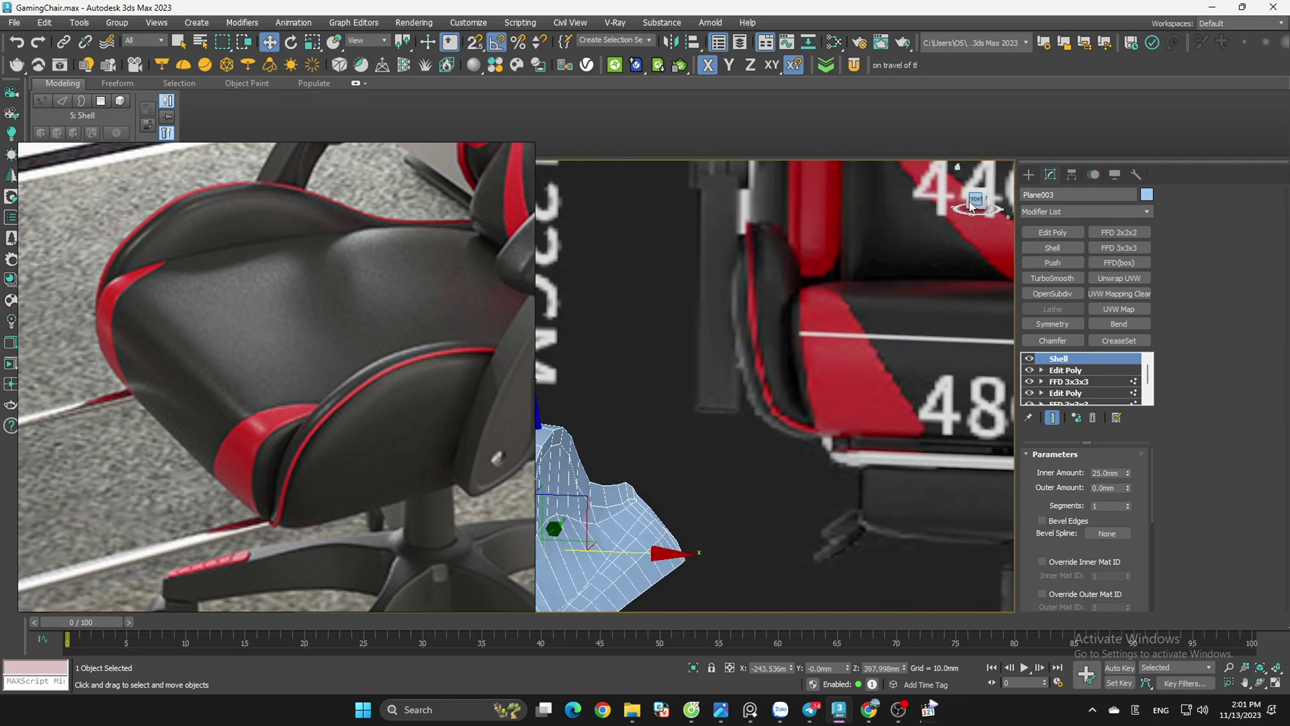
middle_click_drag(872, 321, 900, 313)
scroll(775, 407, "up", 2)
scroll(776, 407, "up", 4)
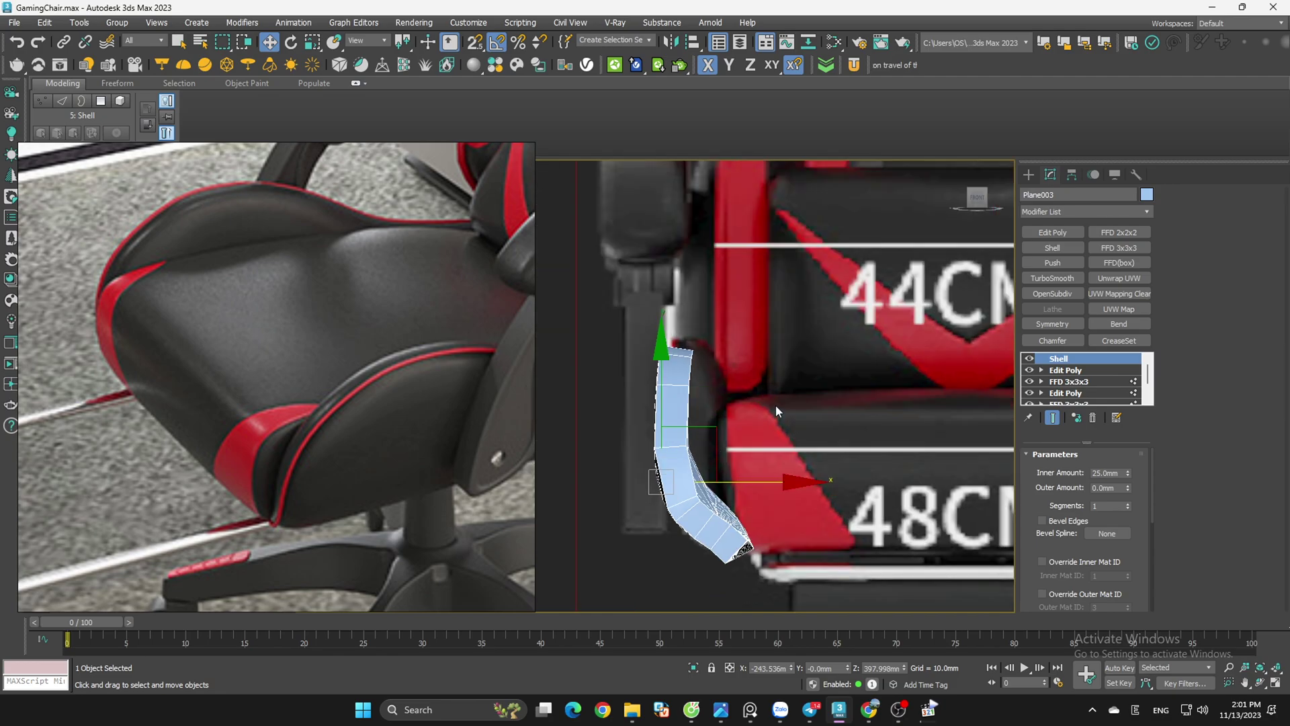
scroll(824, 362, "down", 5)
scroll(872, 373, "up", 4)
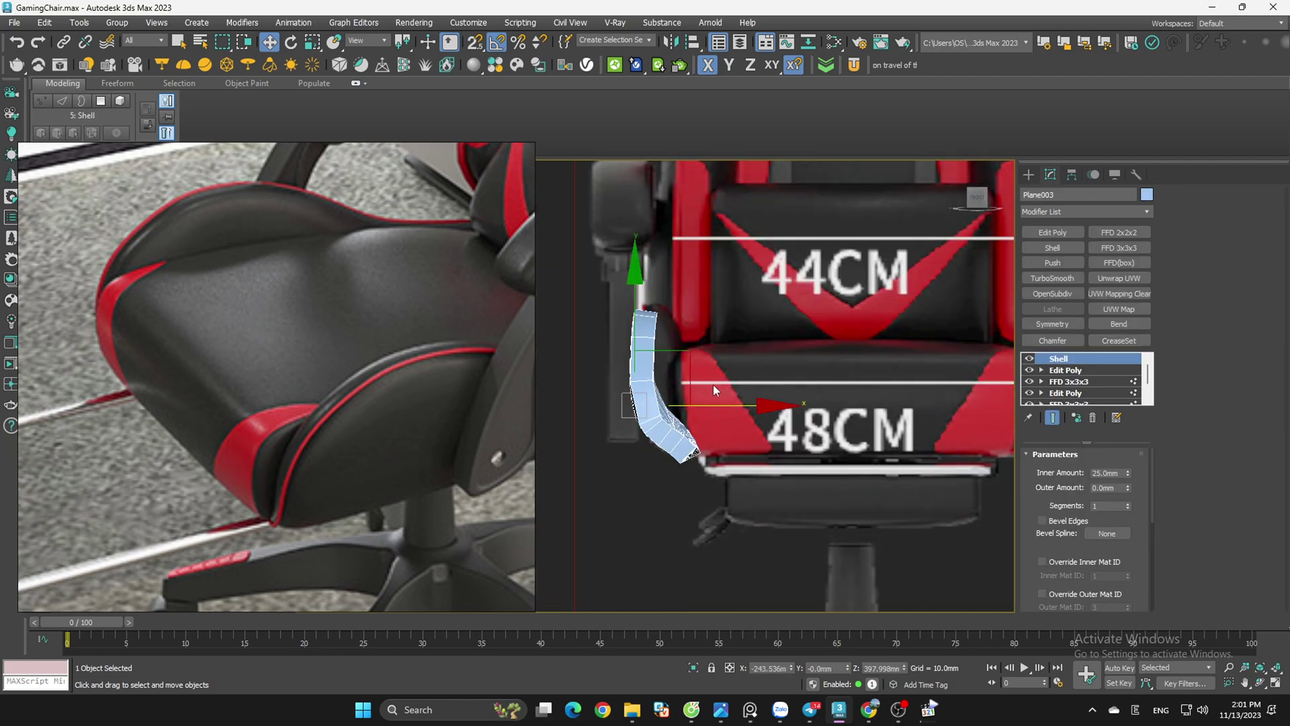
Step: Try moving the shelled panel copy across the seat, undo the move and delete the copy
left_click_drag(720, 411, 960, 420)
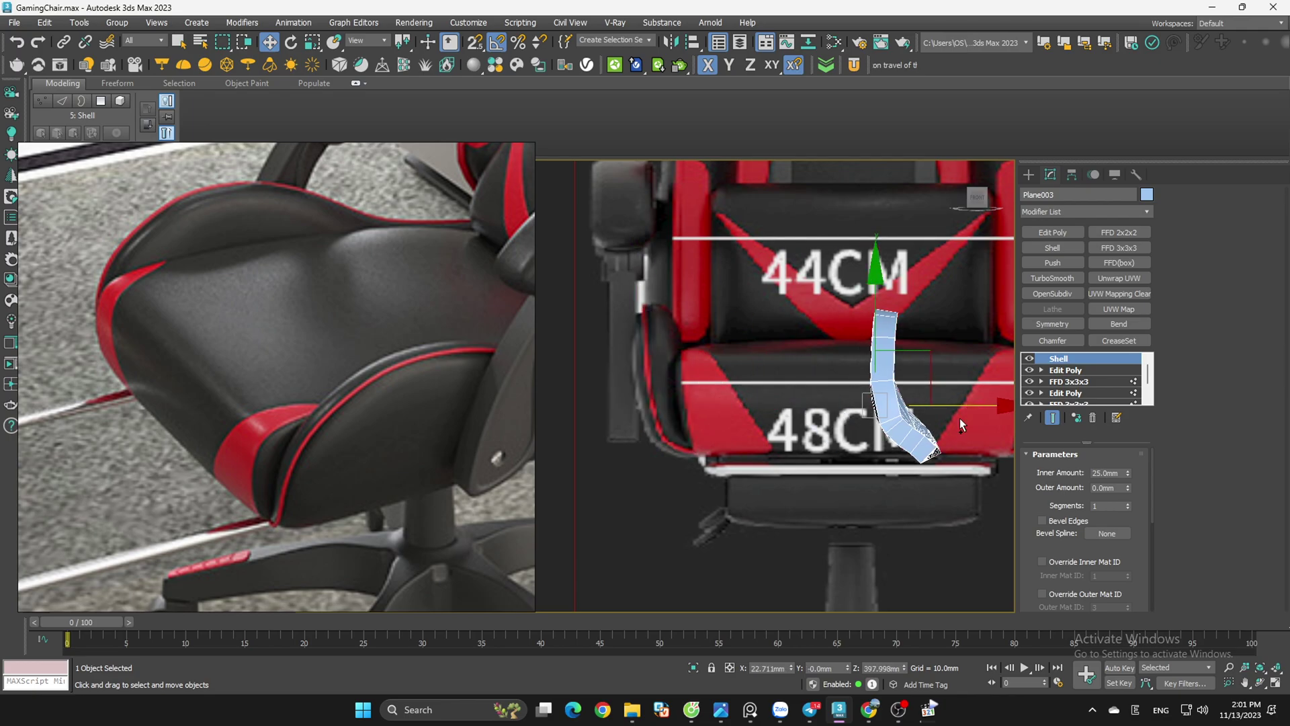
key("ctrl+z")
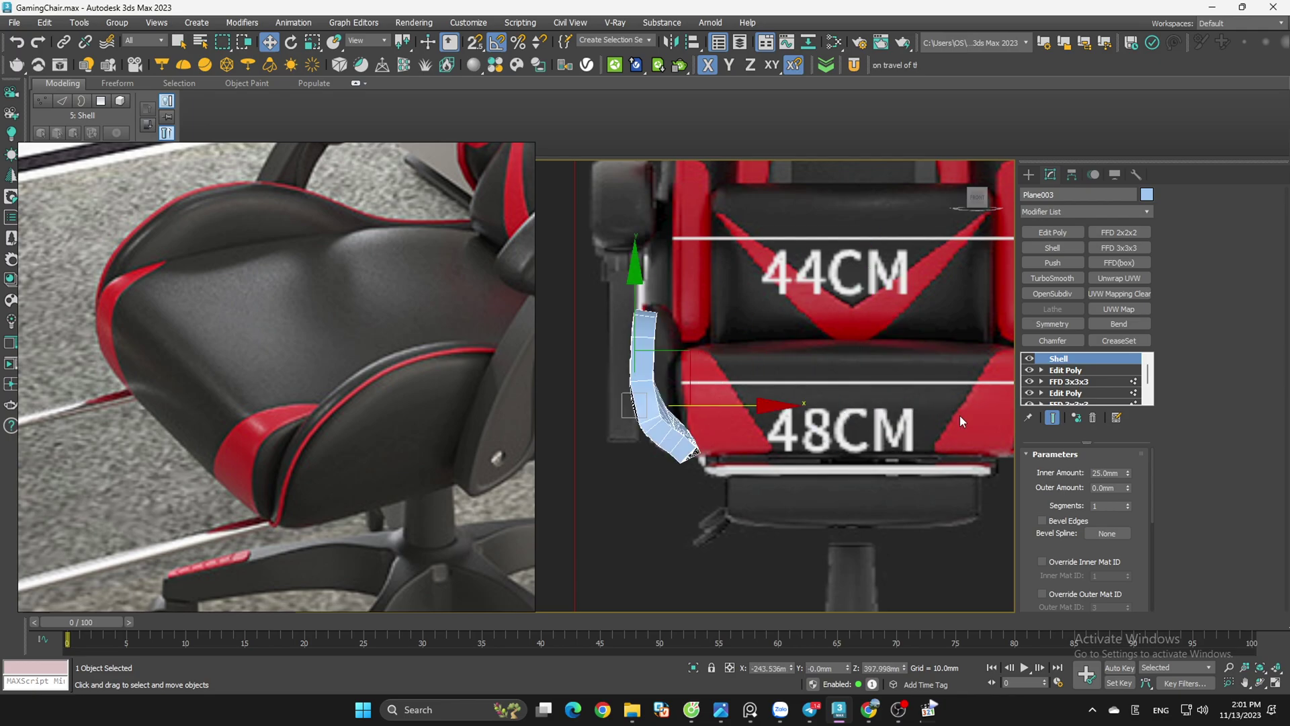
key("Delete")
scroll(789, 407, "down", 3)
Step: Strip the FFD 3x3x3 and Edit Poly modifiers from the side-view panel, exit vertex editing and reselect the whole panel
middle_click_drag(820, 435, 659, 397)
left_click(889, 389)
scroll(1083, 386, "down", 1)
left_click(1083, 385, "shift")
left_click(1093, 418)
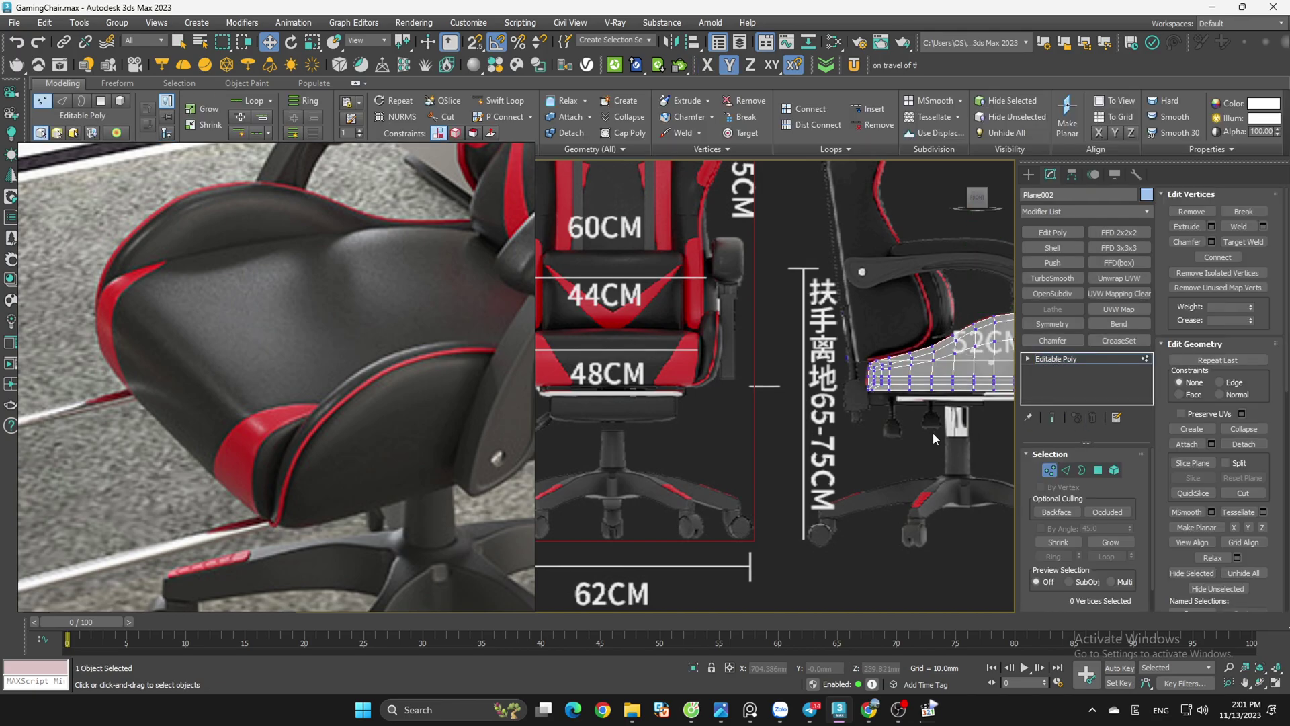
scroll(932, 433, "down", 5)
left_click(1048, 470)
key("z")
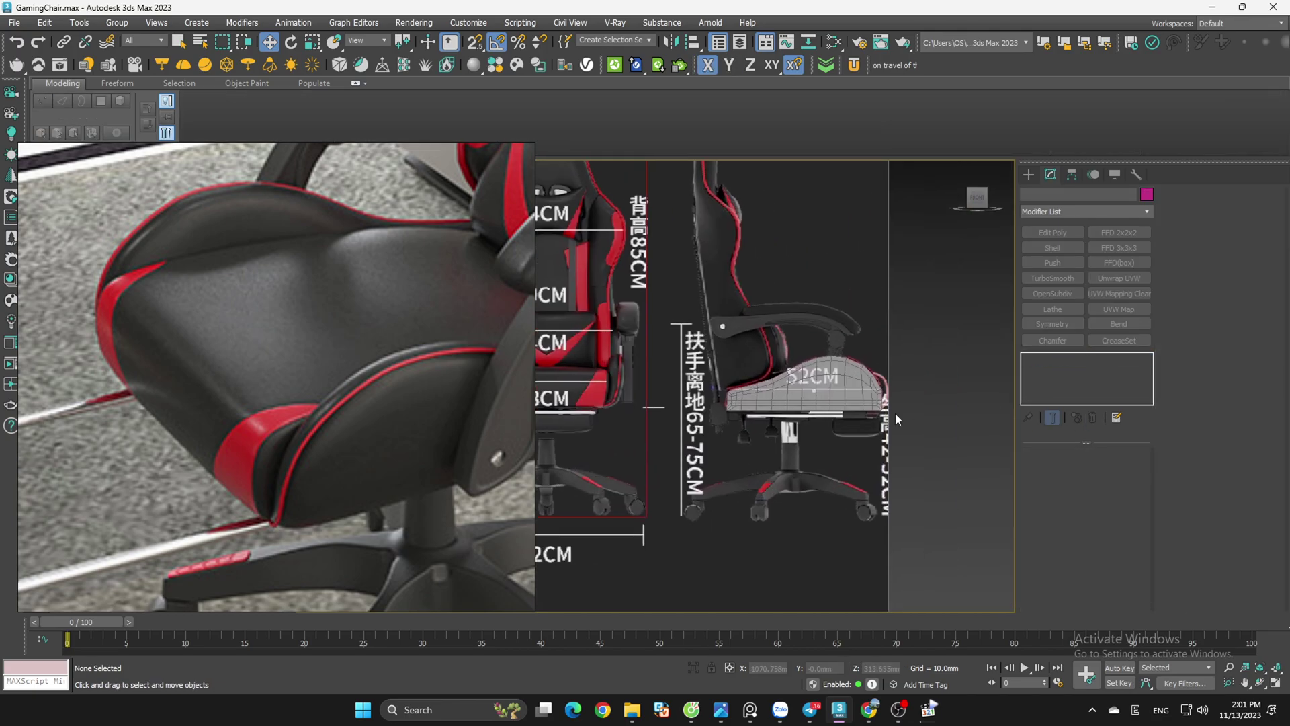
scroll(931, 411, "down", 4)
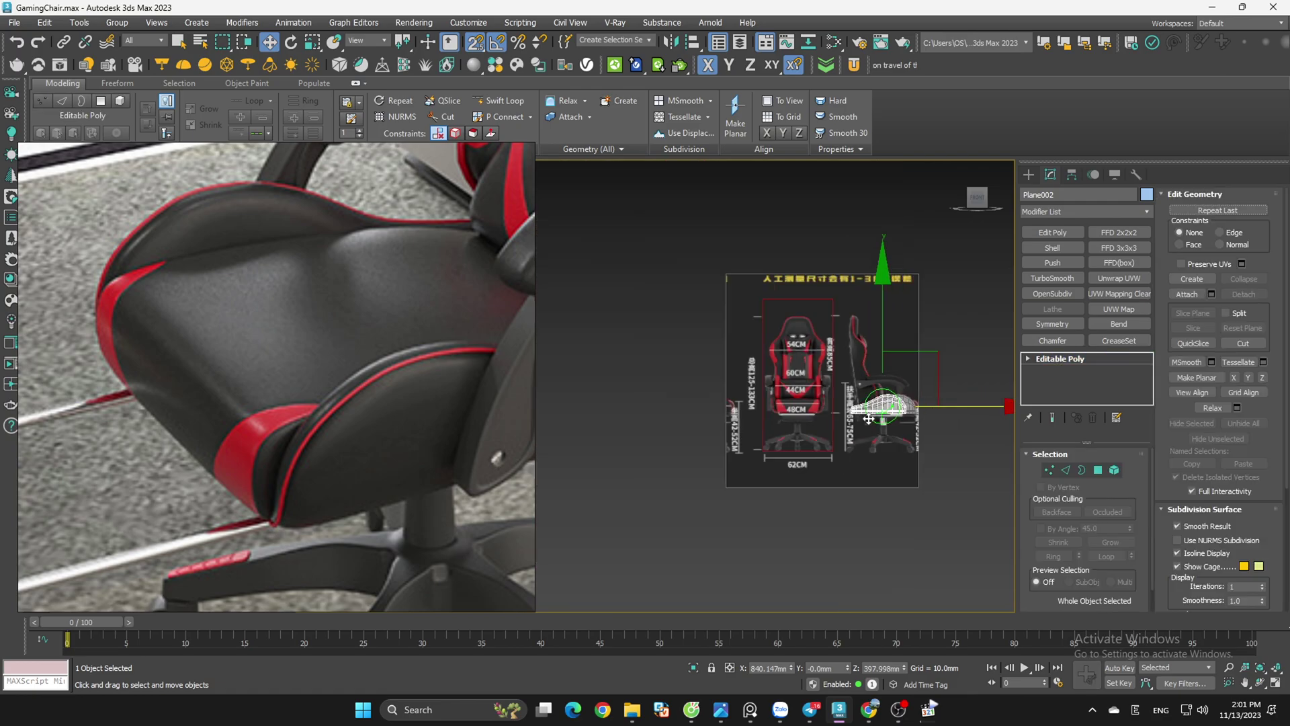
Step: Copy the side-view seat panel over to the front-view chair and rotate the copy edge-on to the blueprint
left_click_drag(897, 411, 829, 422, "shift")
left_click(663, 410)
scroll(815, 413, "up", 5)
key("r")
key("e")
left_click_drag(869, 397, 832, 397)
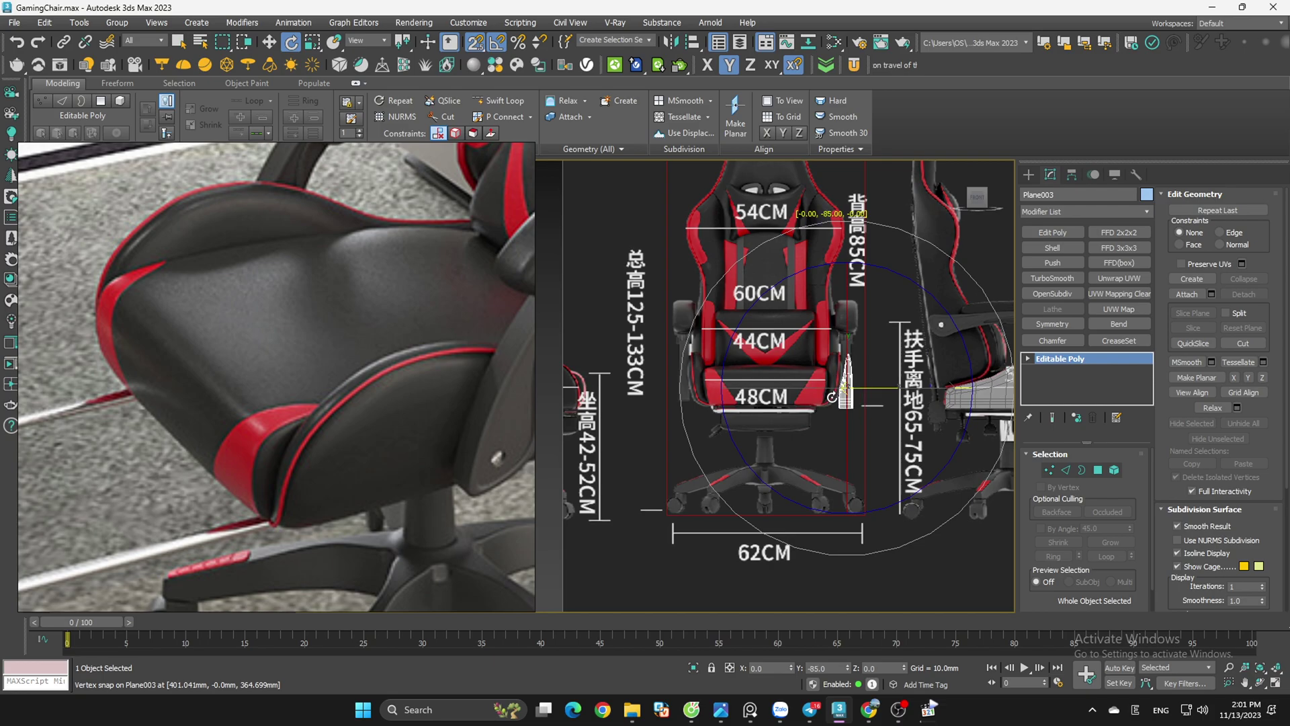
Step: Move the rotated panel copy sideways to the outer edge of the seat bolster beside the 48CM cushion in the front-view blueprint
key("s")
key("w")
scroll(662, 373, "up", 5)
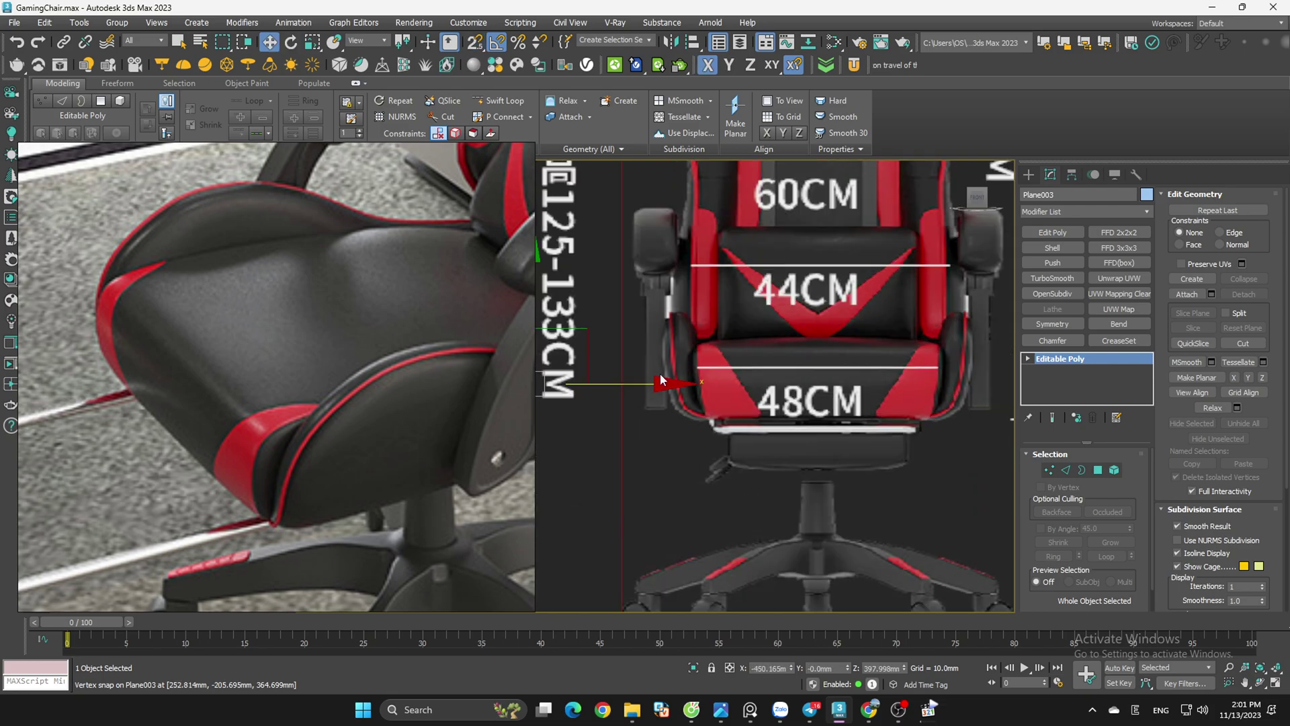
key("s")
left_click_drag(685, 388, 824, 422)
scroll(779, 362, "up", 3)
key("s")
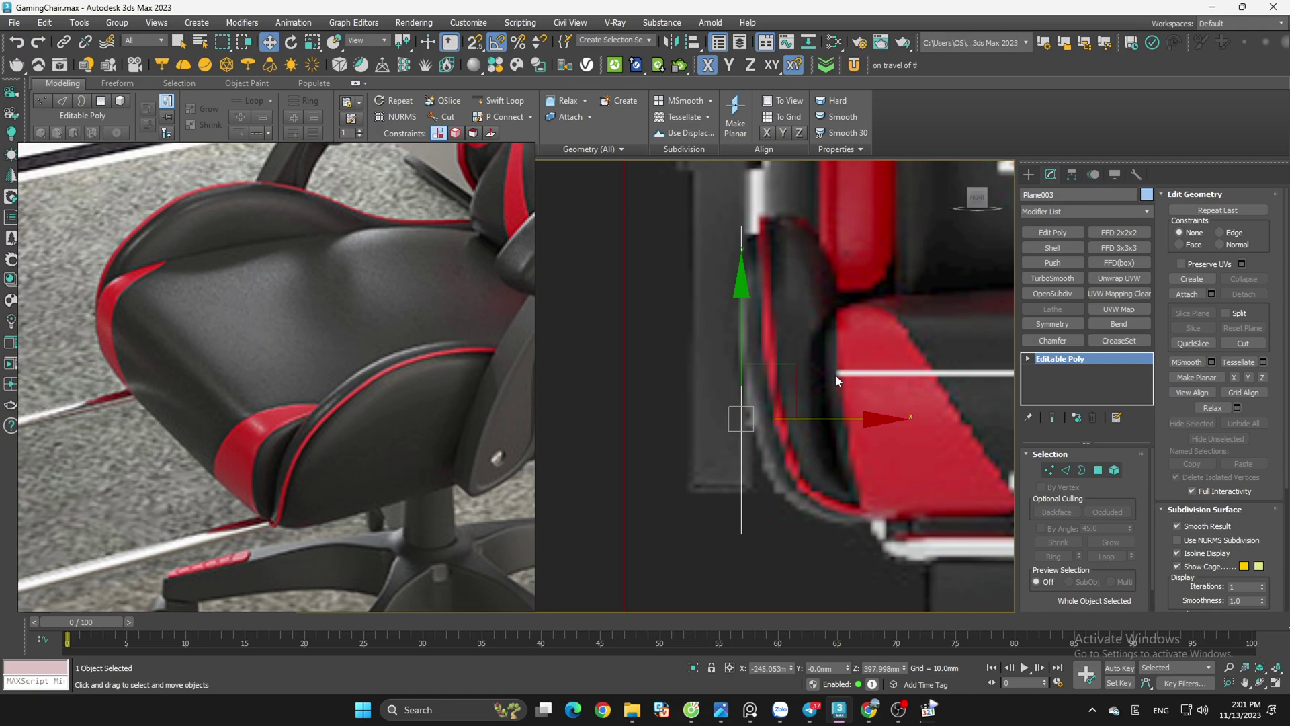
left_click_drag(829, 418, 829, 419)
Step: Try a Shell modifier with a 40 mm inner amount on the panel copy, compare it with the blueprint, and remove the modifier
left_click(1062, 248)
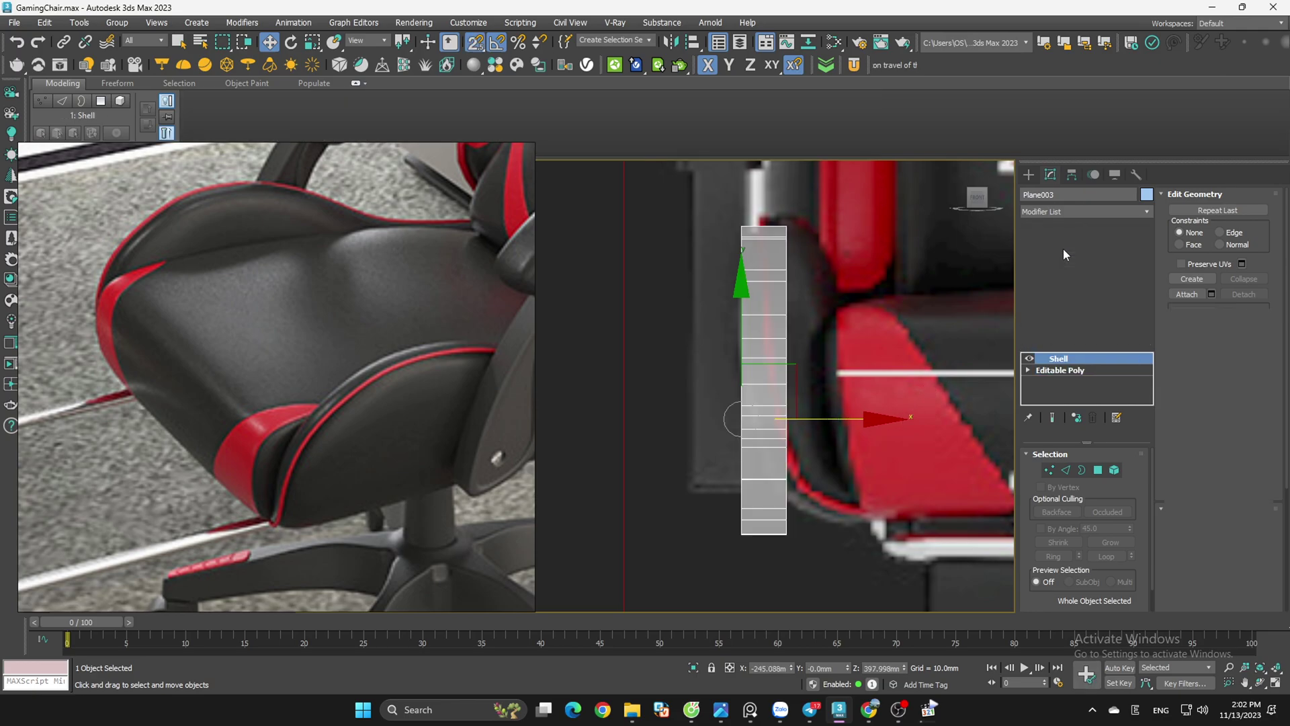
left_click_drag(1126, 469, 1062, 219)
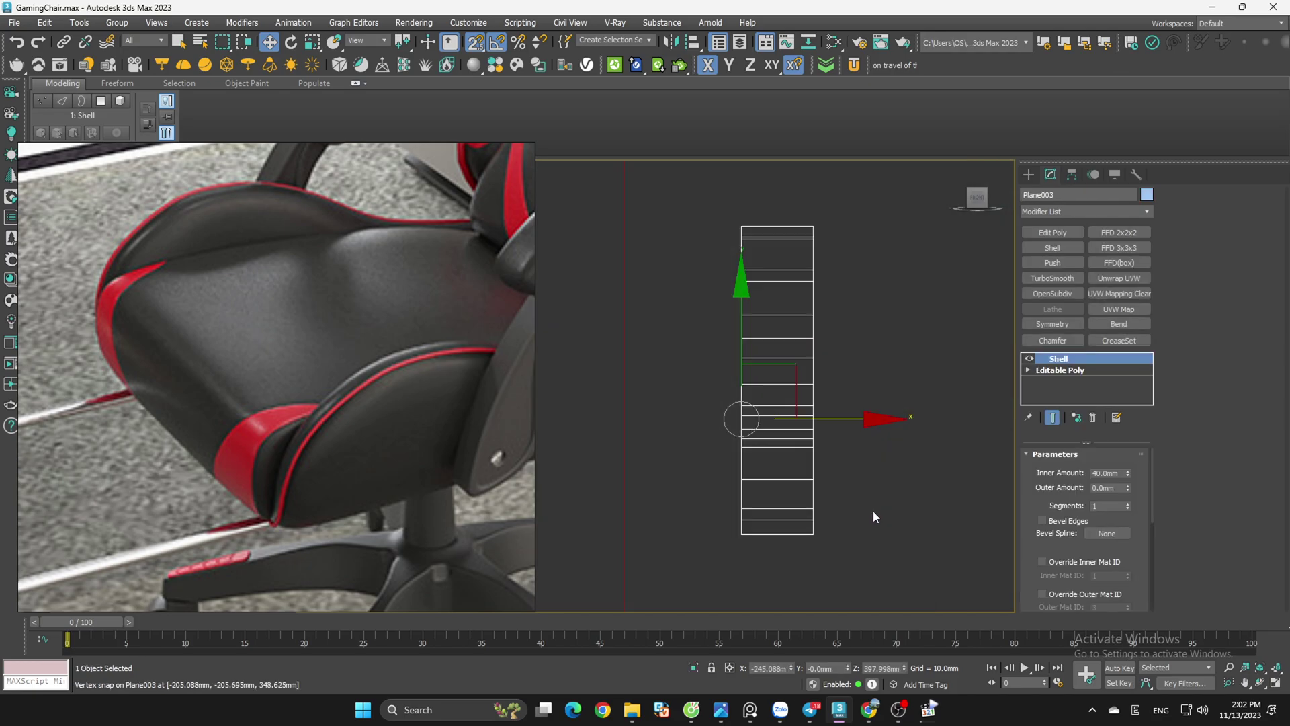
middle_click_drag(1001, 397, 810, 427, "alt")
key("alt+x")
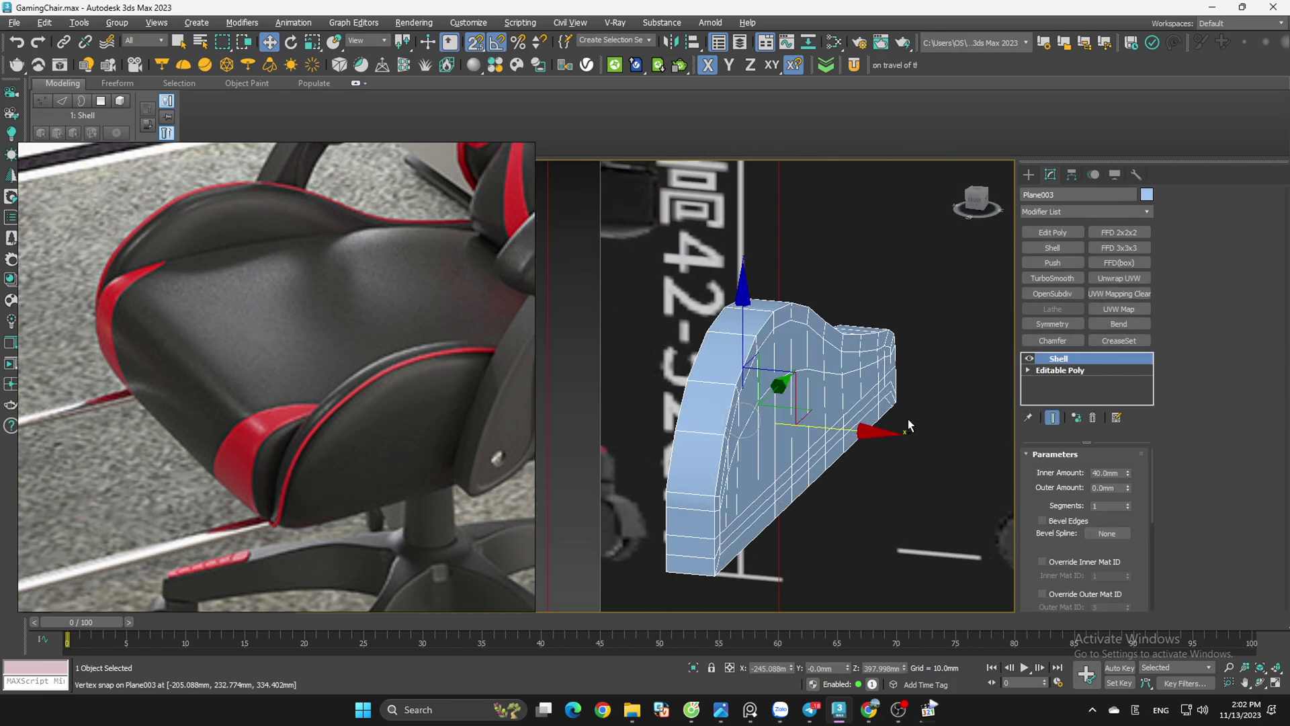
left_click(977, 203)
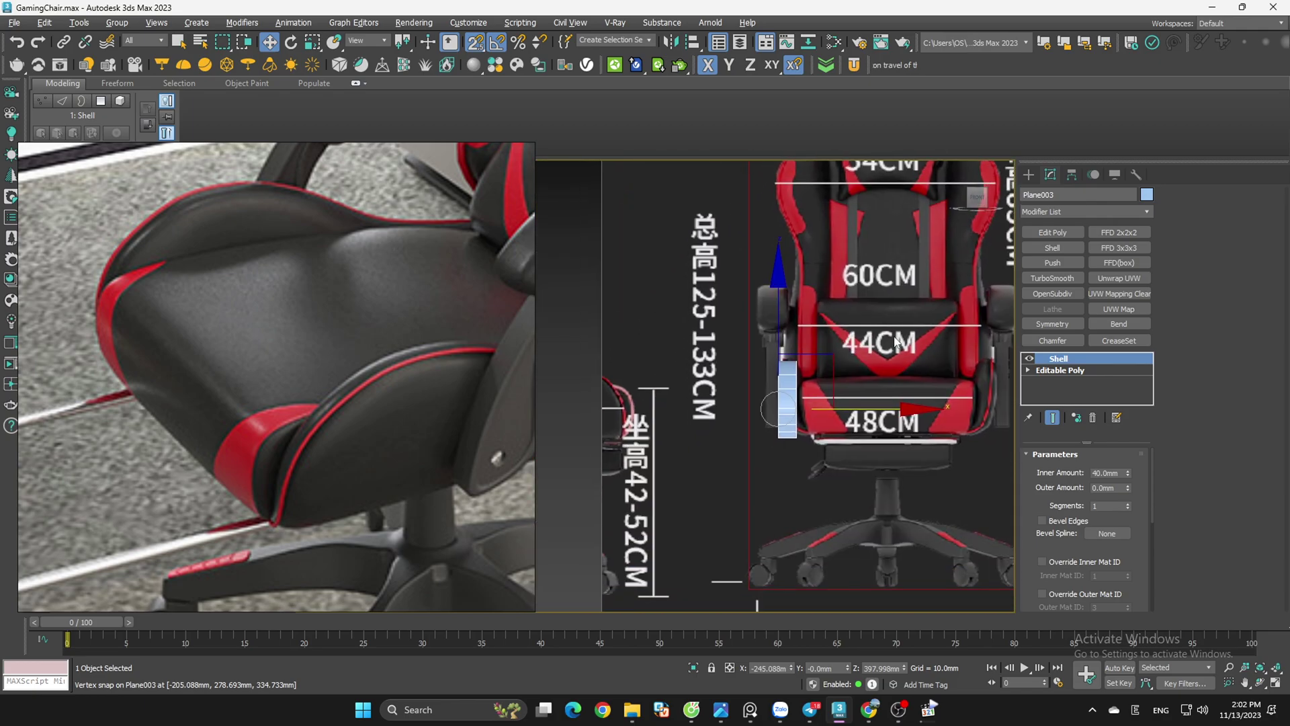
scroll(899, 358, "up", 3)
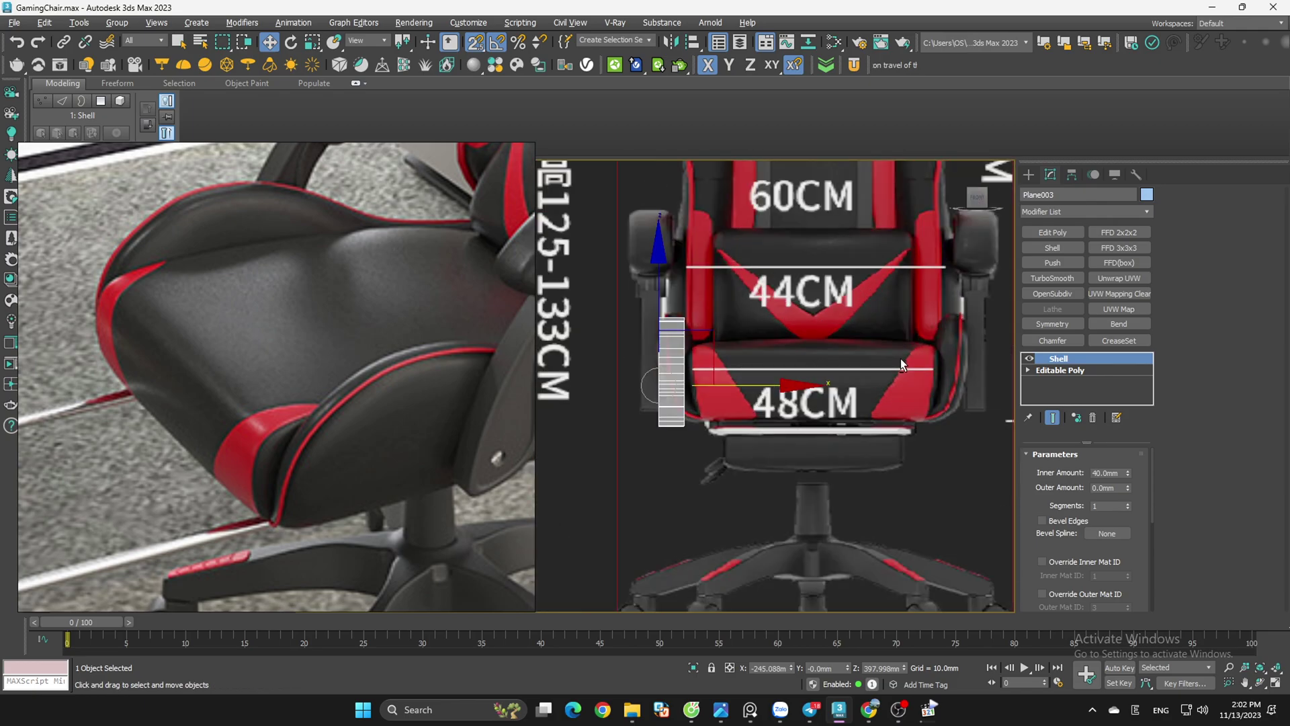
scroll(684, 447, "up", 5)
scroll(767, 446, "down", 3)
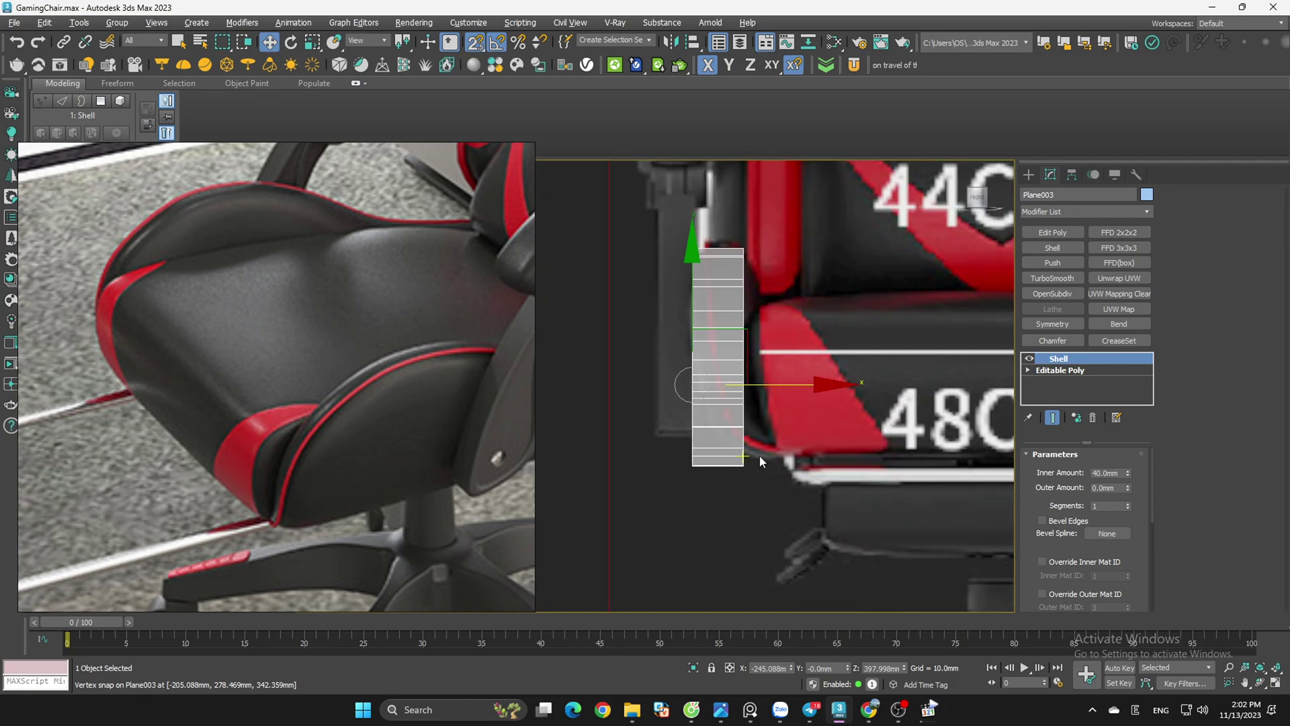
left_click(1092, 418)
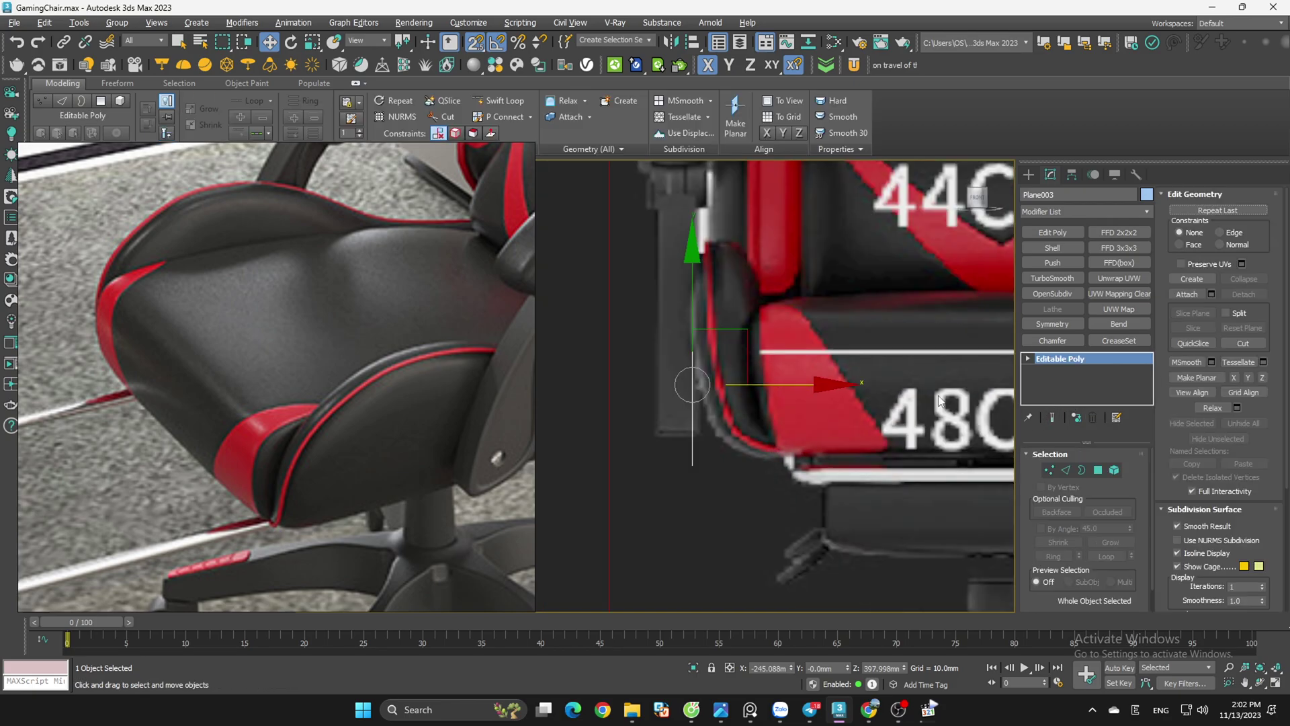
Step: Try pulling the panel copy's lowest vertices inward under the seat cushion, undo the move and clear the vertex selection
scroll(739, 363, "up", 2)
key("1")
left_click_drag(620, 479, 816, 495)
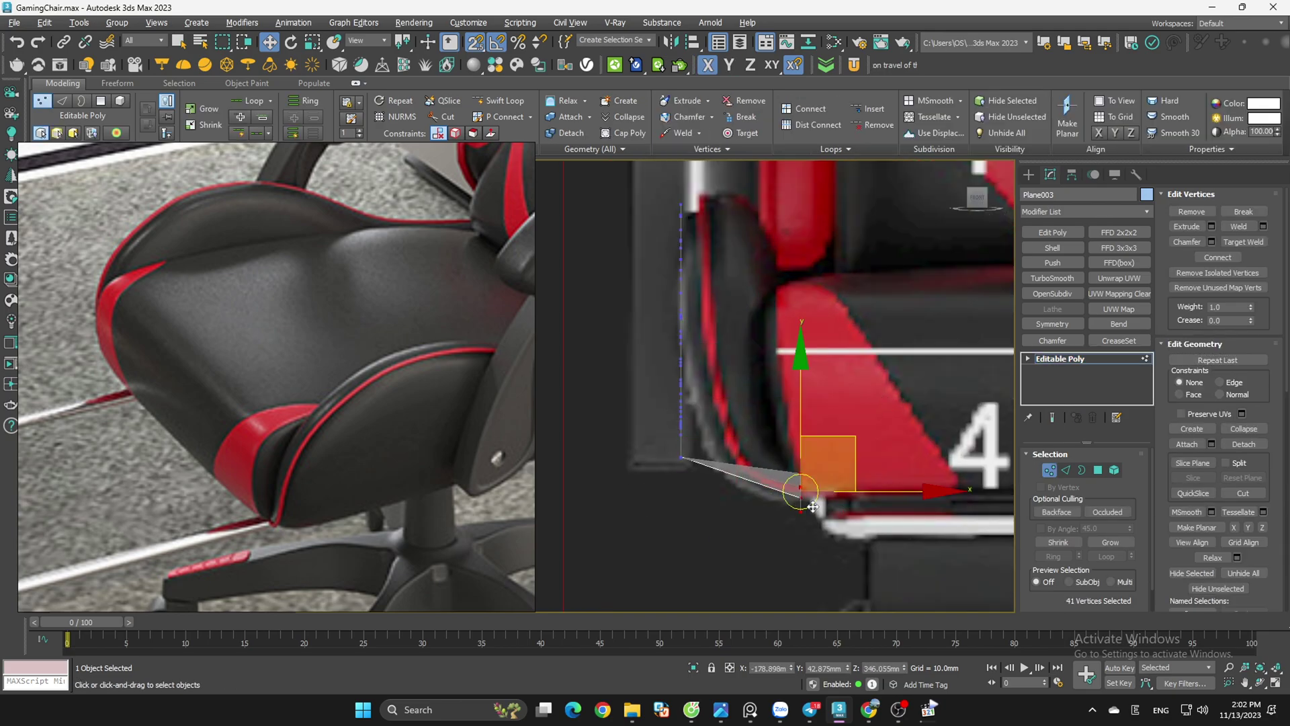
key("ctrl+z")
key("s")
left_click(850, 507)
scroll(788, 467, "down", 3)
middle_click_drag(788, 467, 772, 502, "alt")
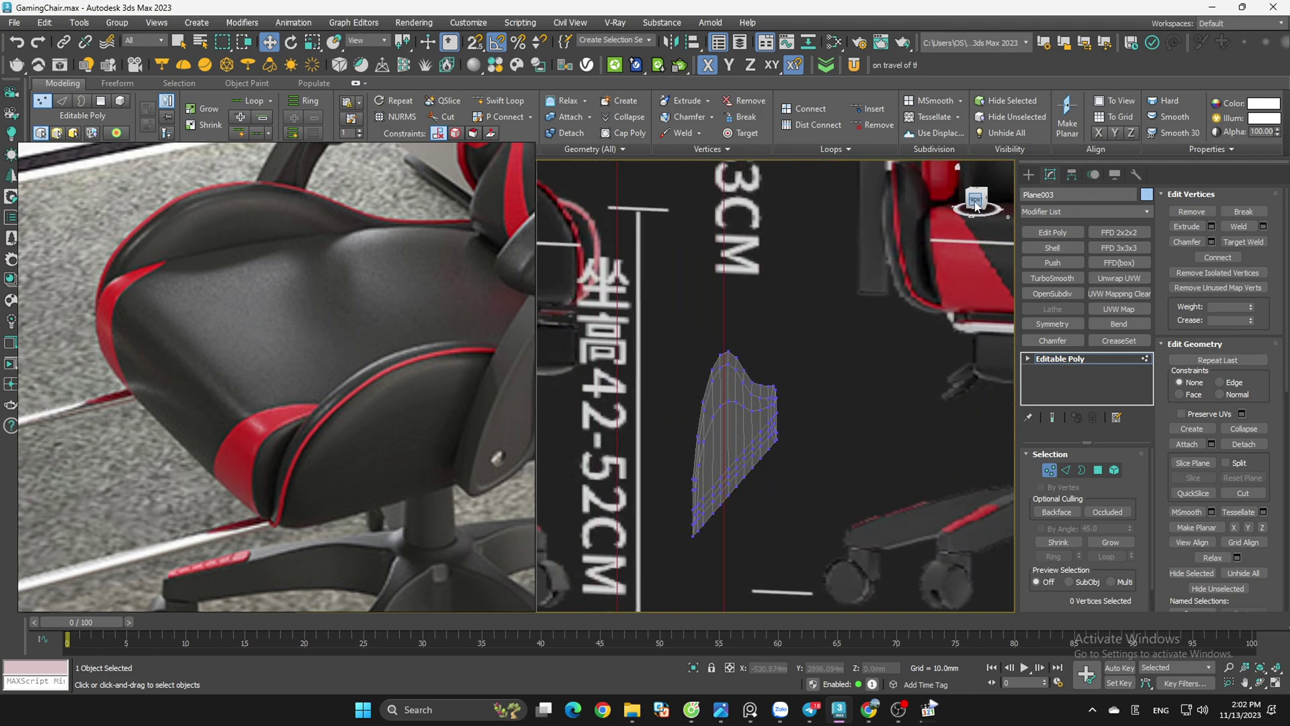
scroll(947, 259, "down", 6)
scroll(709, 485, "up", 5)
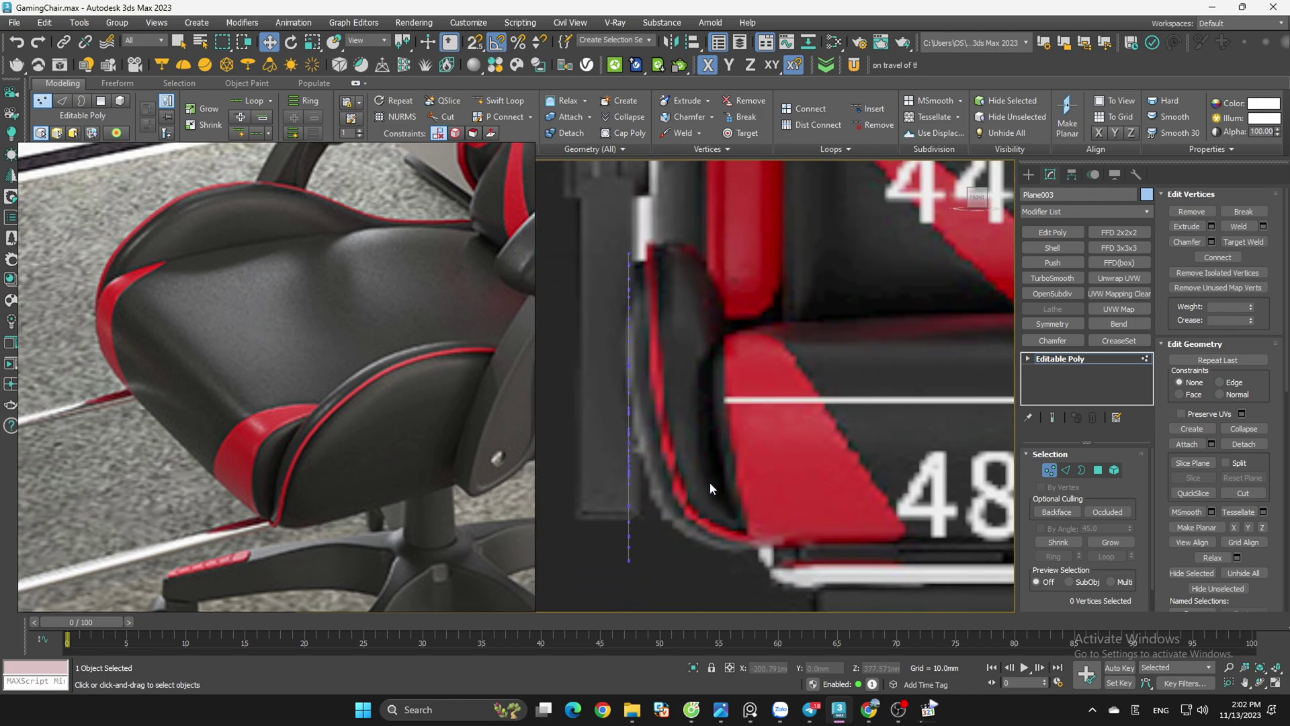